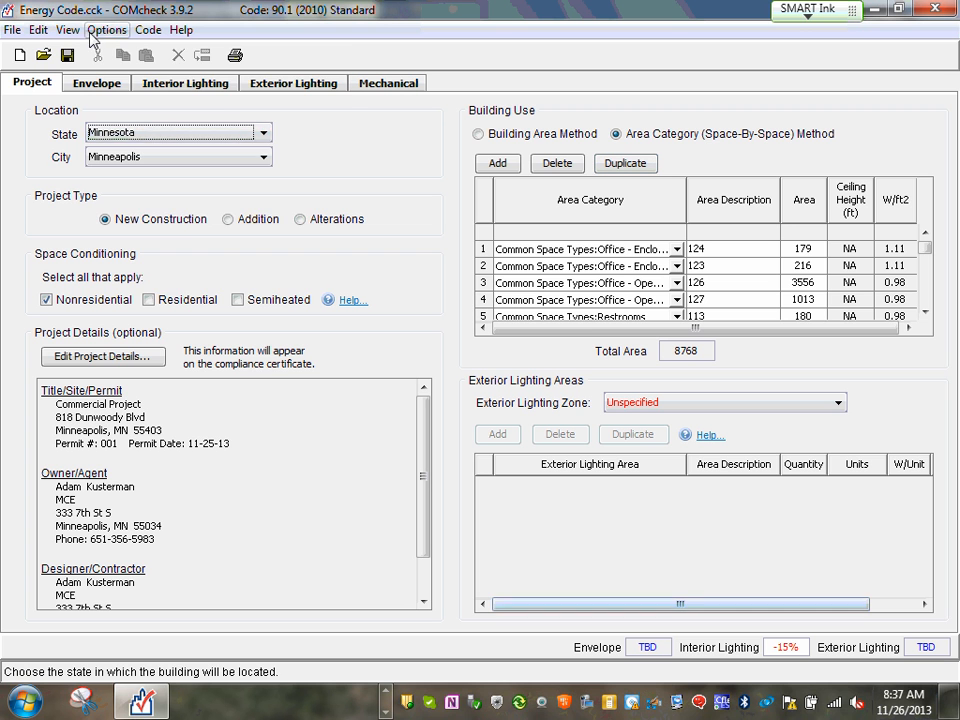
# Review the list of energy codes and standards available for the project, leaving the selection as it is
pyautogui.click(100, 30)
pyautogui.moveTo(148, 38)
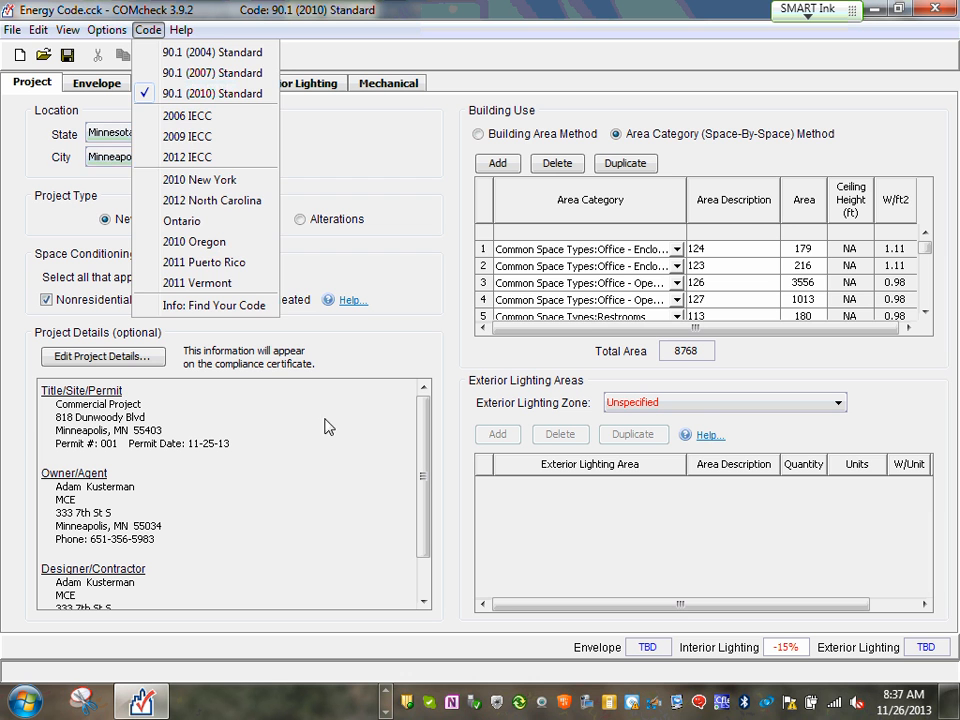
pyautogui.click(344, 348)
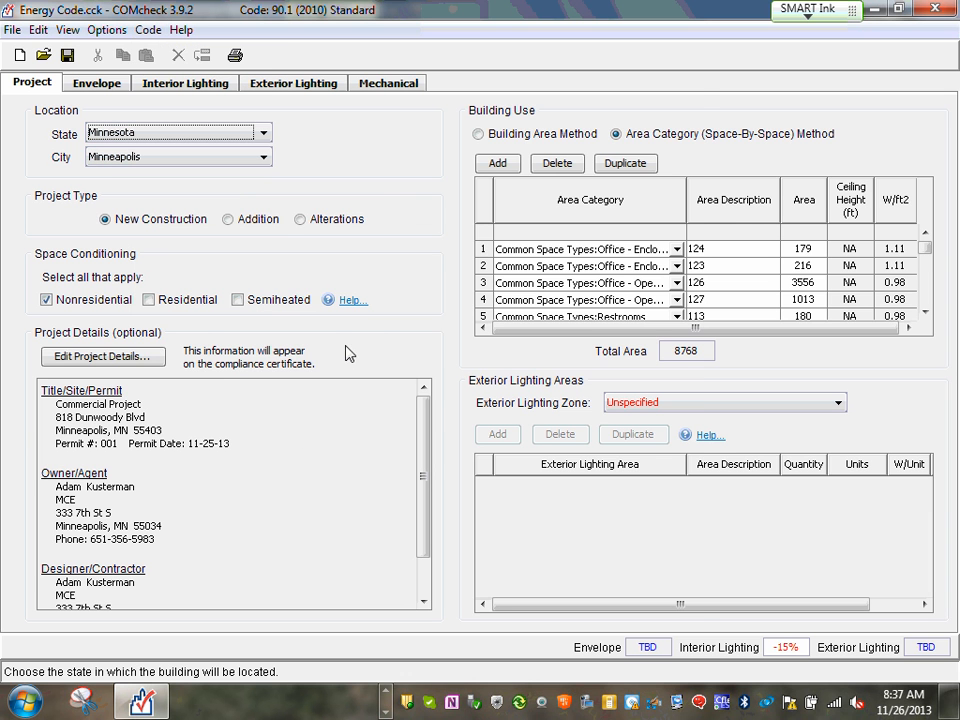
# Review the title/site/permit, owner/agent and designer/contractor sections of the project details, and close them without changes
pyautogui.click(120, 357)
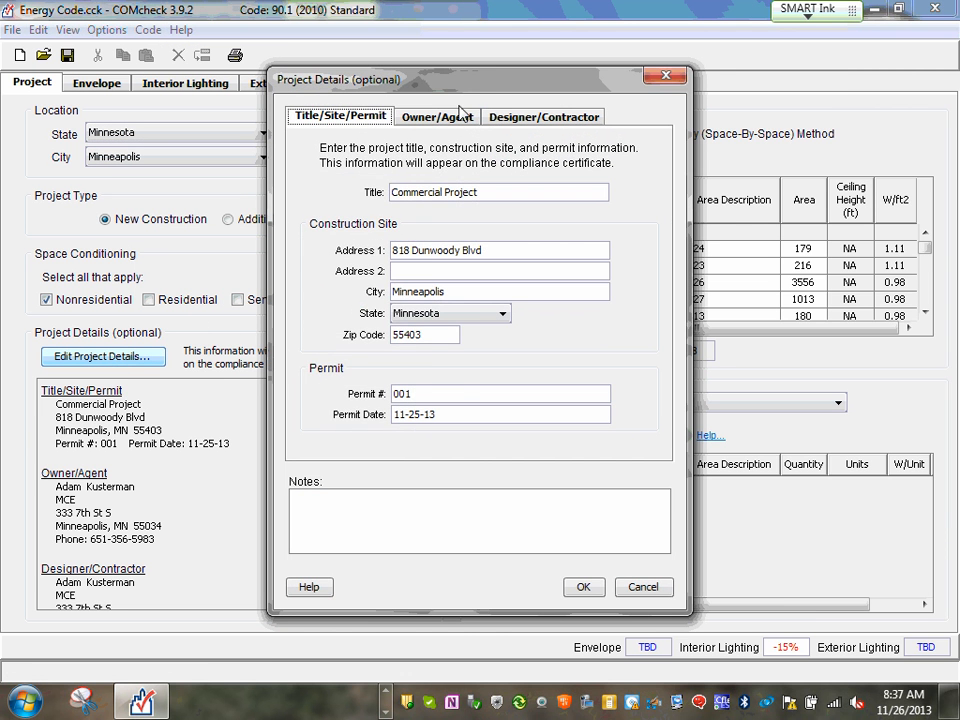
pyautogui.click(458, 115)
pyautogui.click(550, 118)
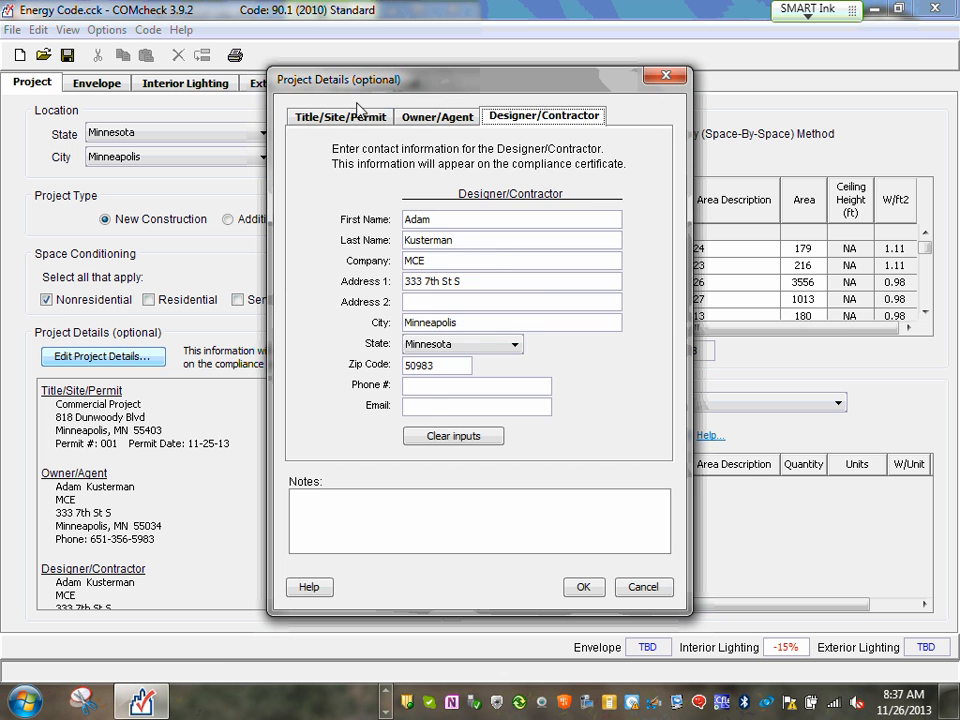
pyautogui.click(330, 117)
pyautogui.click(430, 117)
pyautogui.click(530, 116)
pyautogui.click(643, 589)
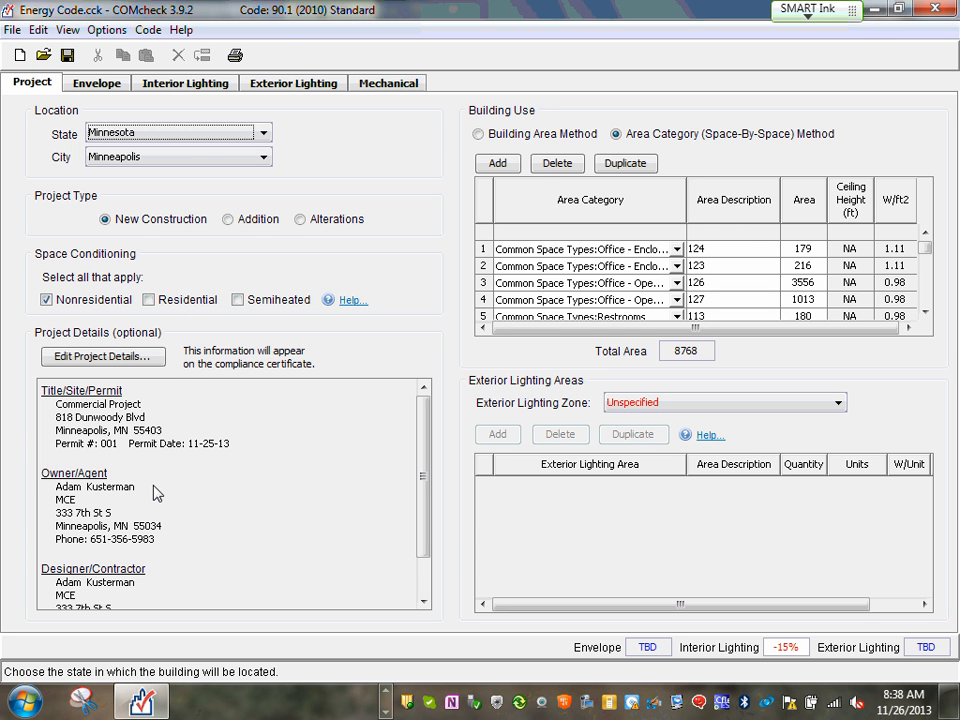
# Examine the interior lighting fixture list and the Building Use area categories it is based on
pyautogui.click(172, 85)
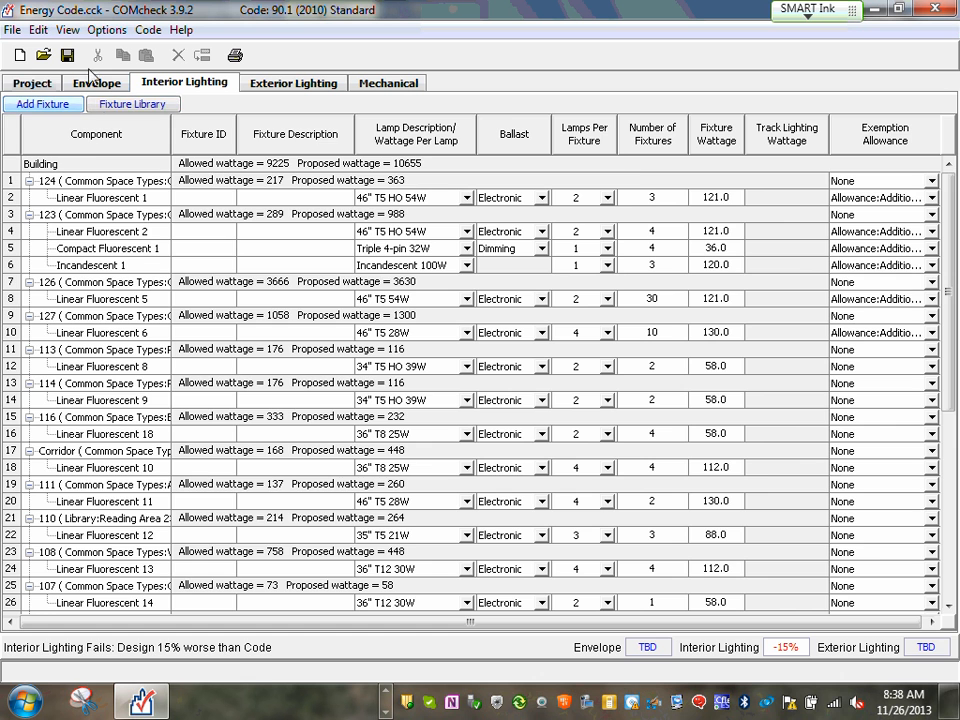
pyautogui.click(31, 80)
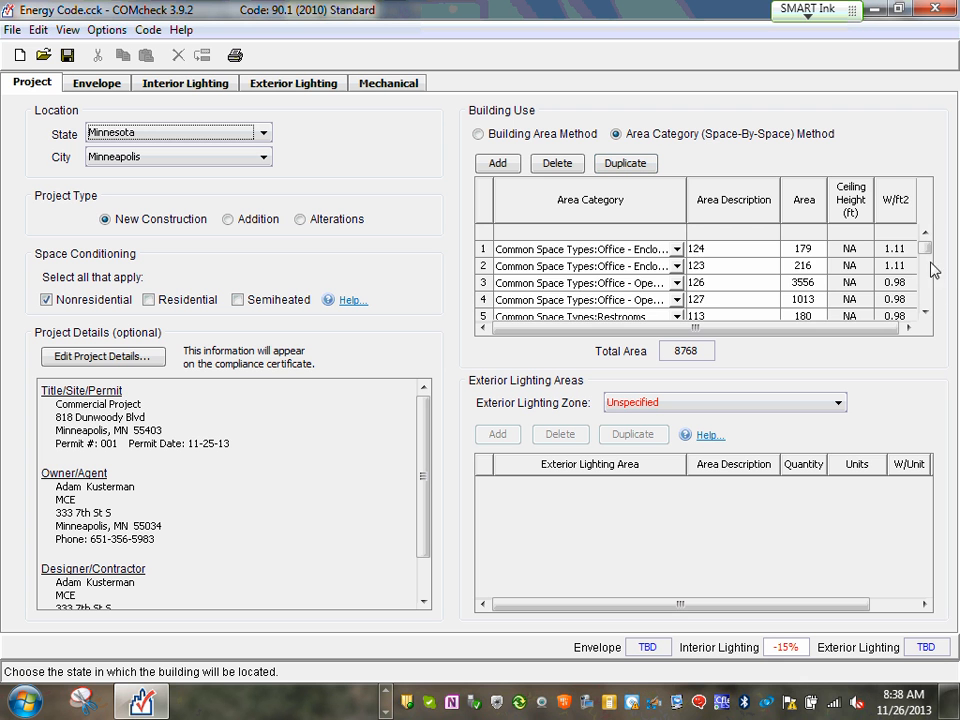
pyautogui.moveTo(925, 246); pyautogui.dragTo(906, 238)
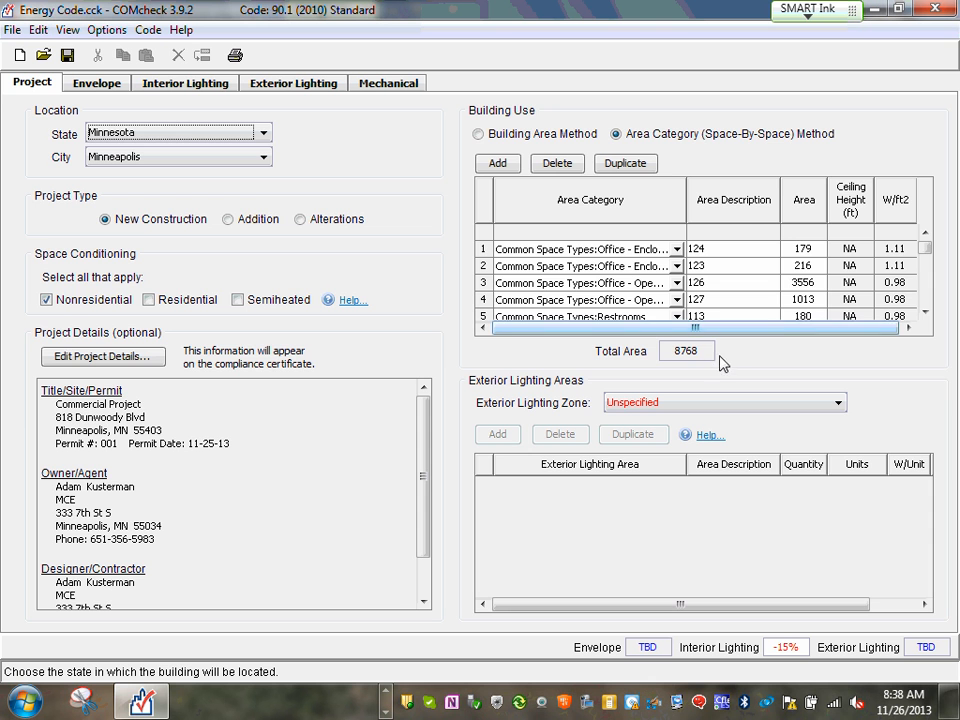
pyautogui.click(190, 84)
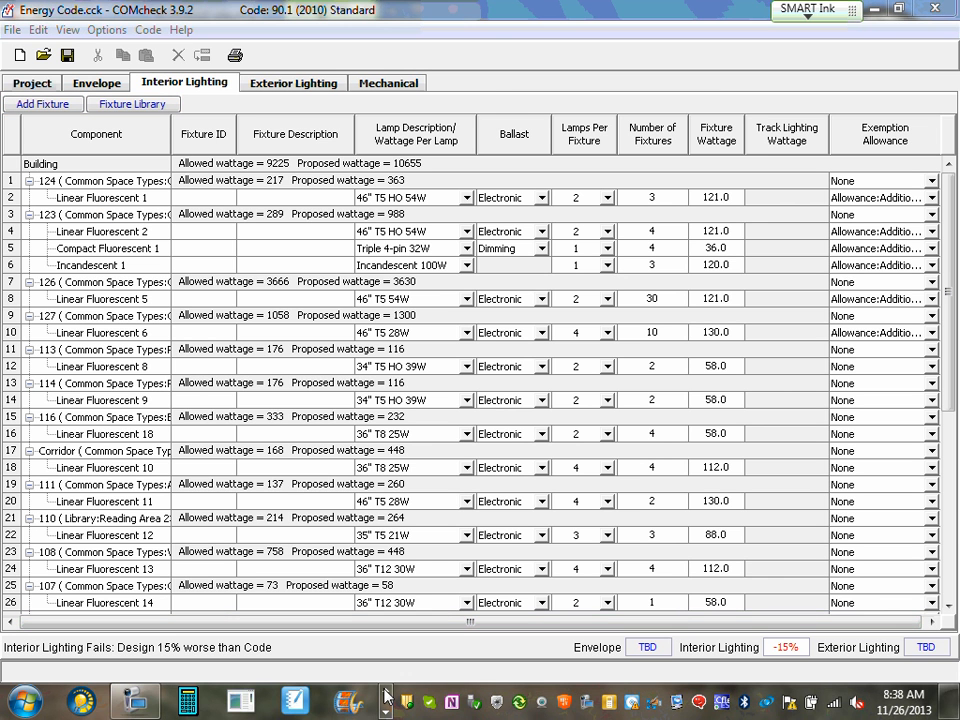
pyautogui.click(146, 701)
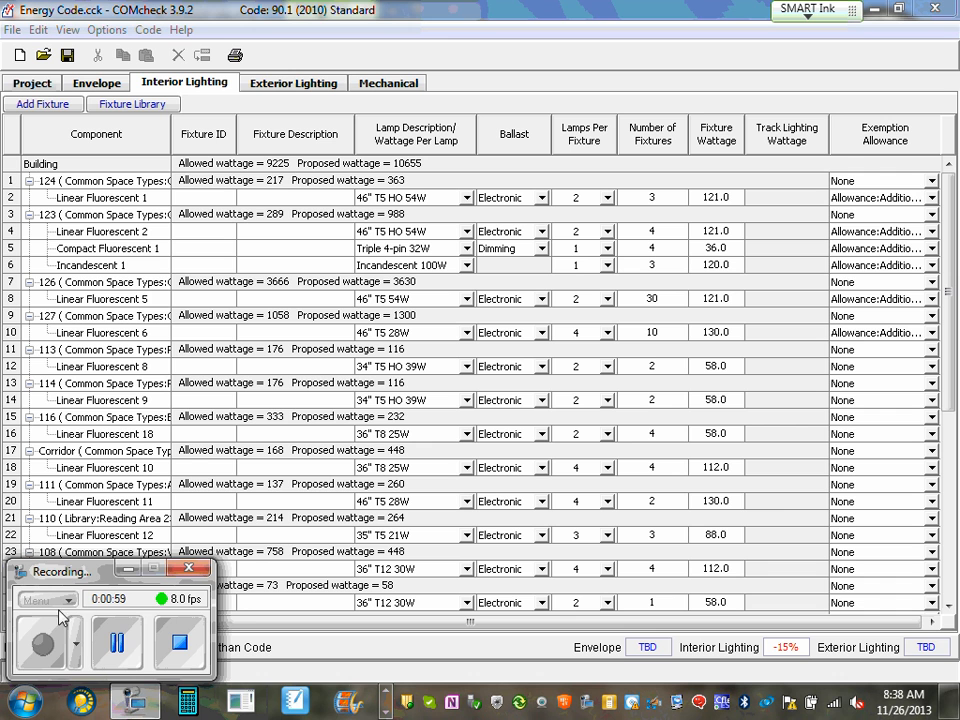
pyautogui.click(128, 568)
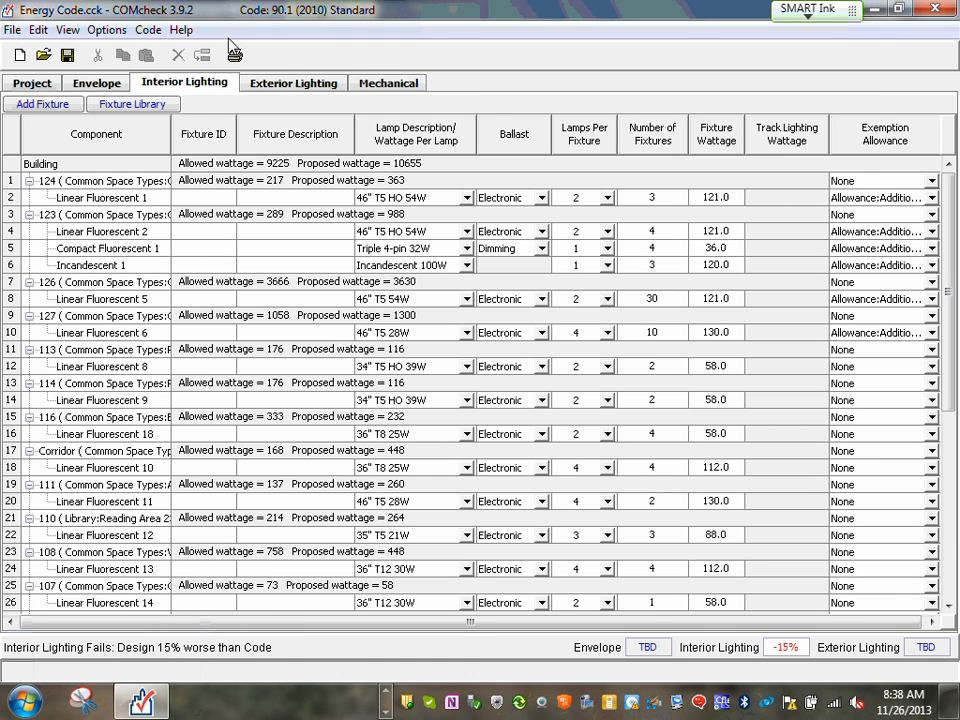
# Look through the Exterior Lighting, Envelope and Mechanical sections, and return to the Project settings
pyautogui.click(293, 86)
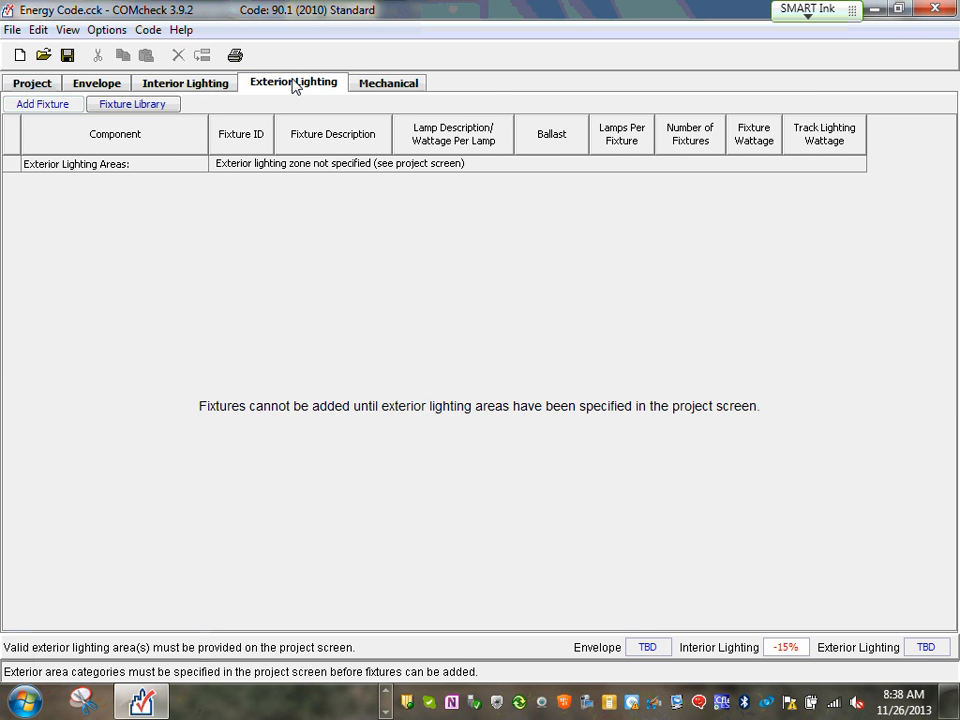
pyautogui.click(92, 86)
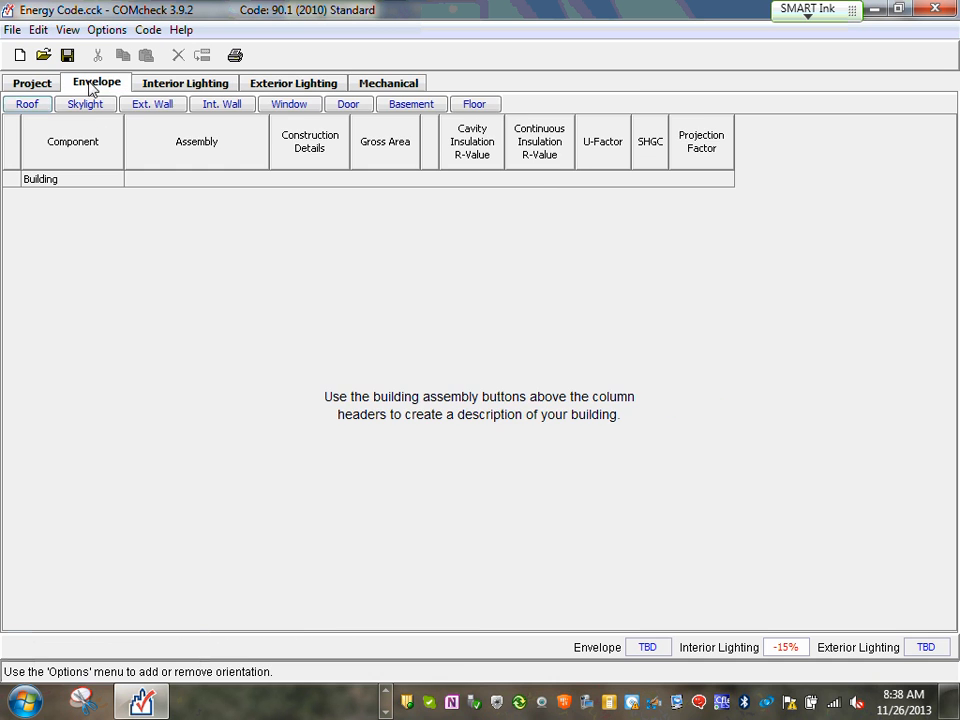
pyautogui.click(416, 87)
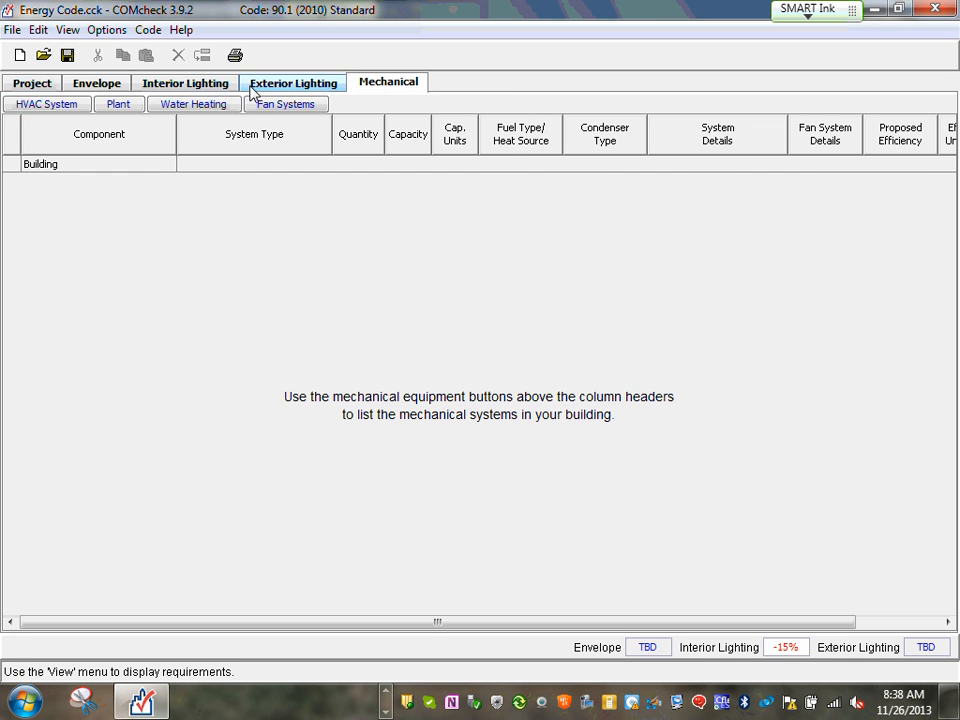
pyautogui.click(24, 86)
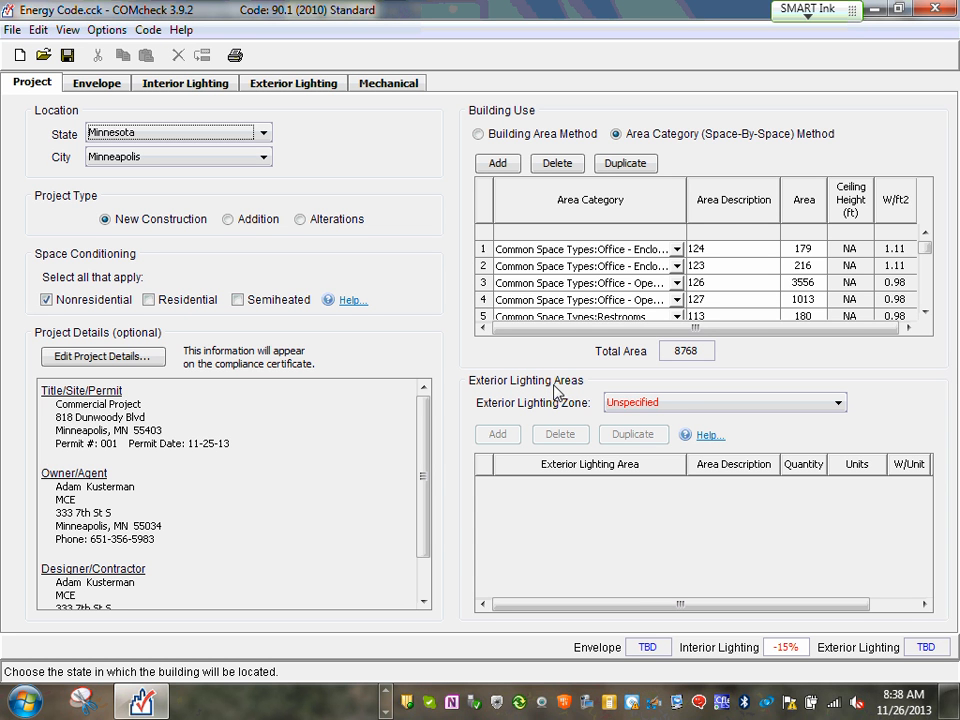
# Set the exterior lighting zone to Residential mixed use area
pyautogui.click(840, 405)
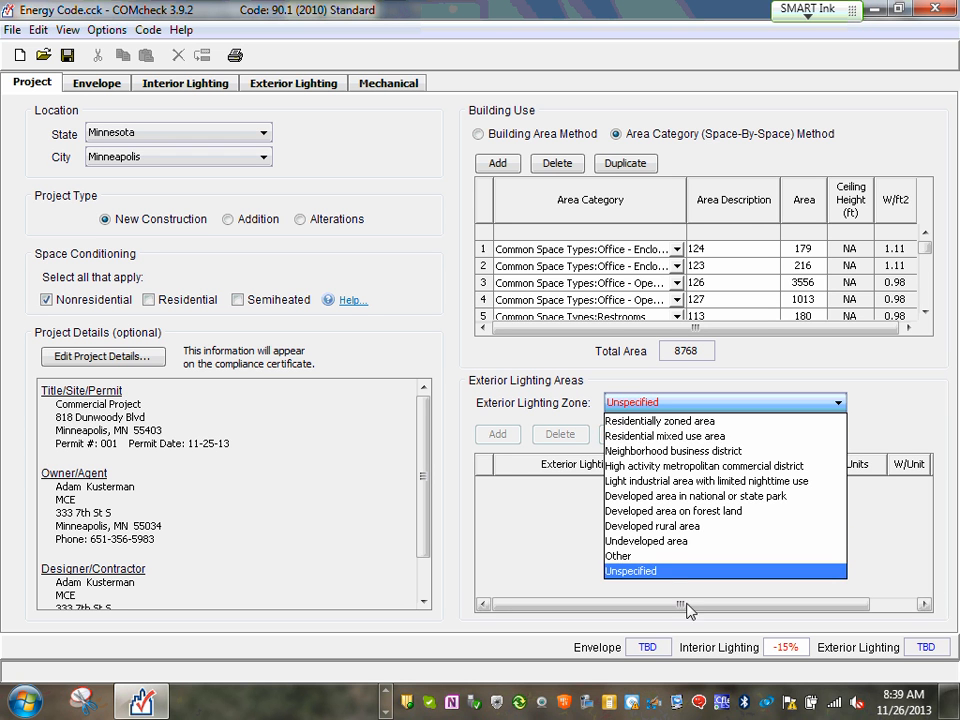
pyautogui.click(695, 437)
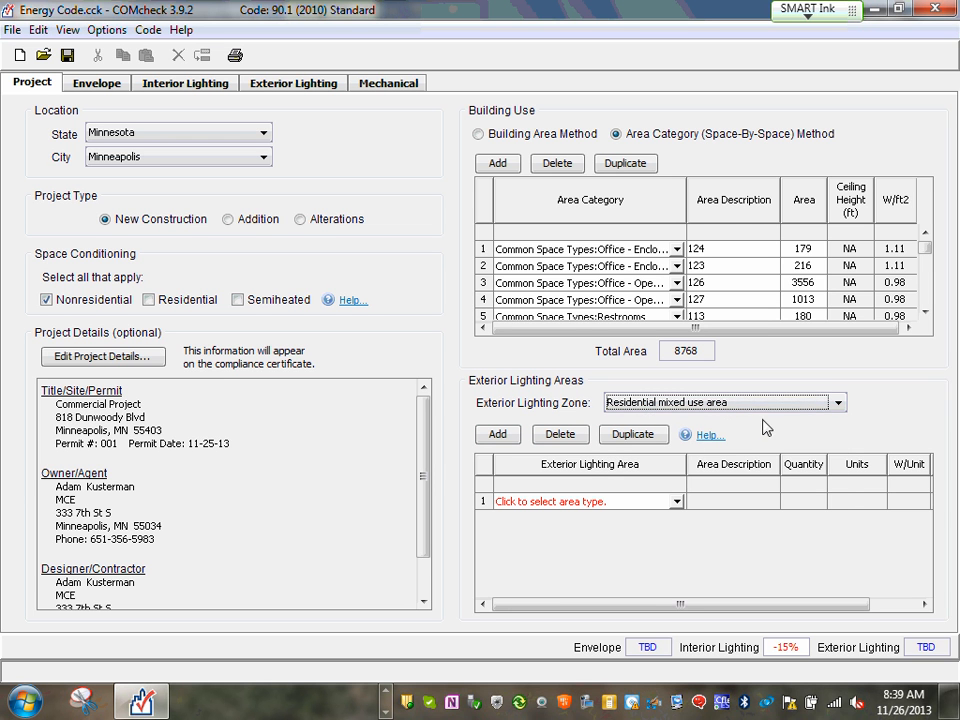
pyautogui.click(838, 404)
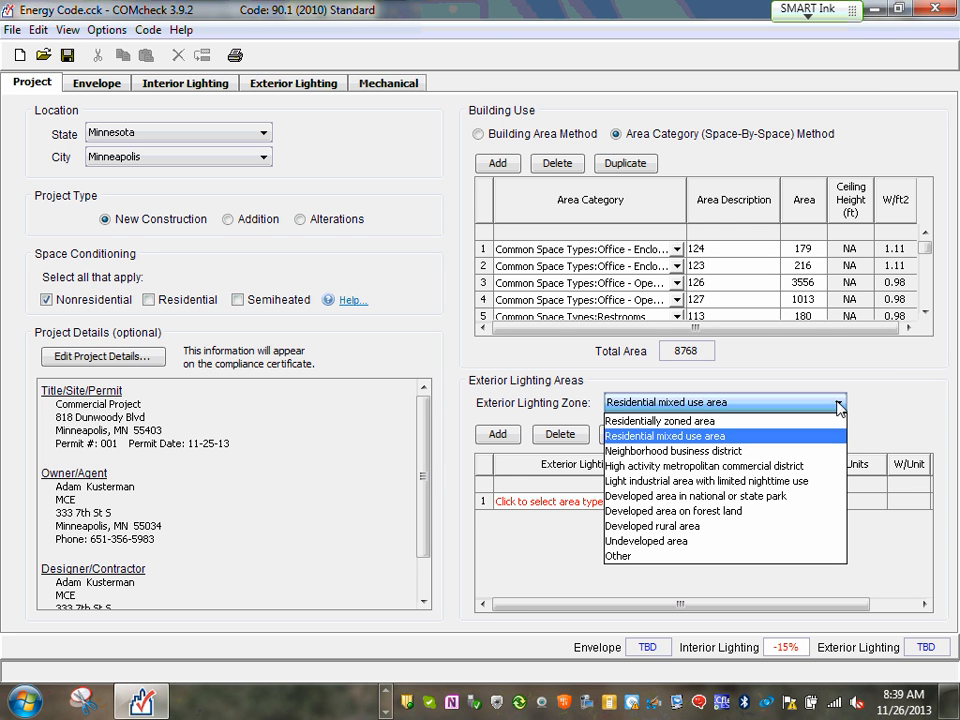
pyautogui.click(892, 398)
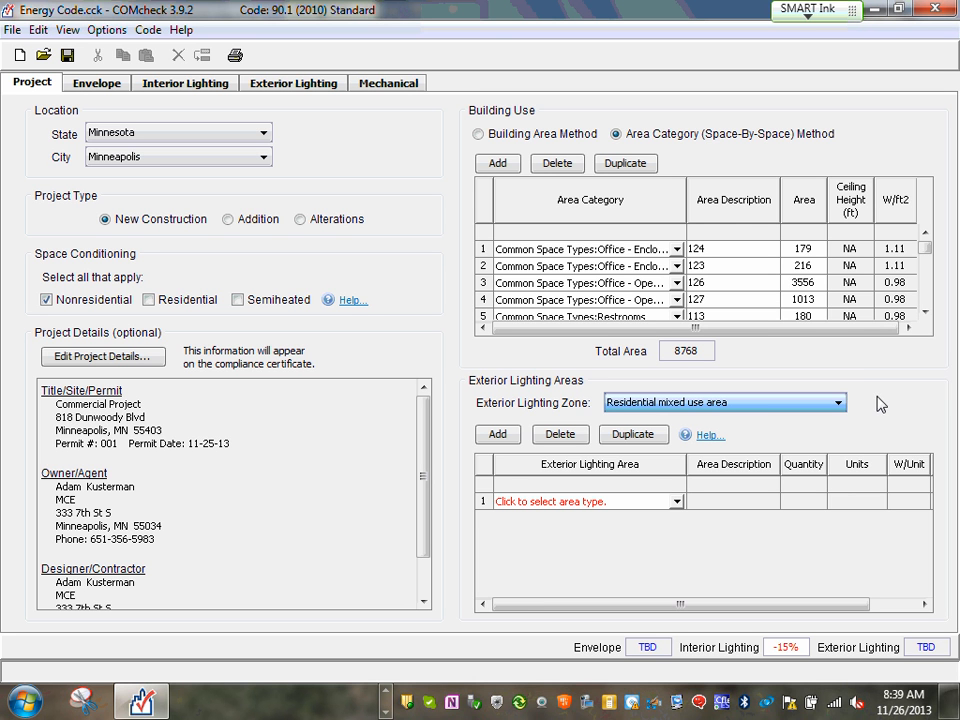
# Set the first exterior lighting area to Parking area and open its quantity for editing
pyautogui.click(678, 501)
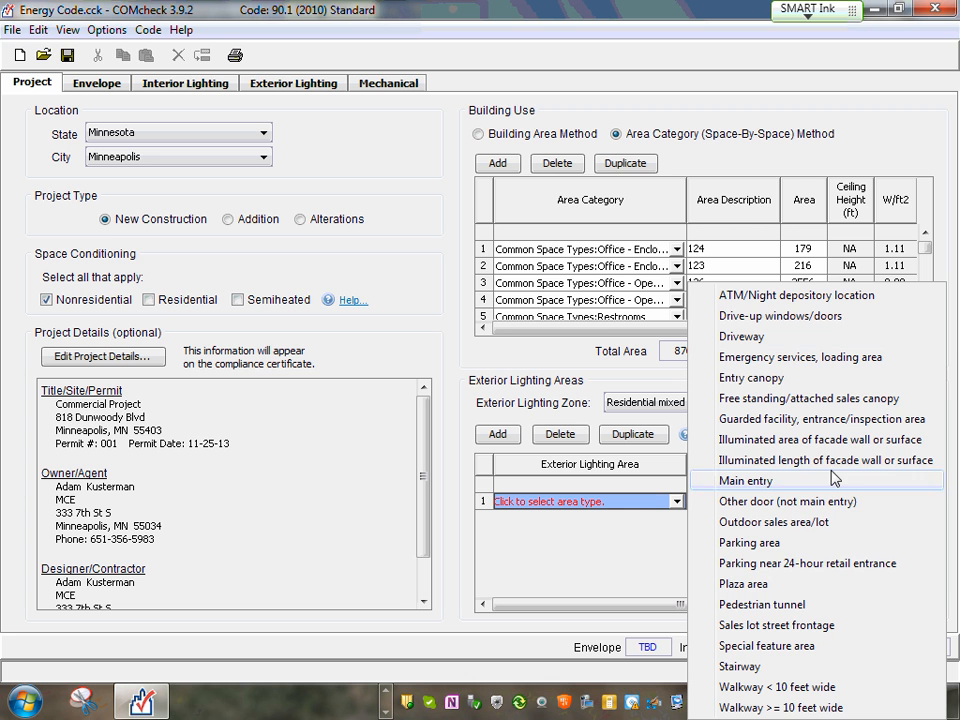
pyautogui.click(752, 543)
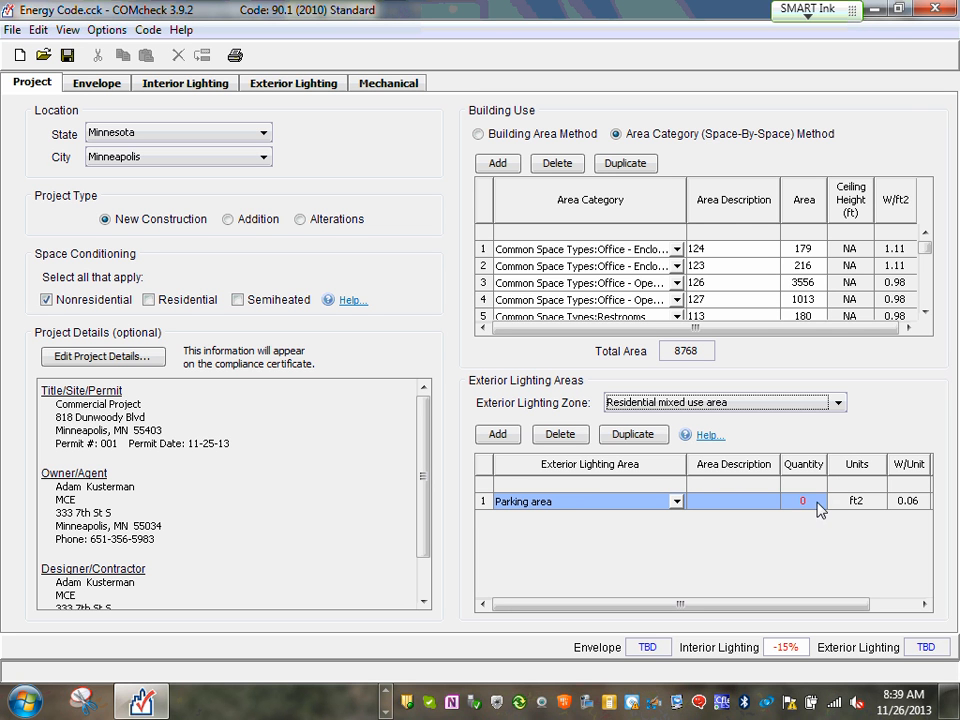
pyautogui.click(814, 498)
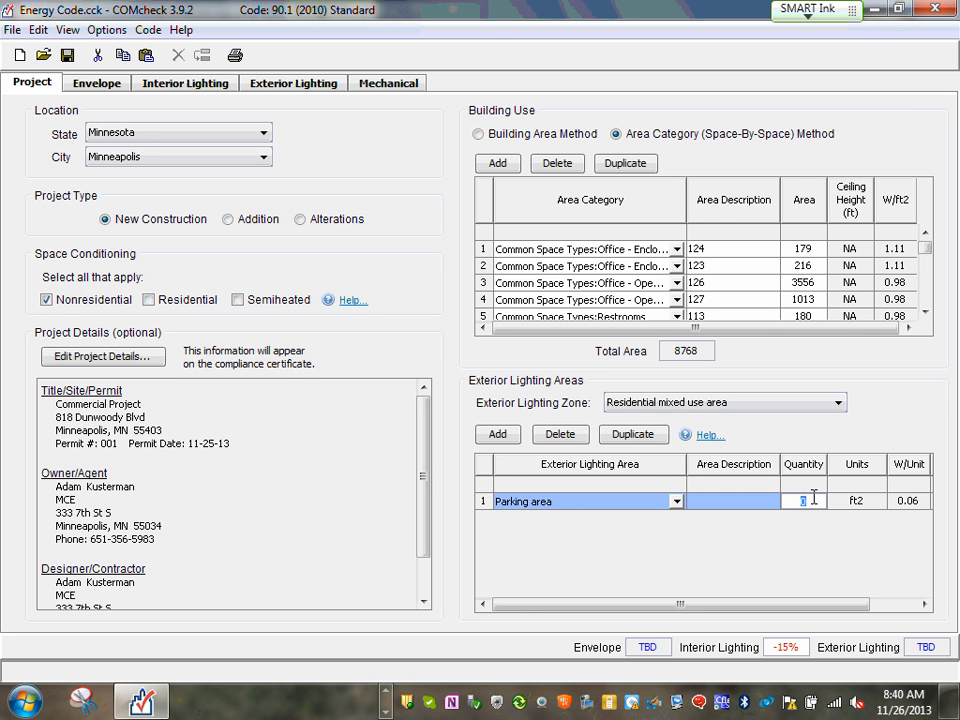
# Switch to the site drawing ECDM2110-site.dwg in AutoCAD, maximize it and show the whole site plan
pyautogui.click(902, 10)
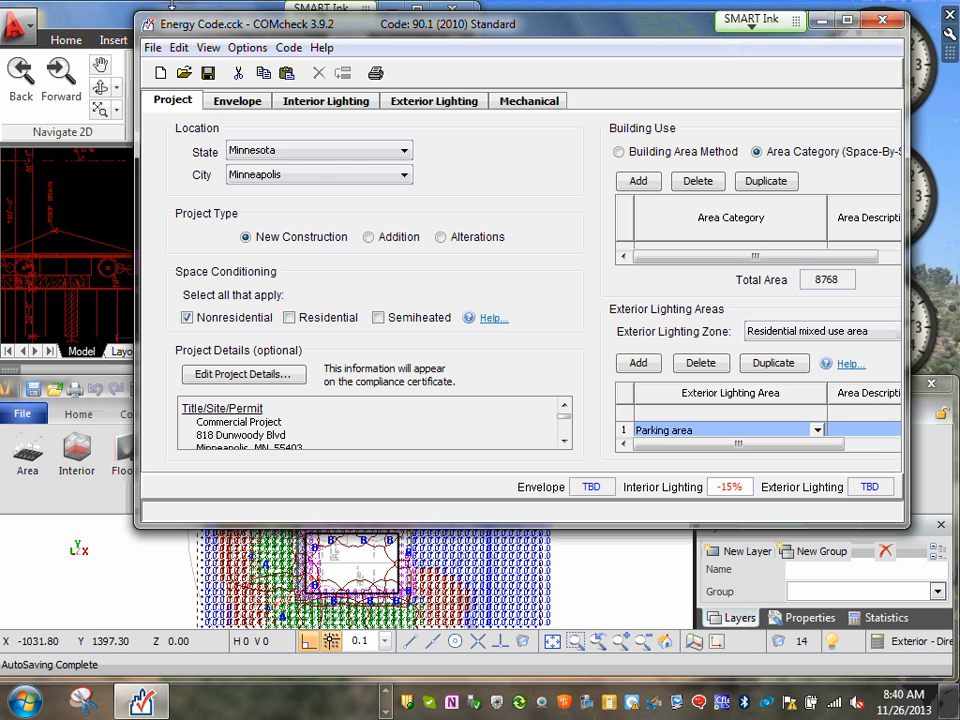
pyautogui.click(62, 14)
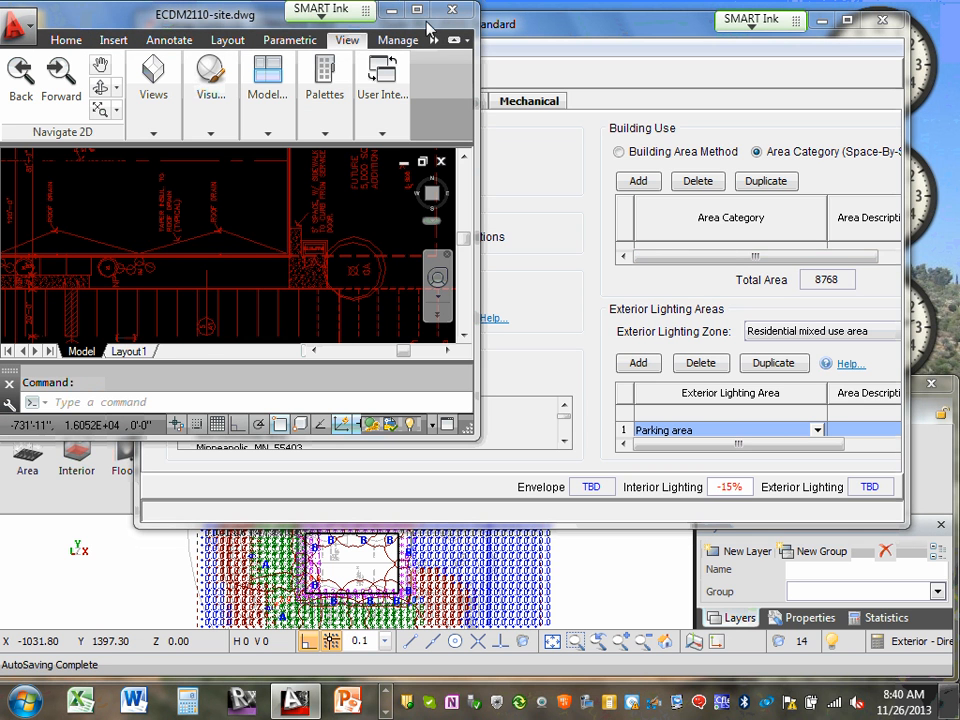
pyautogui.click(424, 12)
pyautogui.scroll(-2, 440, 235)
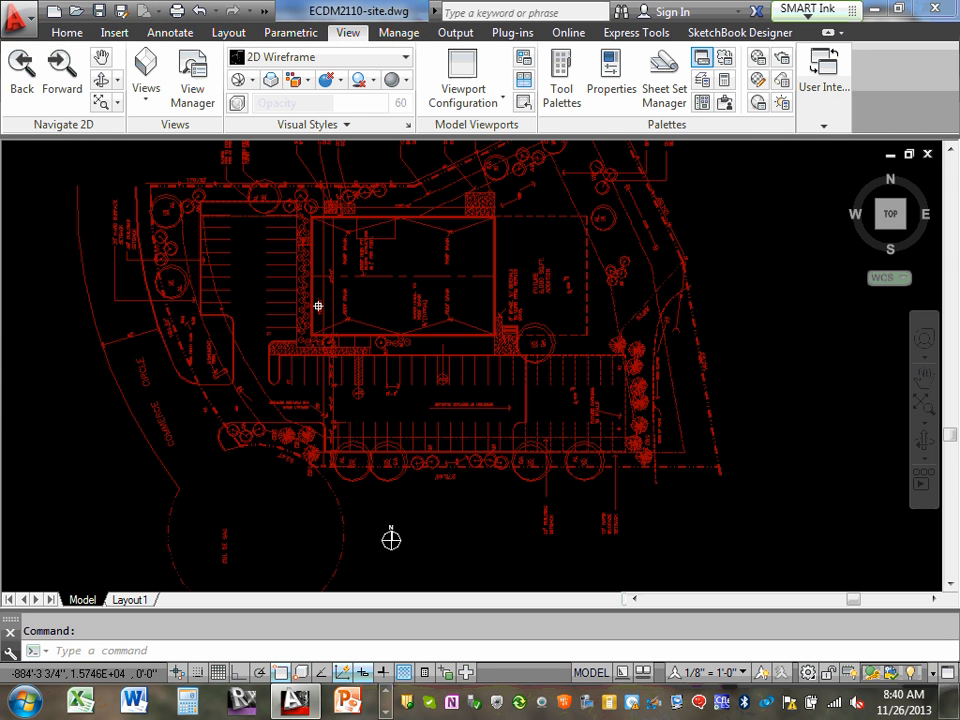
# Start an AREA measurement of the parking lot with Ortho on, tracing the west lot's north and east edges to the sidewalk's corner
pyautogui.write('a')
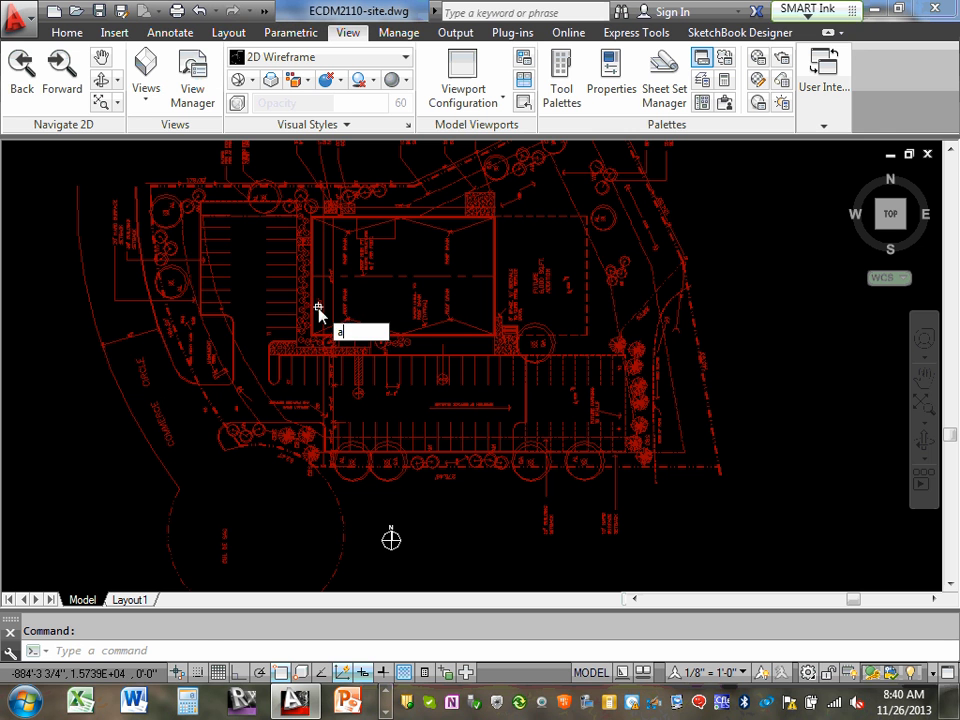
pyautogui.write('rea')
pyautogui.press('Return')
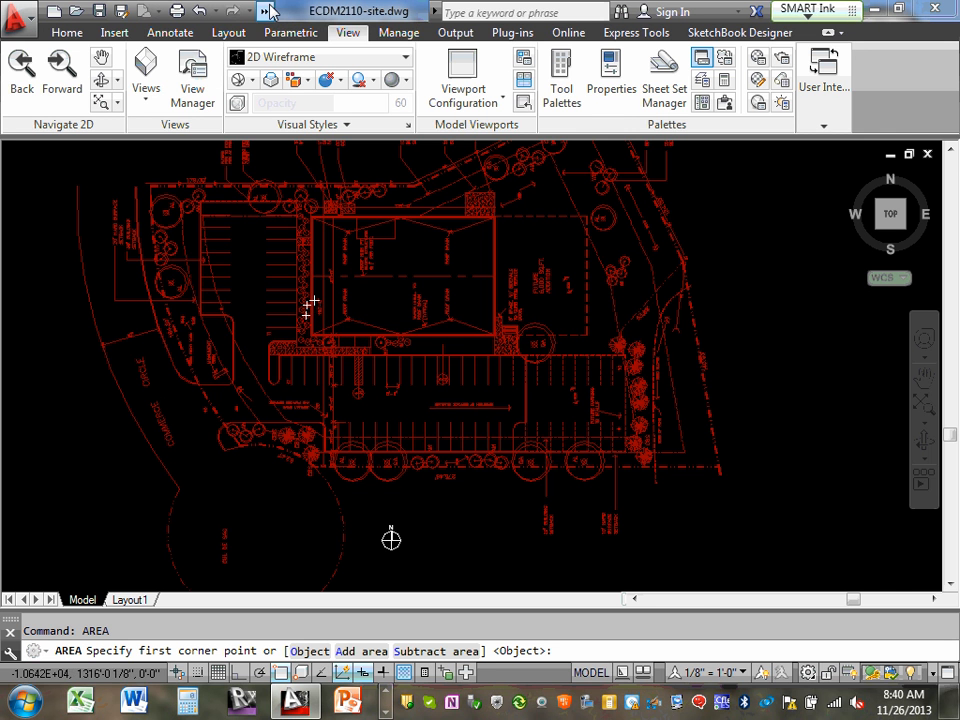
pyautogui.scroll(4, 198, 196)
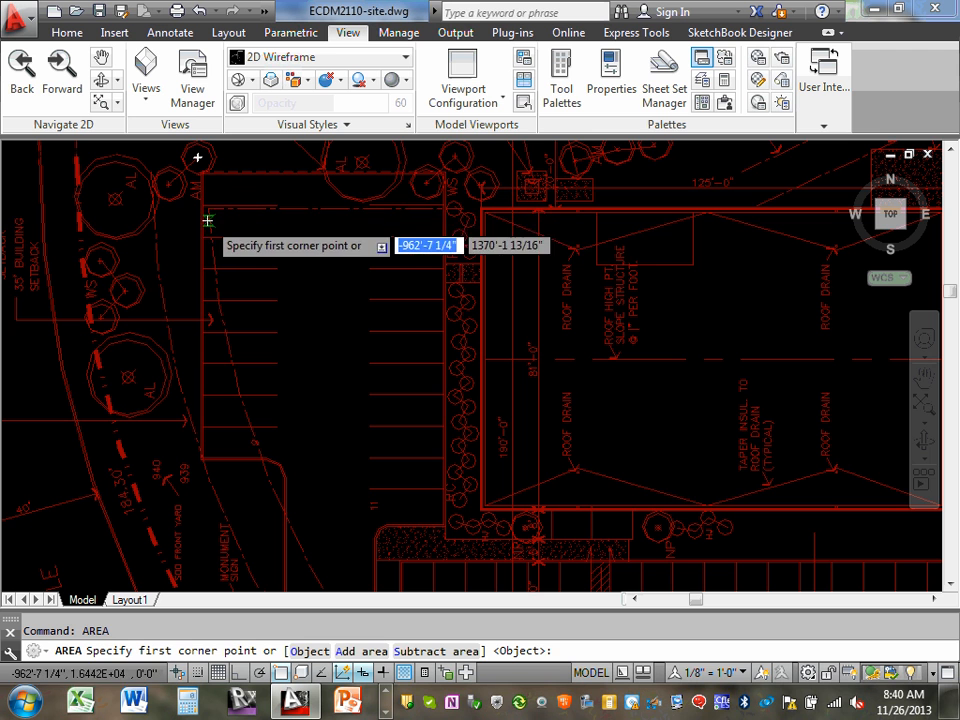
pyautogui.click(199, 205)
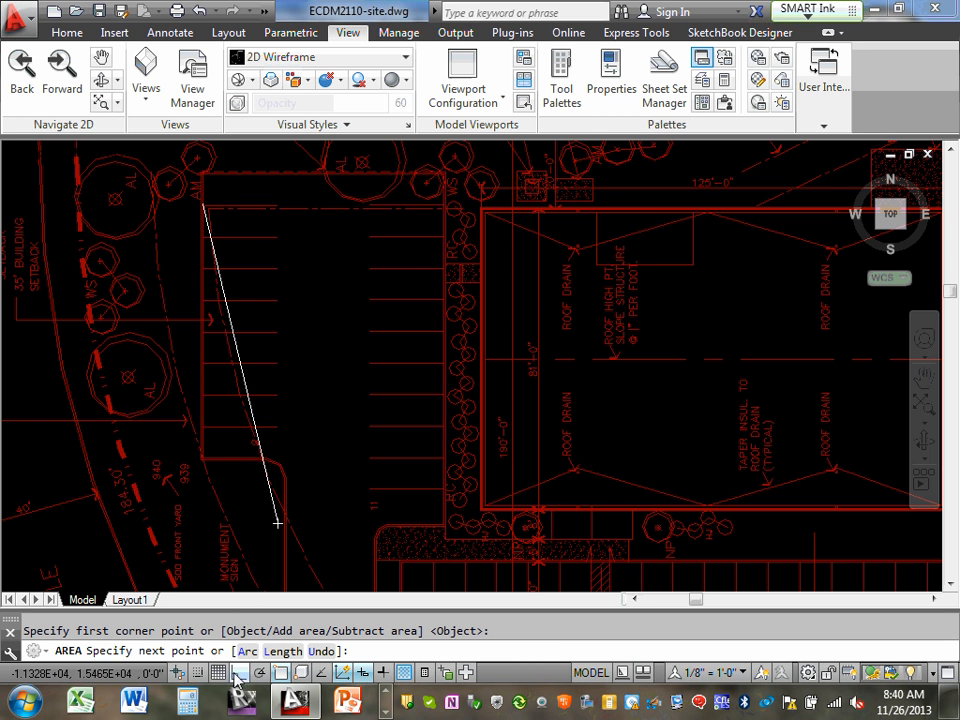
pyautogui.press('F8')
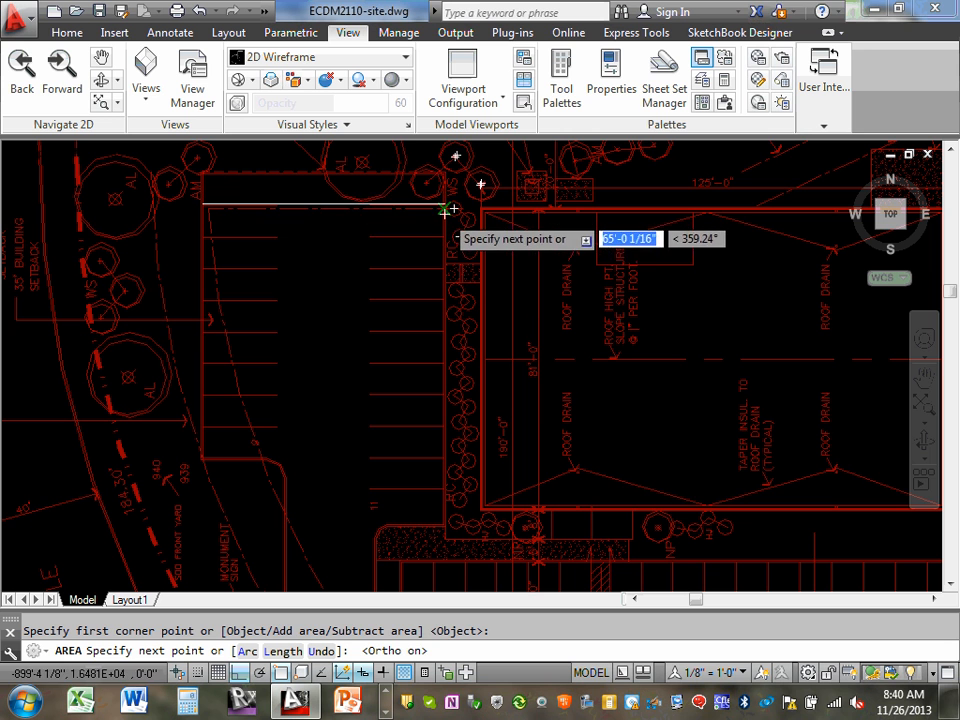
pyautogui.click(446, 207)
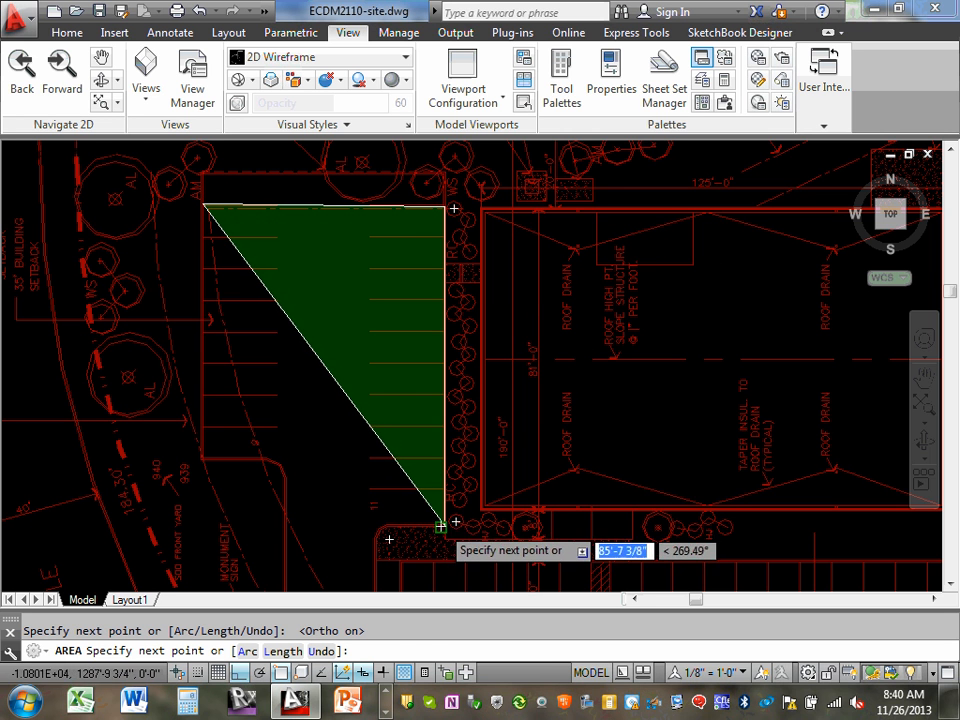
pyautogui.click(446, 521)
pyautogui.click(379, 524)
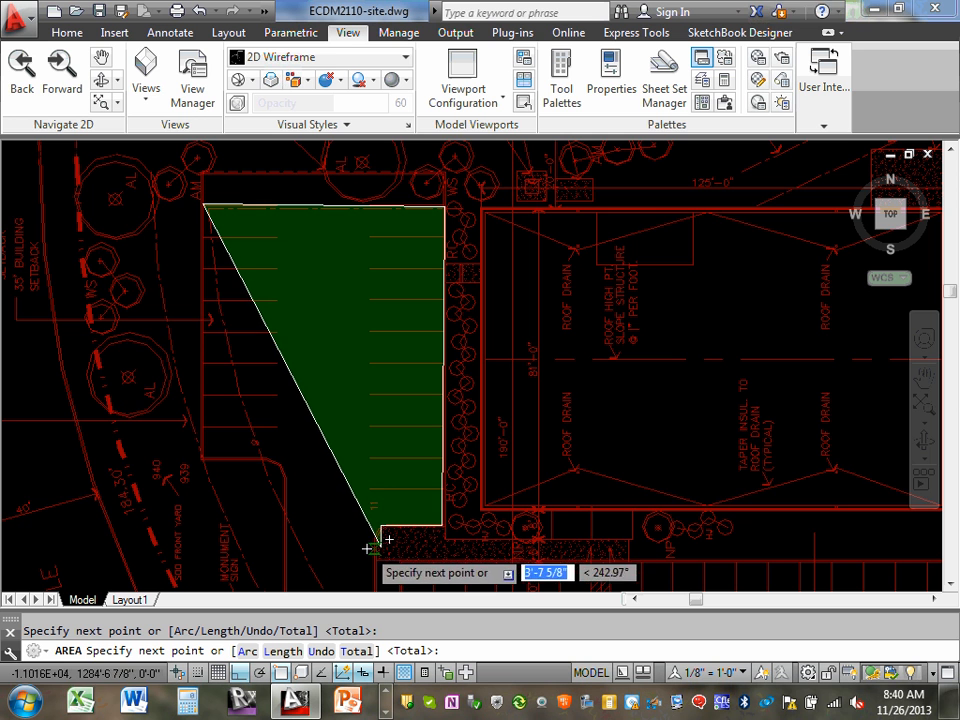
# Continue the parking lot's AREA outline around the sidewalk's west end and along its south edge to the south lot's northeast corner
pyautogui.scroll(-3, 365, 562)
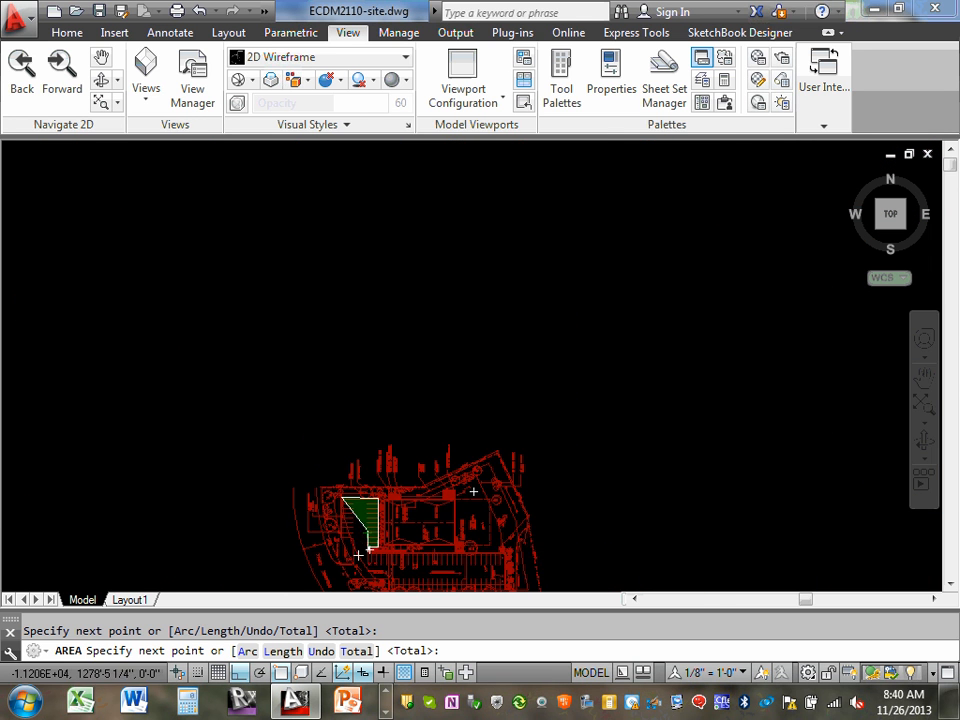
pyautogui.scroll(5, 360, 552)
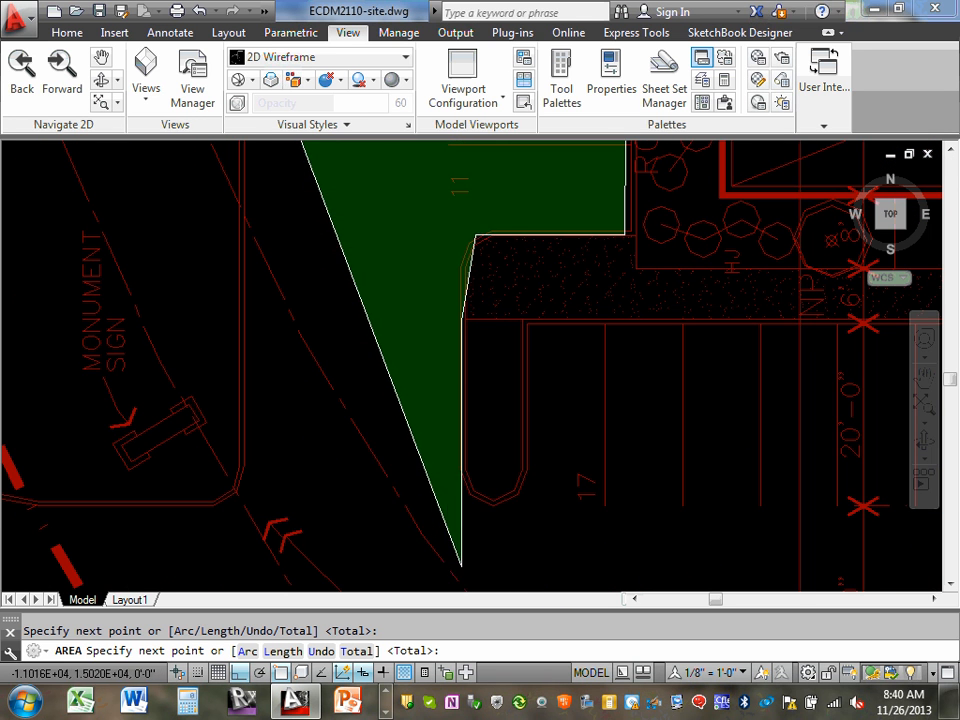
pyautogui.click(681, 321)
pyautogui.scroll(-5, 686, 324)
pyautogui.scroll(-3, 687, 338)
pyautogui.scroll(3, 660, 341)
pyautogui.moveTo(659, 341); pyautogui.dragTo(285, 328)
pyautogui.click(648, 317)
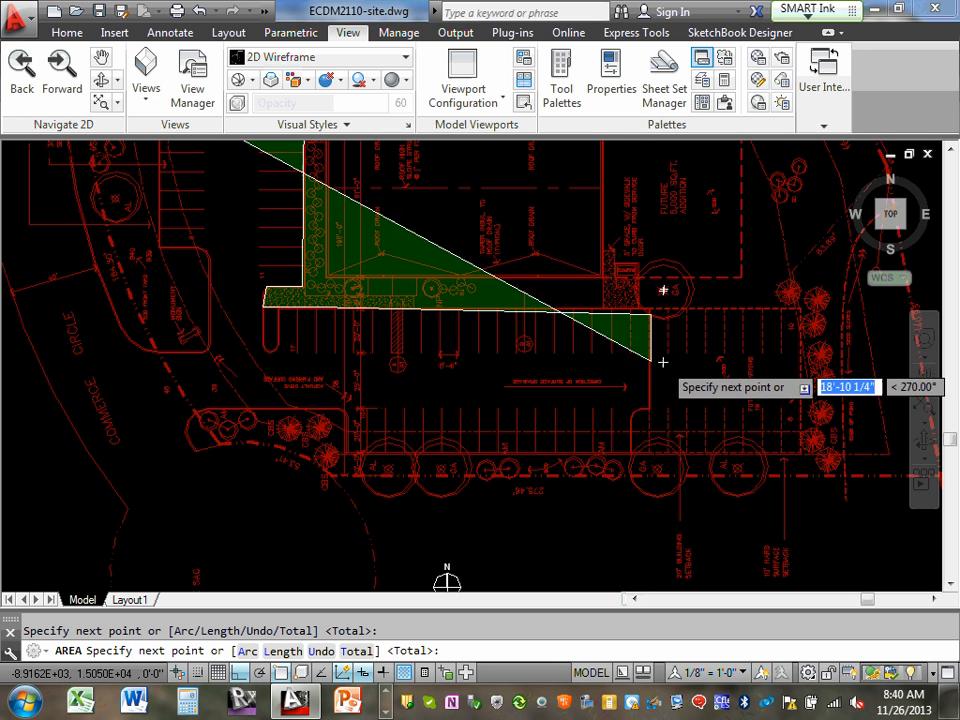
# Extend the area outline down the south lot's east side, around the notched corner, and along its south edge to the southwest corner
pyautogui.click(648, 410)
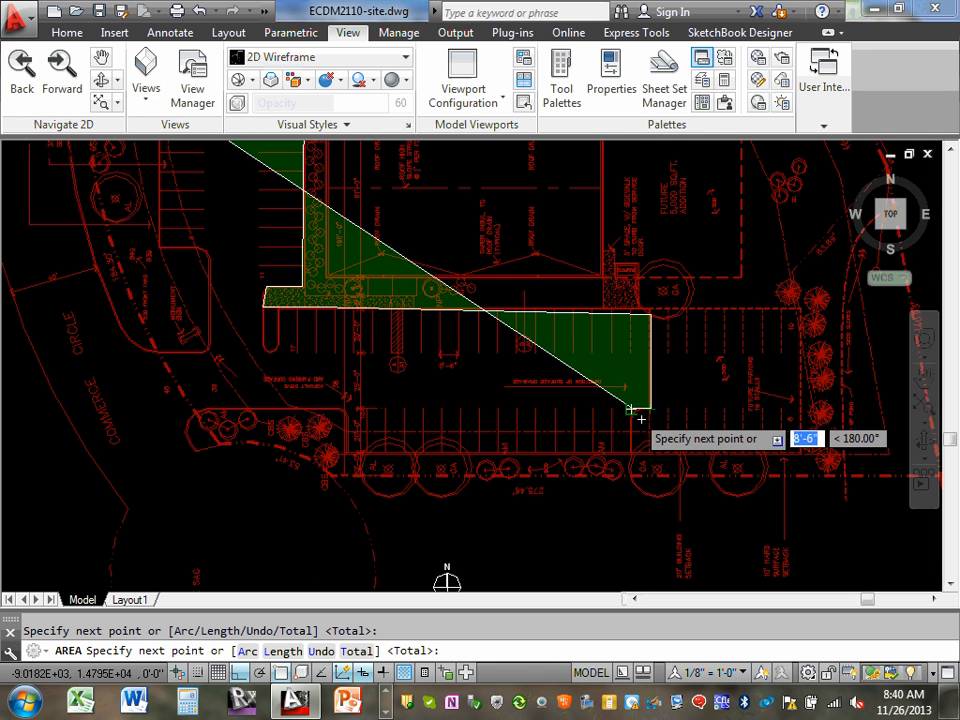
pyautogui.click(633, 420)
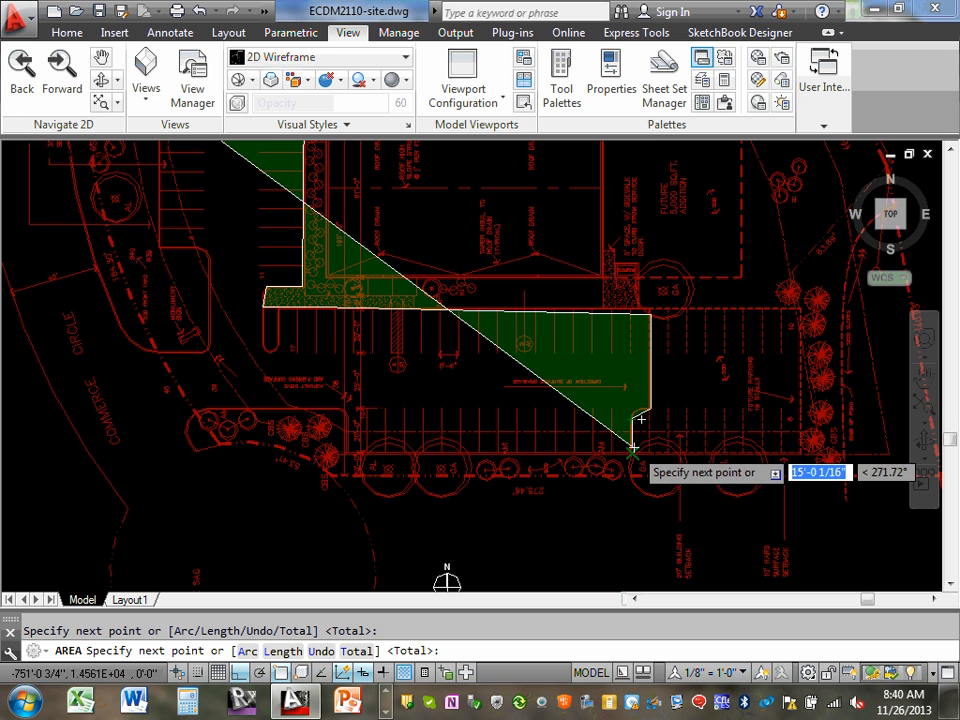
pyautogui.click(632, 452)
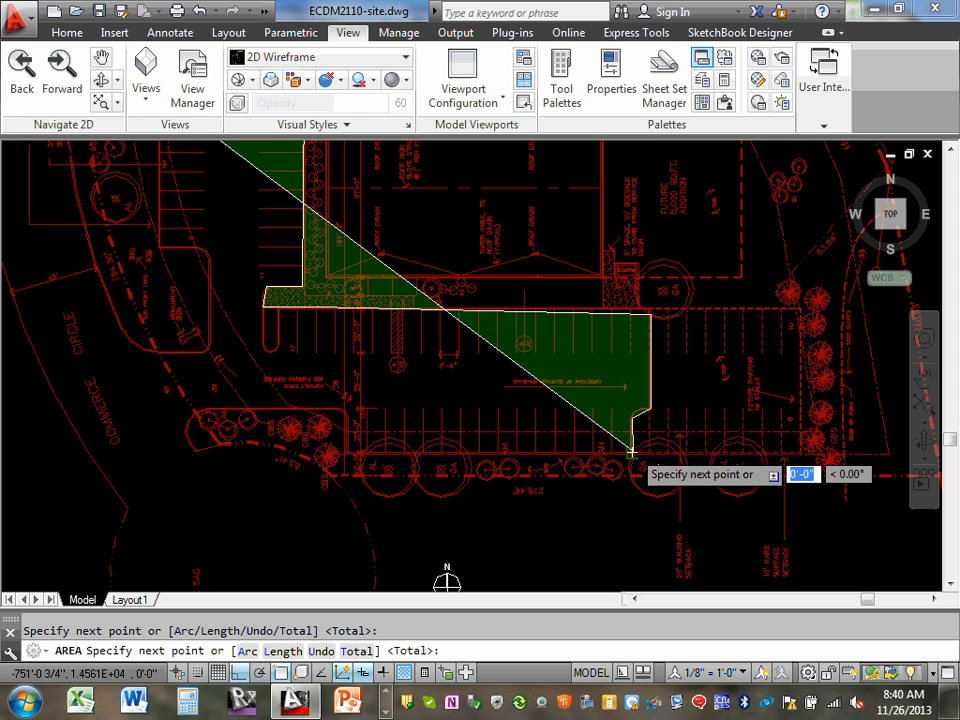
pyautogui.click(344, 452)
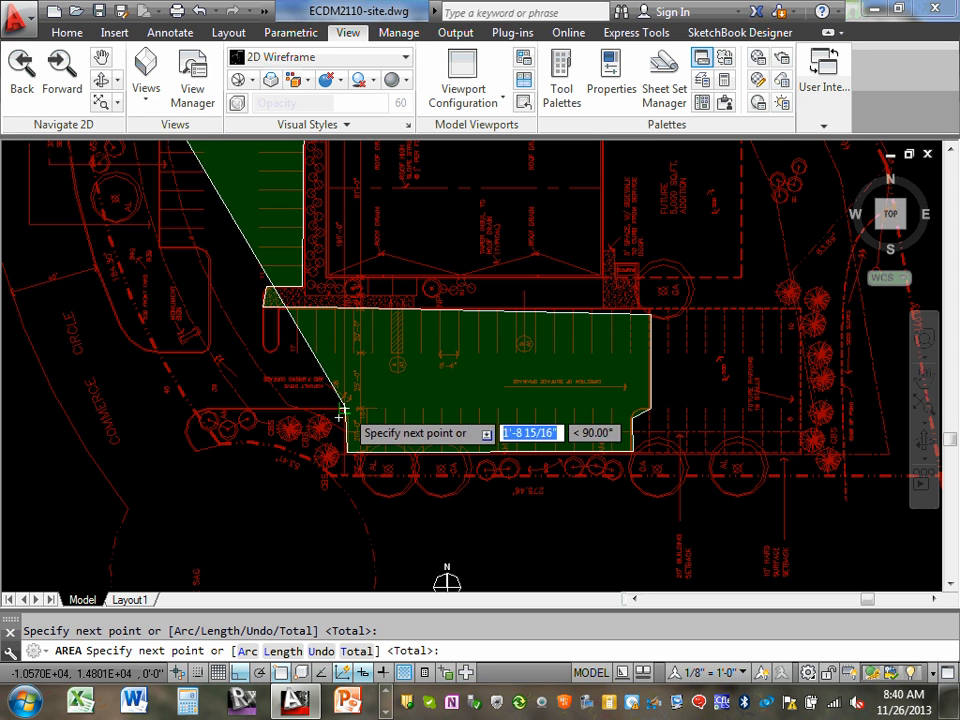
# Trace the area outline along the entrance drive's south curb, across the driveway opening, and up the curb beside the monument sign
pyautogui.click(344, 412)
pyautogui.click(199, 413)
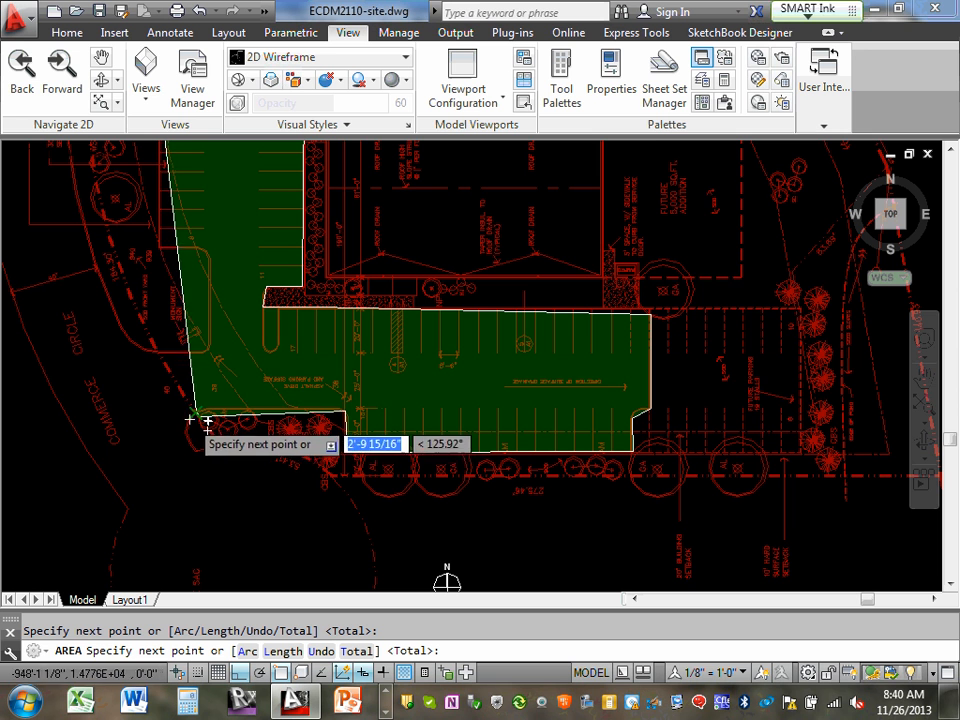
pyautogui.click(199, 343)
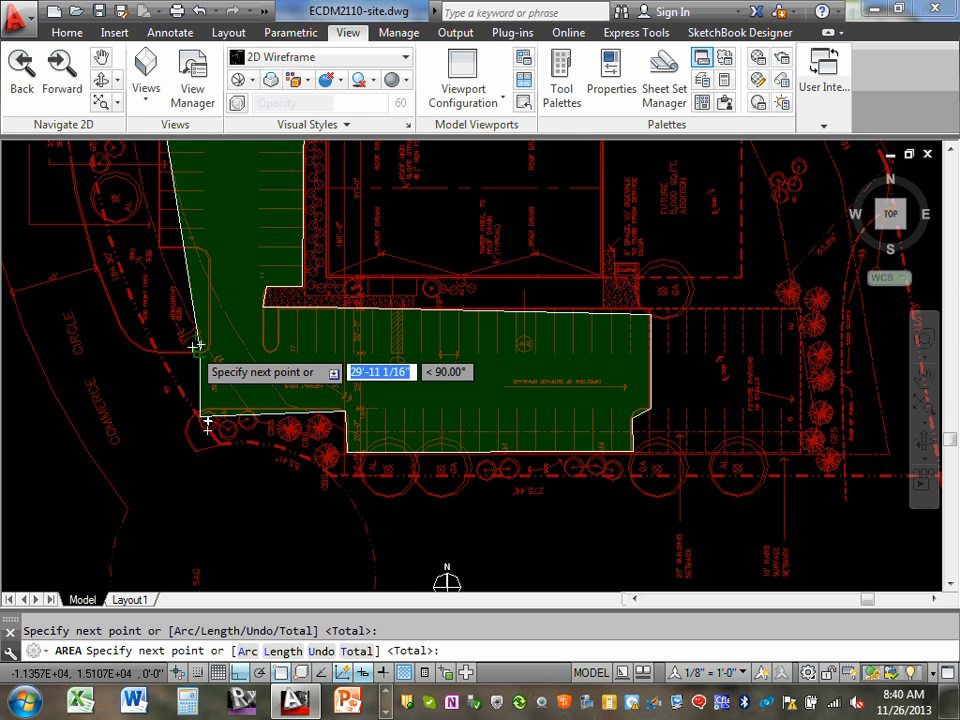
pyautogui.scroll(4, 197, 338)
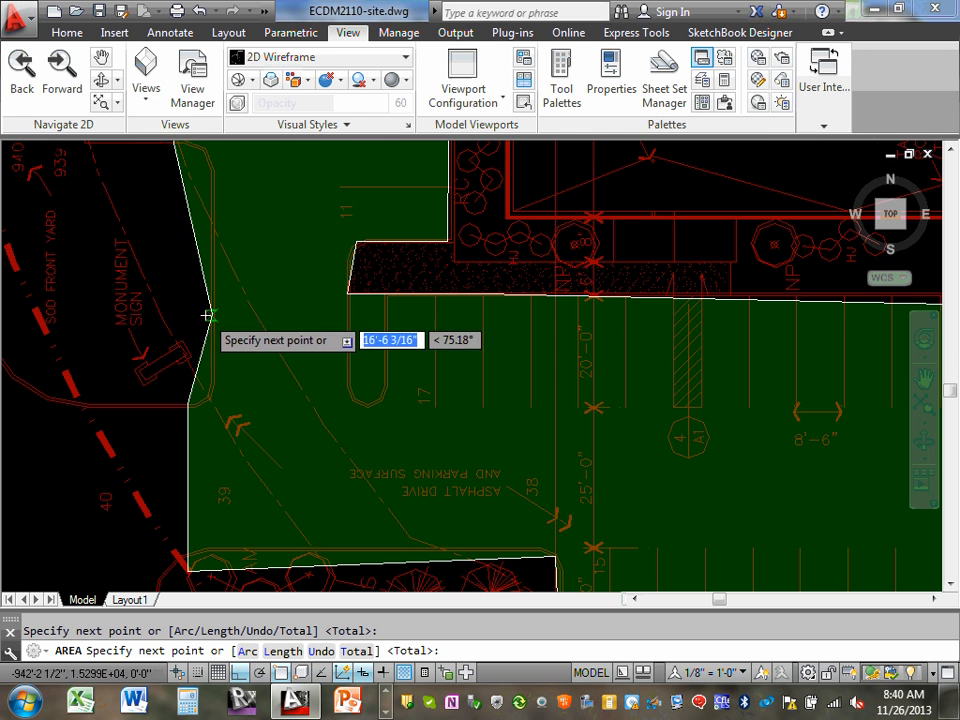
pyautogui.click(213, 387)
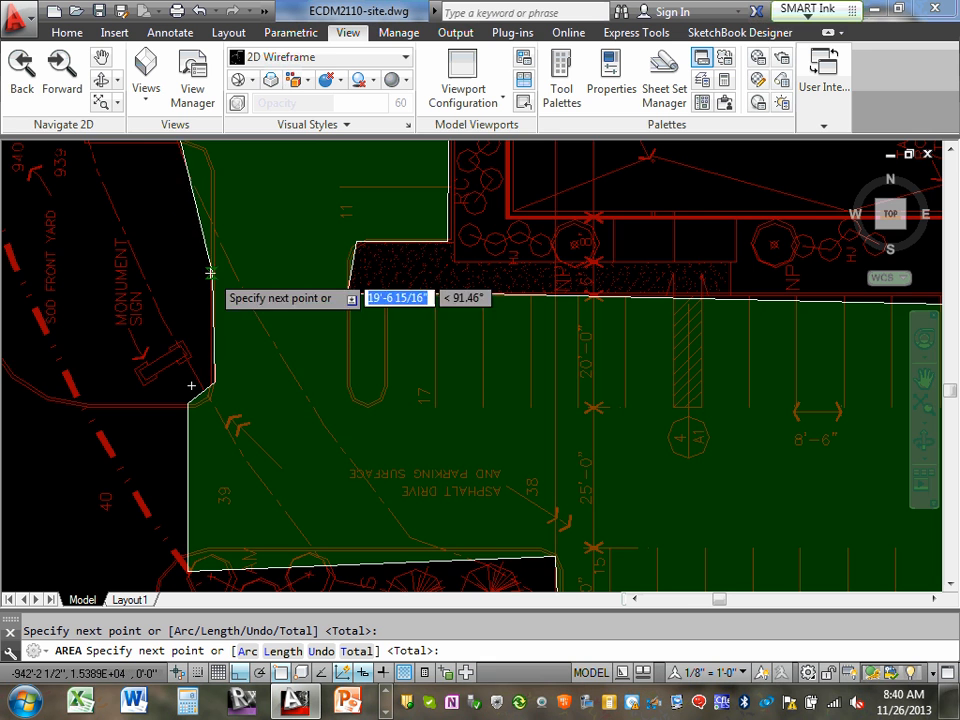
pyautogui.click(215, 222)
# Extend the area outline around the curb corner north of the monument sign to the west parking row's southwest corner
pyautogui.moveTo(216, 224); pyautogui.dragTo(274, 494)
pyautogui.scroll(2, 274, 494)
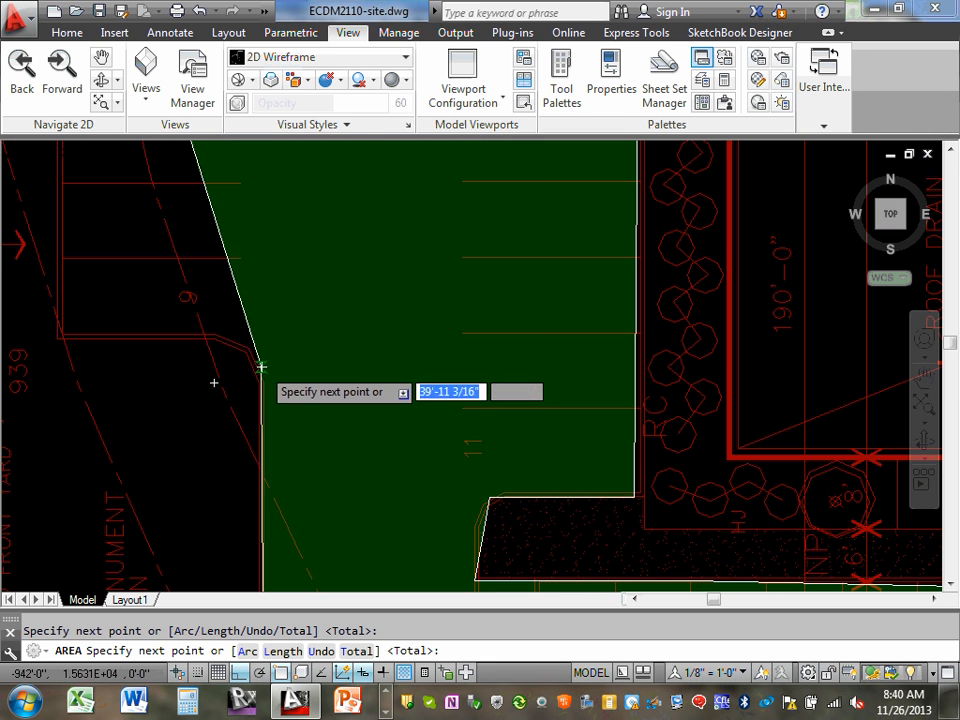
pyautogui.click(262, 376)
pyautogui.click(231, 343)
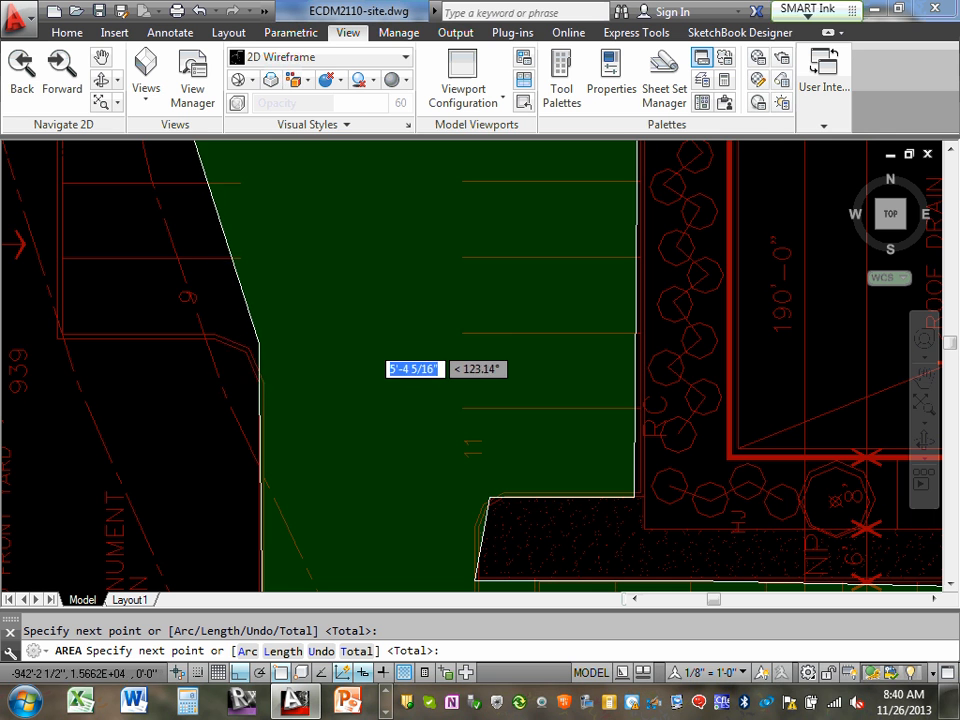
pyautogui.click(43, 343)
# Close the parking lot outline at the west lot's northwest corner and complete the AREA measurement
pyautogui.scroll(-2, 70, 338)
pyautogui.scroll(-8, 78, 341)
pyautogui.moveTo(90, 344); pyautogui.dragTo(350, 392)
pyautogui.scroll(2, 350, 392)
pyautogui.scroll(8, 328, 365)
pyautogui.moveTo(393, 300); pyautogui.dragTo(400, 432)
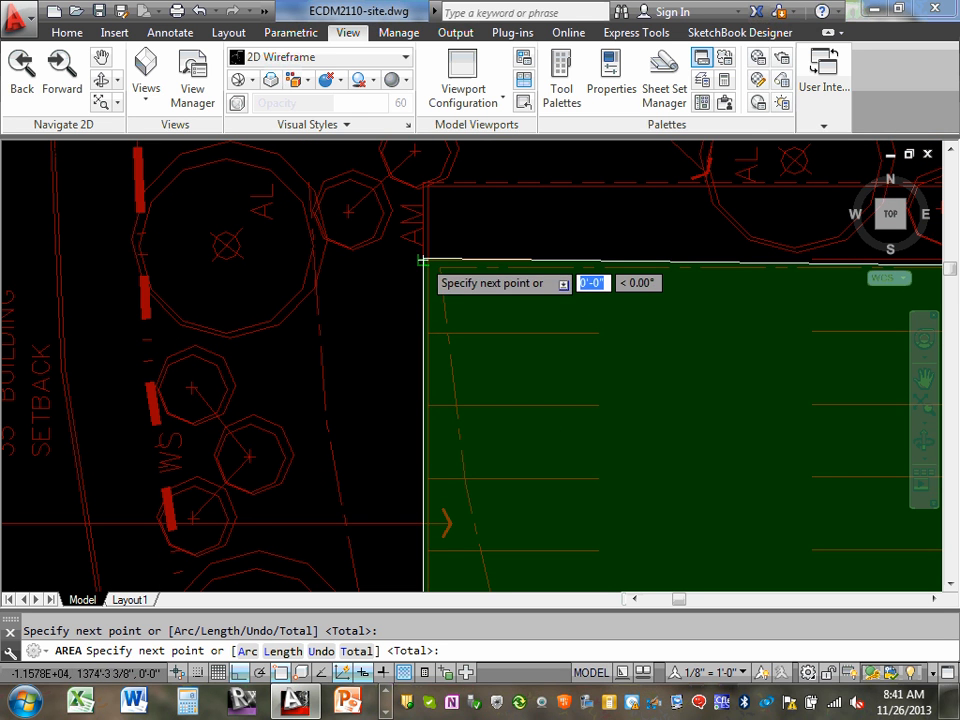
pyautogui.rightClick(422, 262)
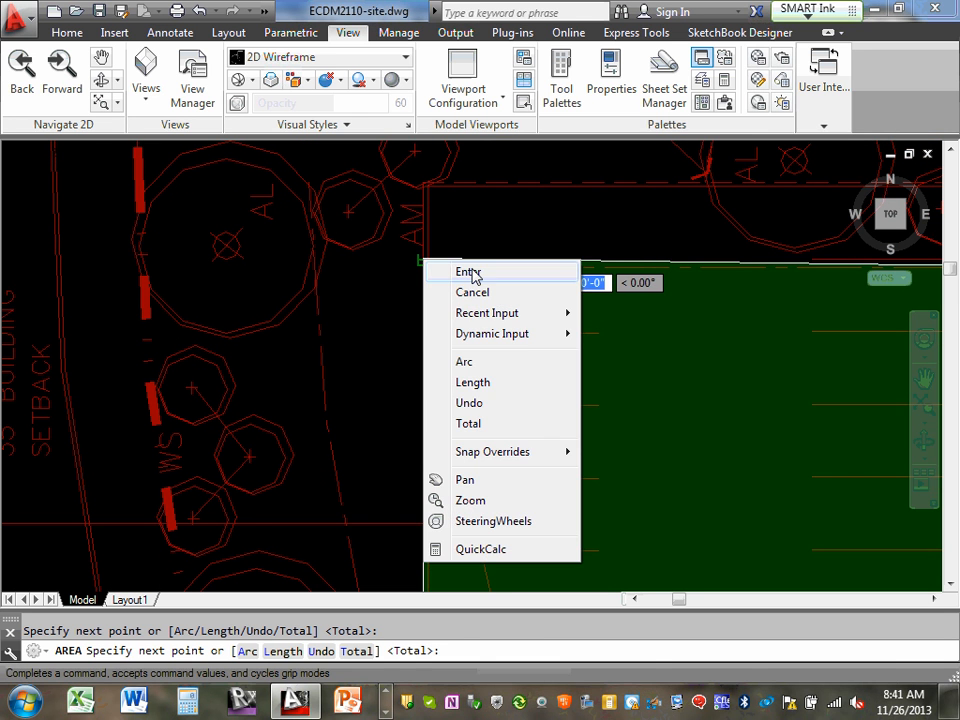
pyautogui.click(468, 272)
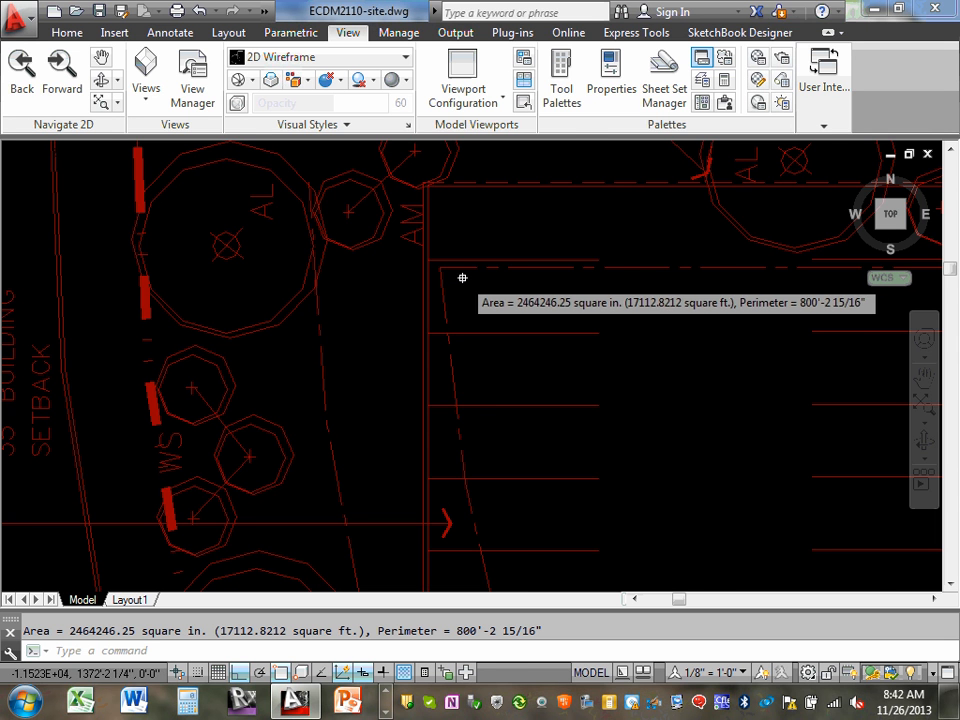
pyautogui.scroll(-4, 462, 275)
pyautogui.scroll(4, 535, 264)
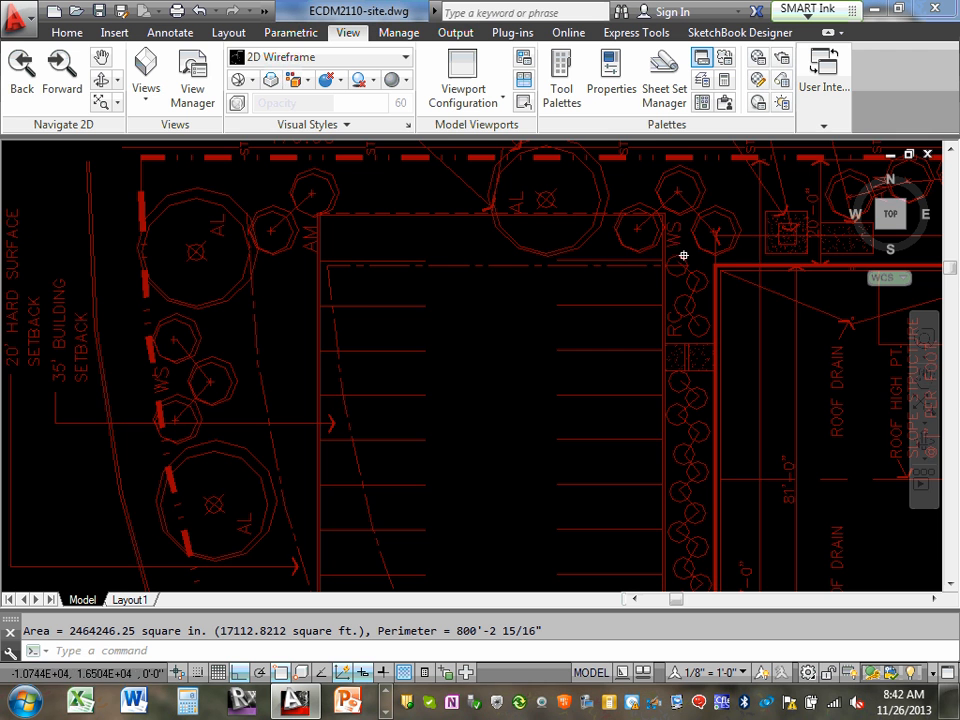
pyautogui.scroll(-4, 590, 330)
pyautogui.scroll(4, 500, 345)
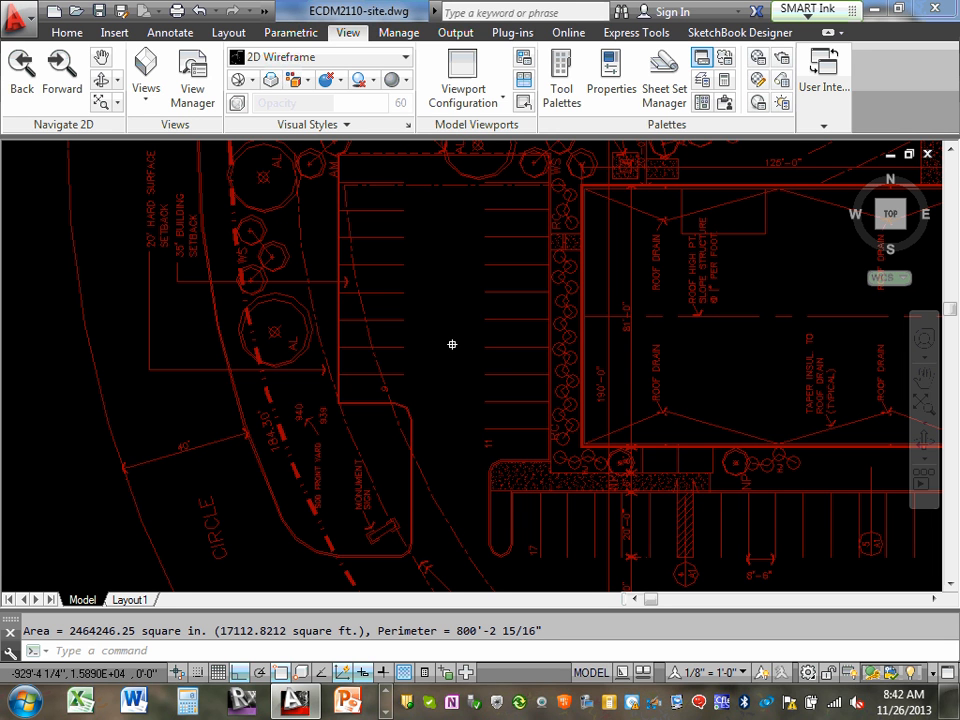
# Switch back to COMcheck, maximize it, and give the Parking area a quantity of 17113 ft2 and the description Parking Lot
pyautogui.click(875, 10)
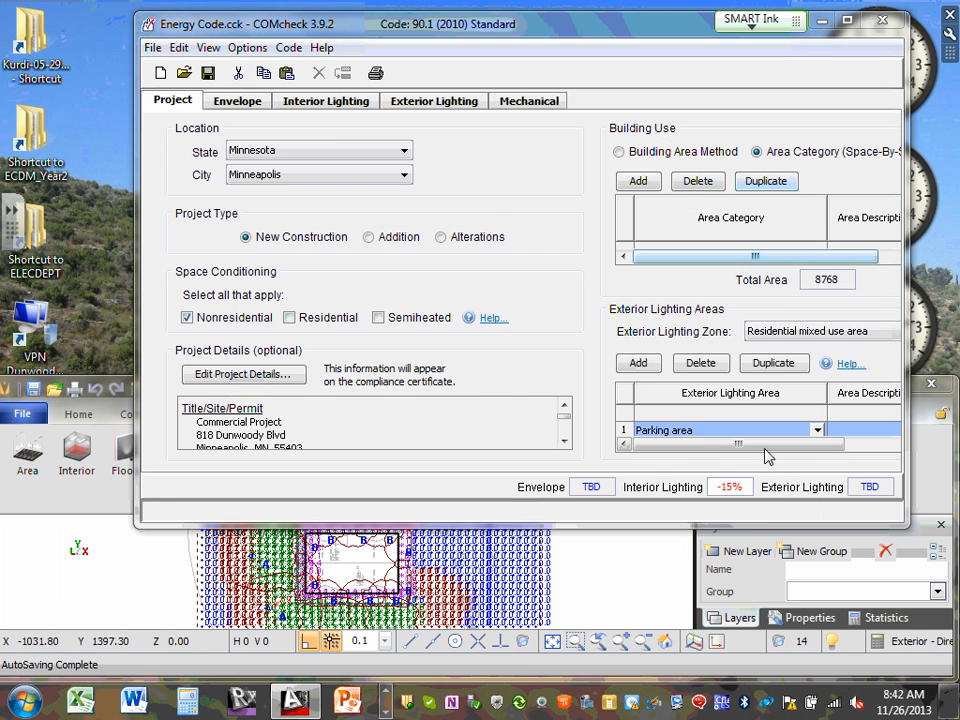
pyautogui.click(847, 20)
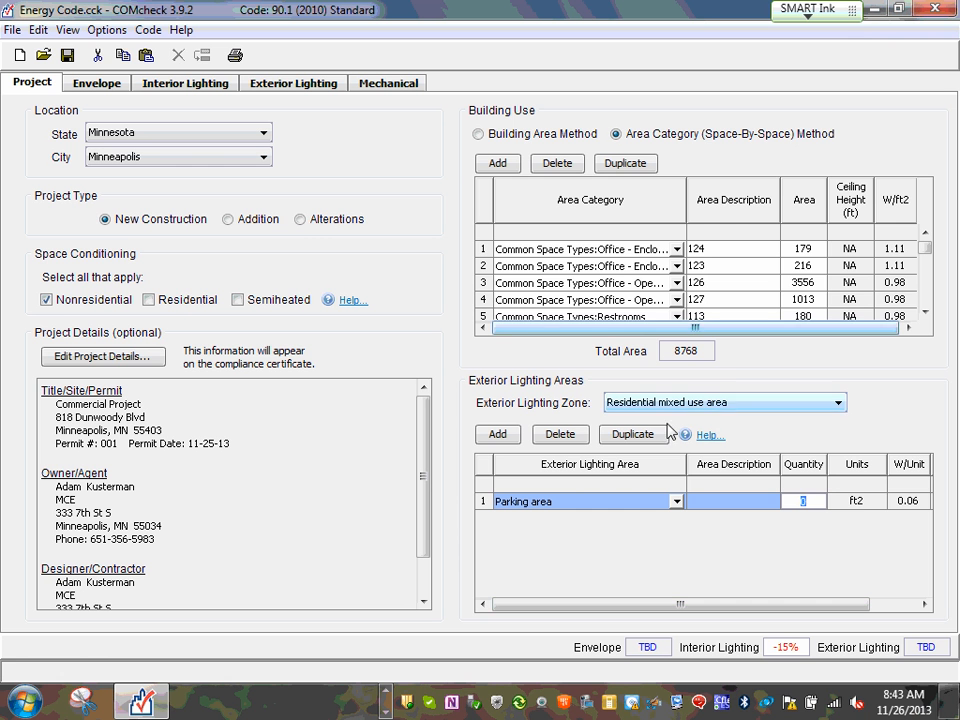
pyautogui.write('1')
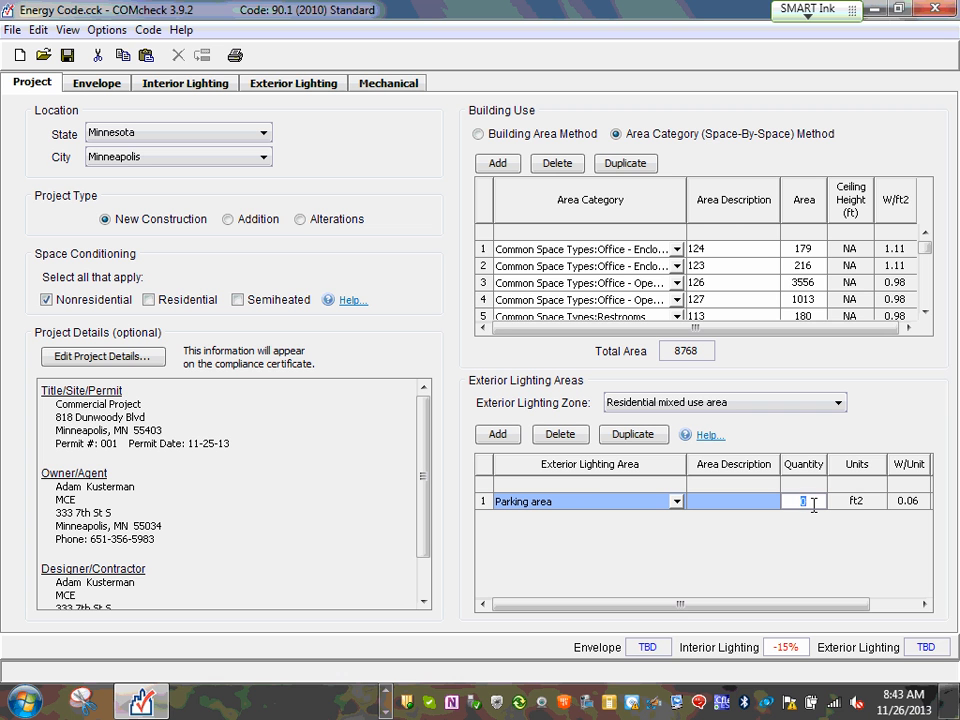
pyautogui.write('7113')
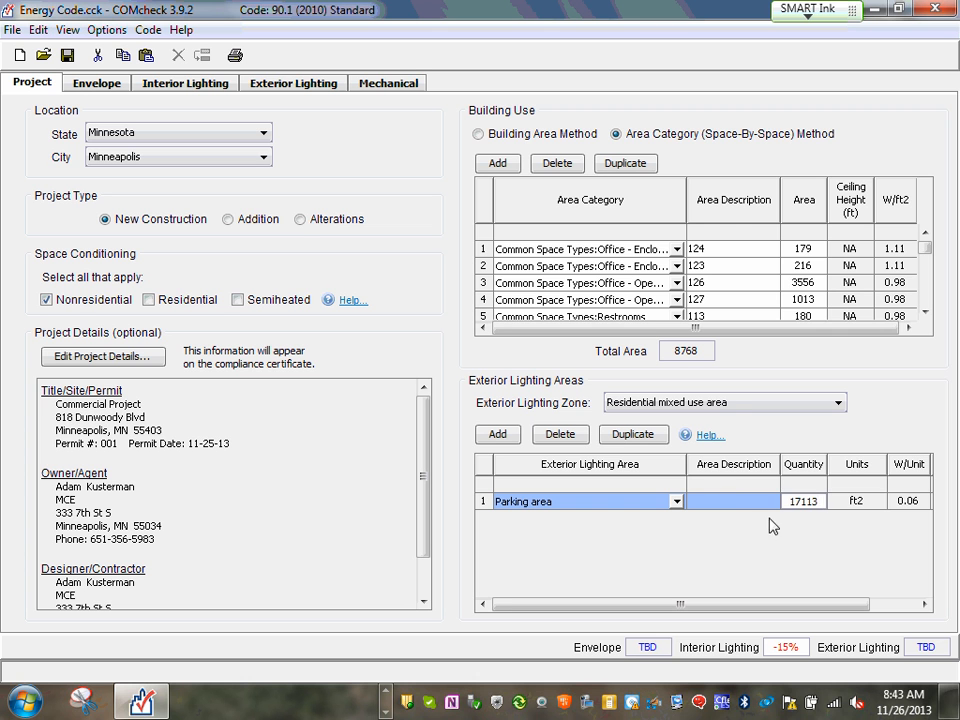
pyautogui.click(736, 497)
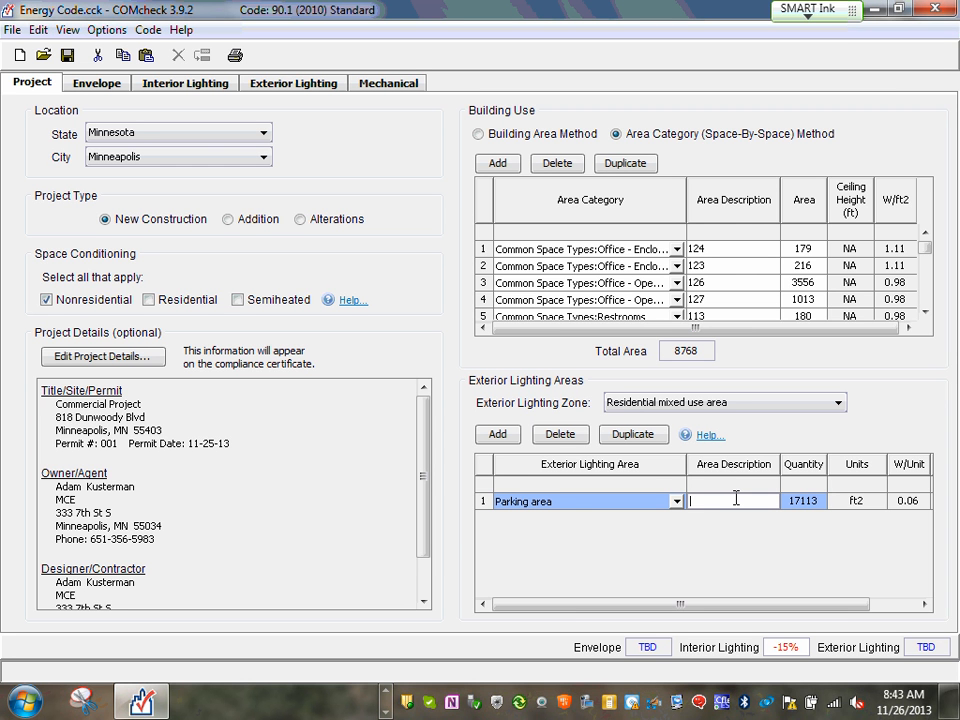
pyautogui.write('Parking Lot')
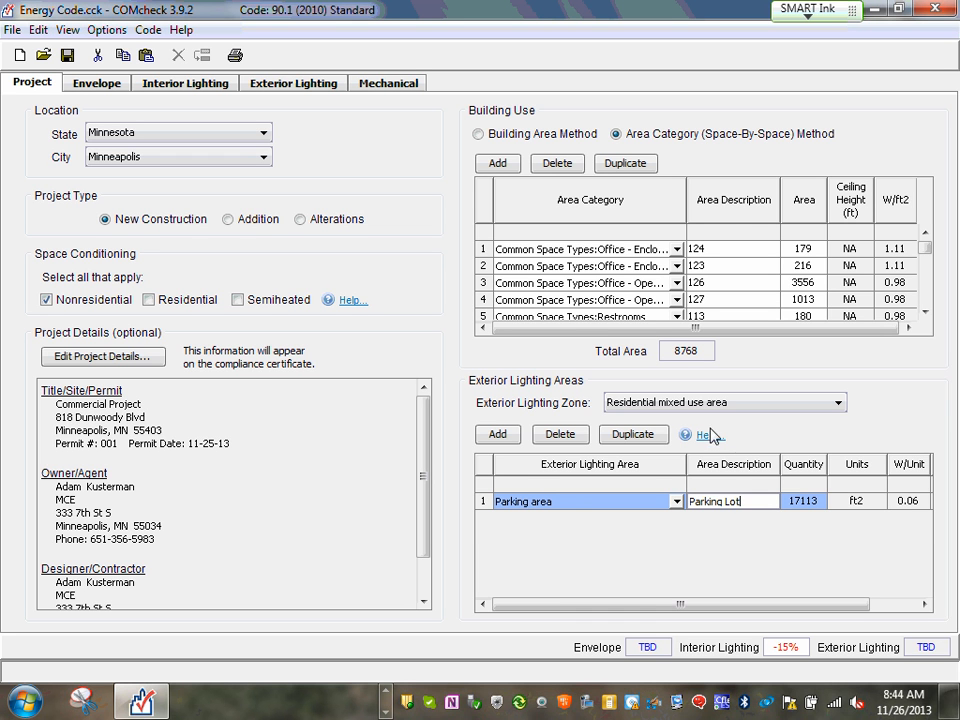
# Add a second exterior lighting area of type Illuminated length of facade wall or surface, described as Perimeter
pyautogui.click(498, 436)
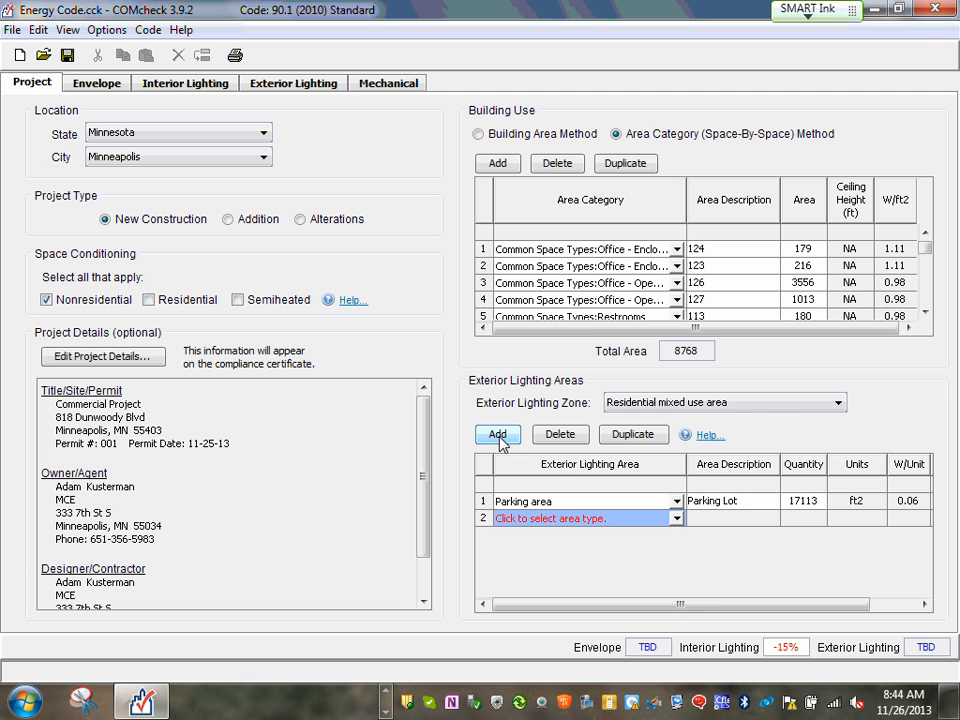
pyautogui.click(677, 518)
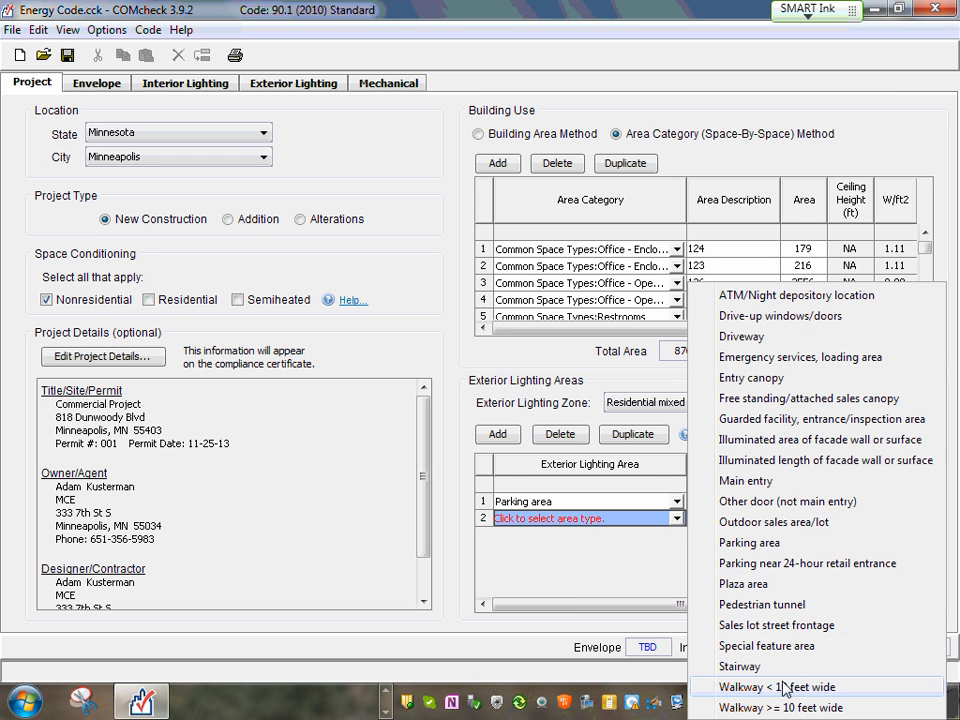
pyautogui.click(826, 461)
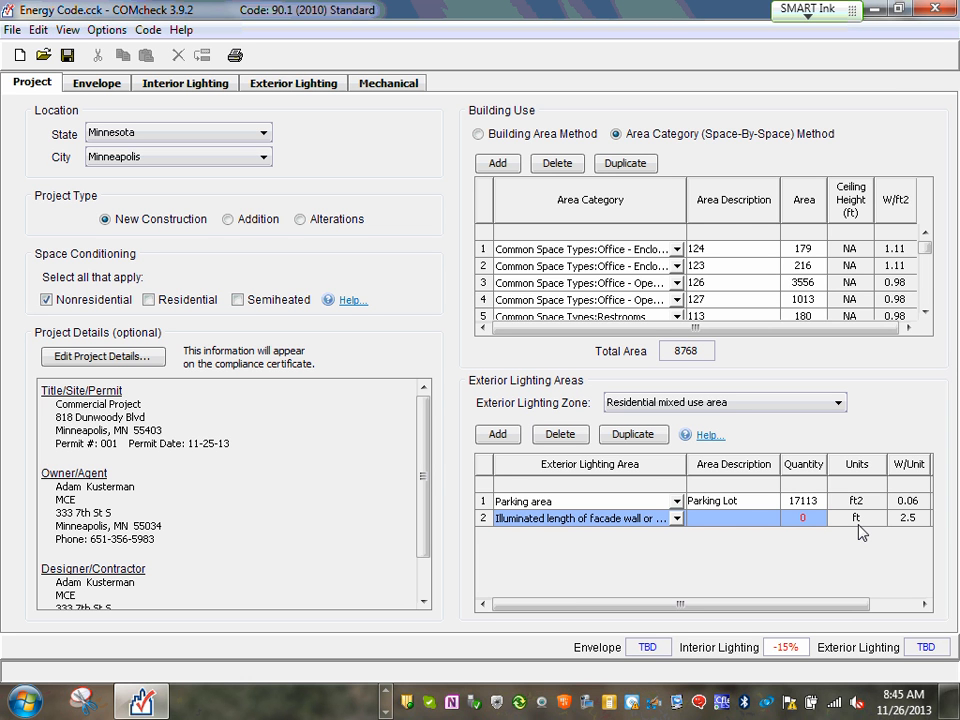
pyautogui.click(721, 518)
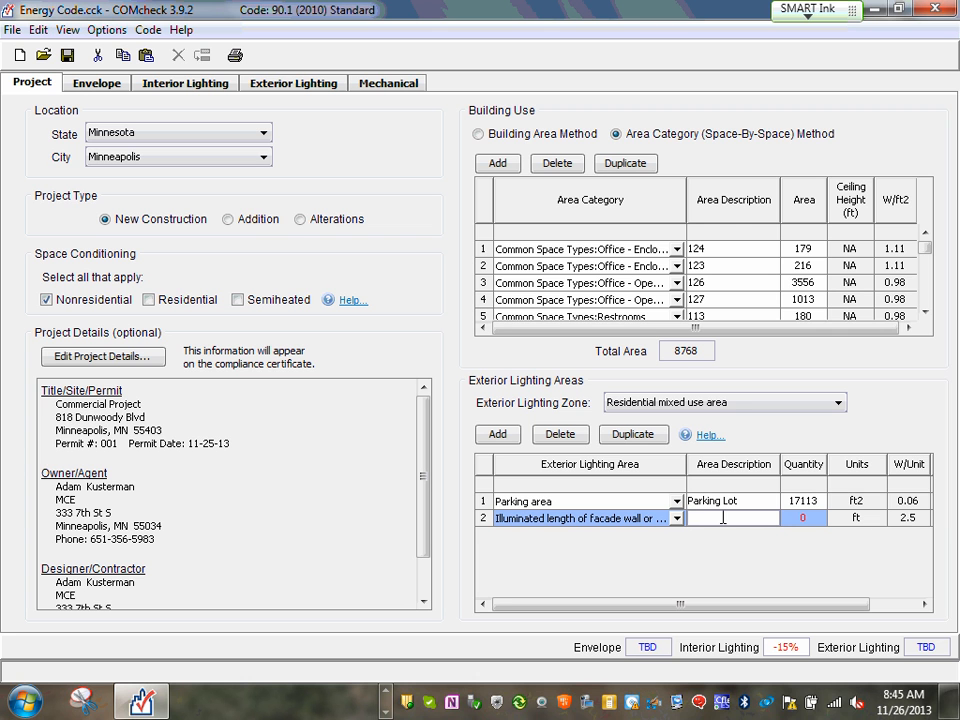
pyautogui.write('Perimeter')
# Restore the COMcheck window down and switch to the AutoCAD site drawing, showing the whole building outline
pyautogui.click(900, 9)
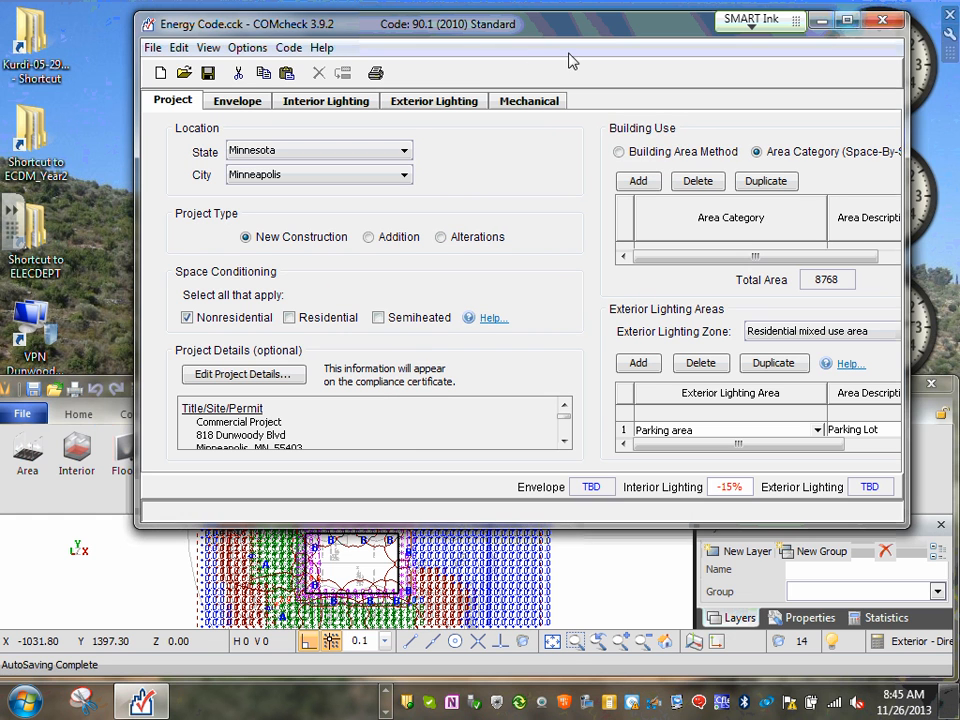
pyautogui.click(387, 693)
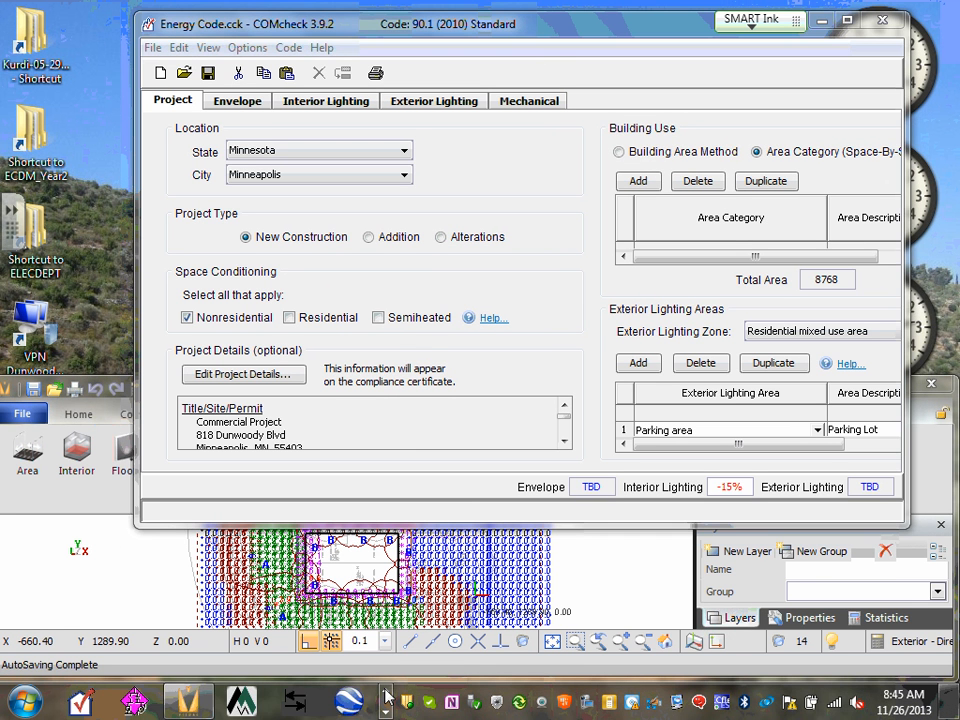
pyautogui.click(387, 693)
pyautogui.click(387, 693)
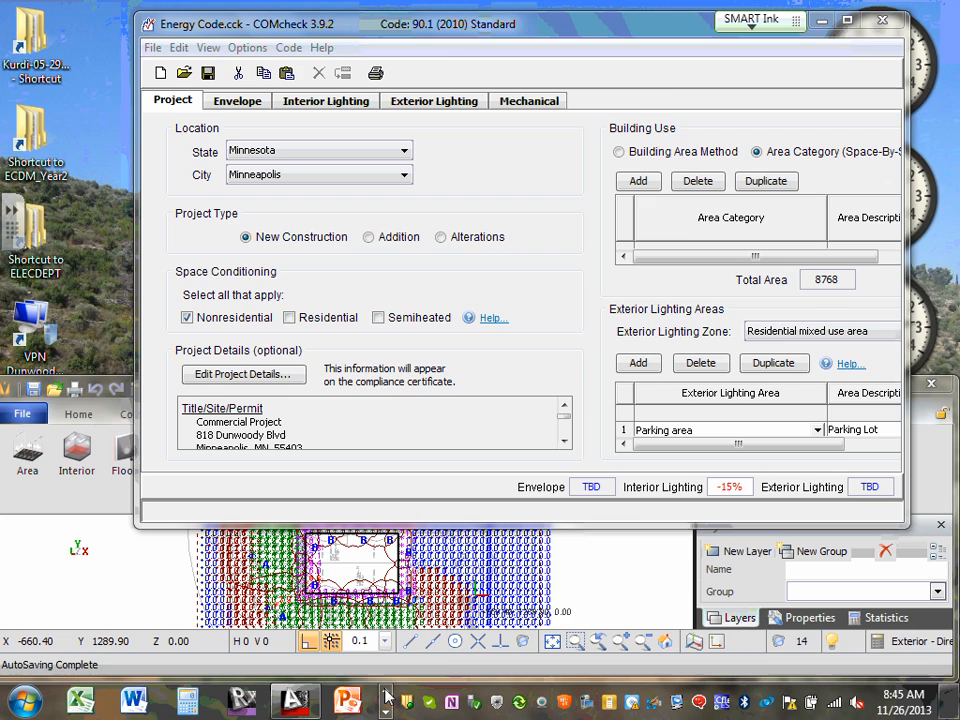
pyautogui.click(295, 700)
pyautogui.scroll(-3, 598, 317)
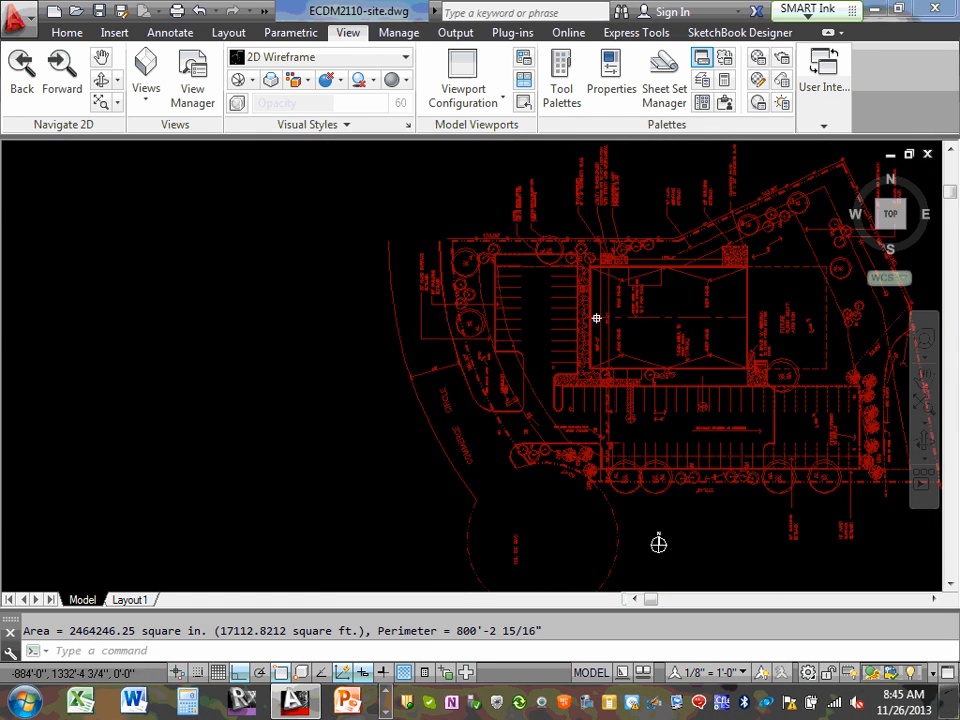
pyautogui.moveTo(624, 317); pyautogui.dragTo(462, 311)
pyautogui.scroll(5, 510, 268)
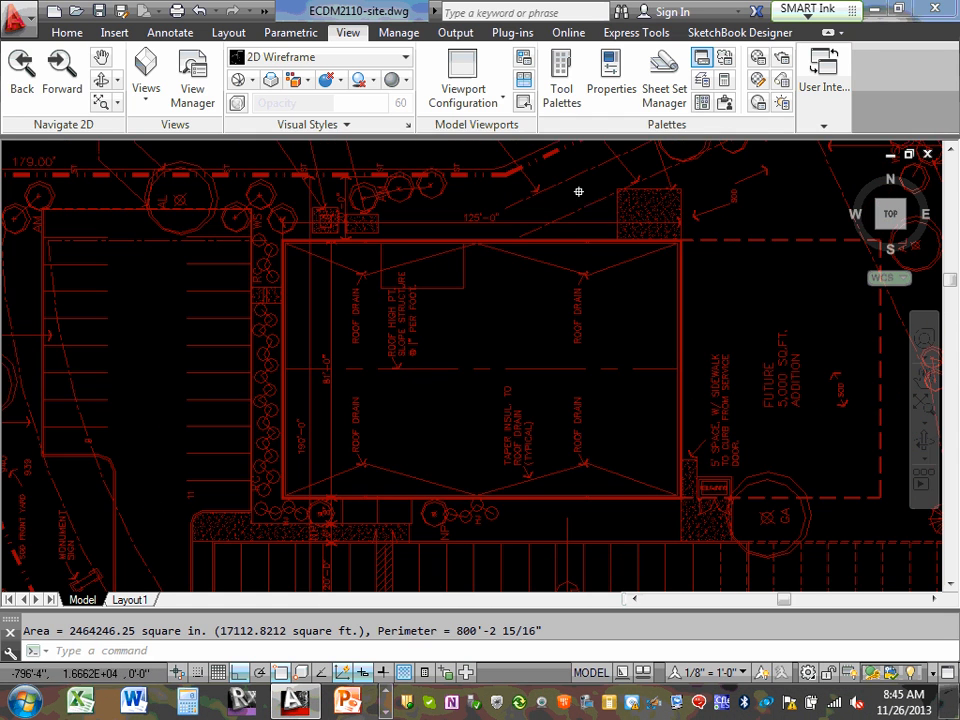
# Measure the distance along the building's north wall from its northwest corner to its northeast corner, with Ortho off
pyautogui.write('dist')
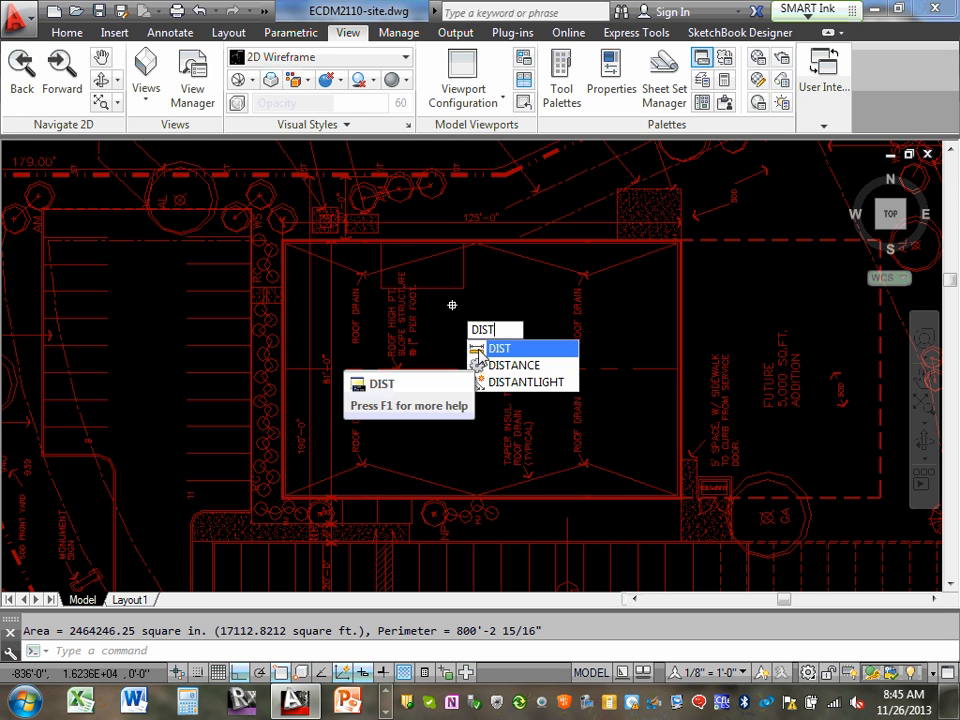
pyautogui.press('Return')
pyautogui.scroll(3, 275, 240)
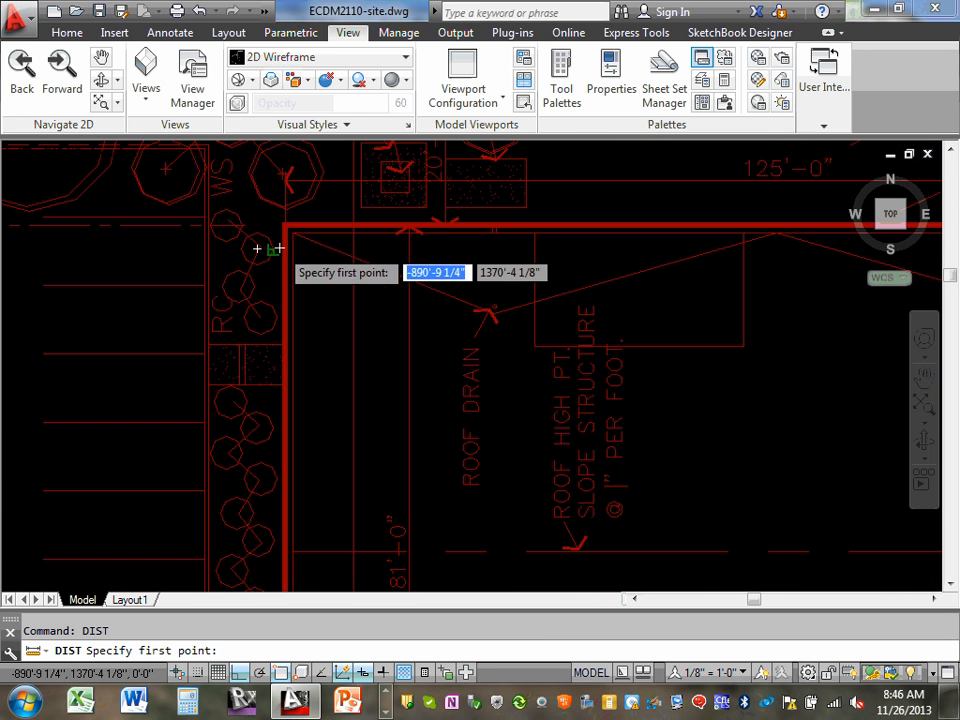
pyautogui.click(284, 225)
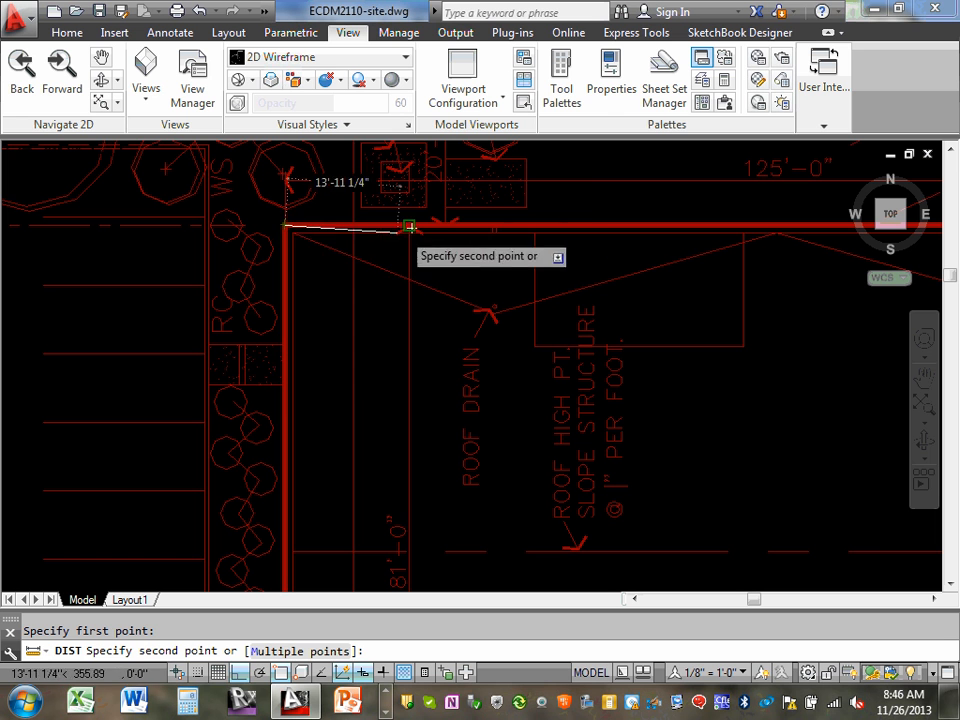
pyautogui.click(240, 674)
pyautogui.scroll(-5, 465, 468)
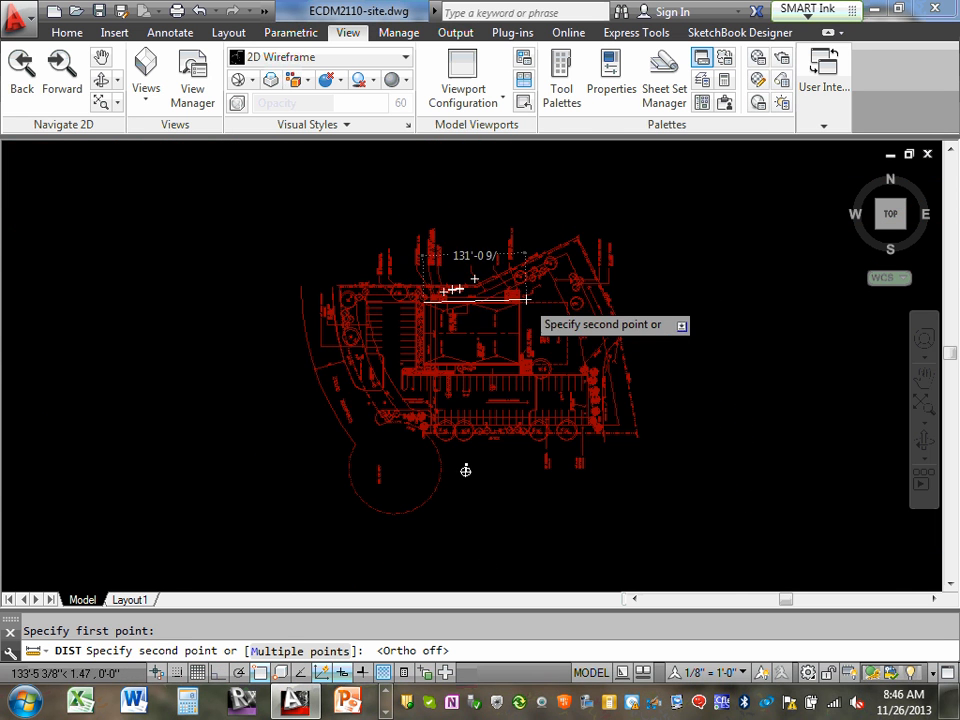
pyautogui.scroll(5, 525, 298)
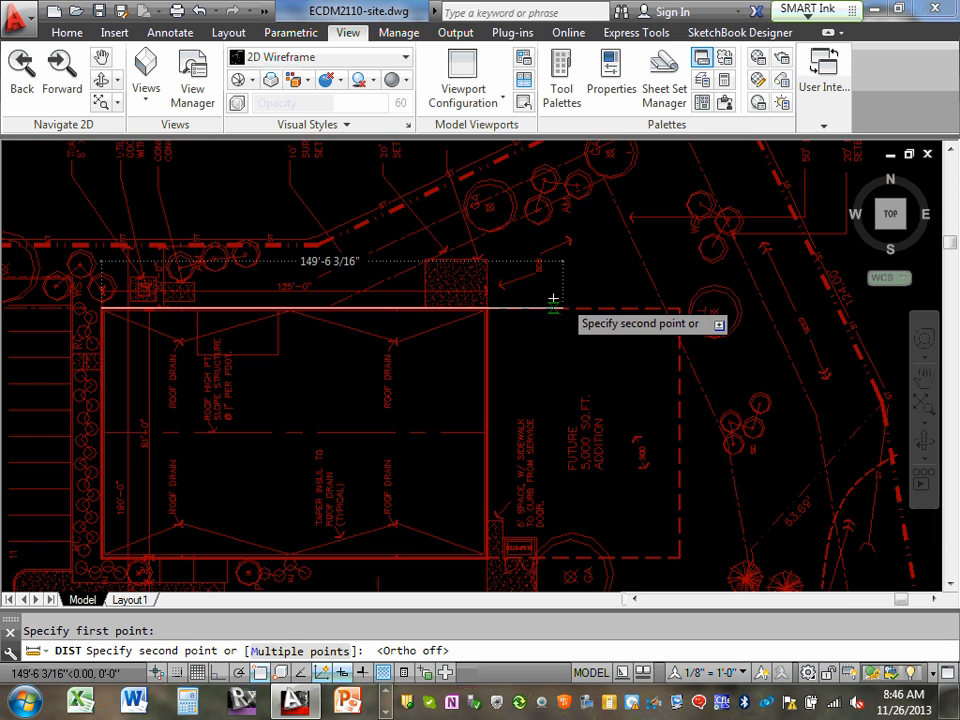
pyautogui.click(483, 311)
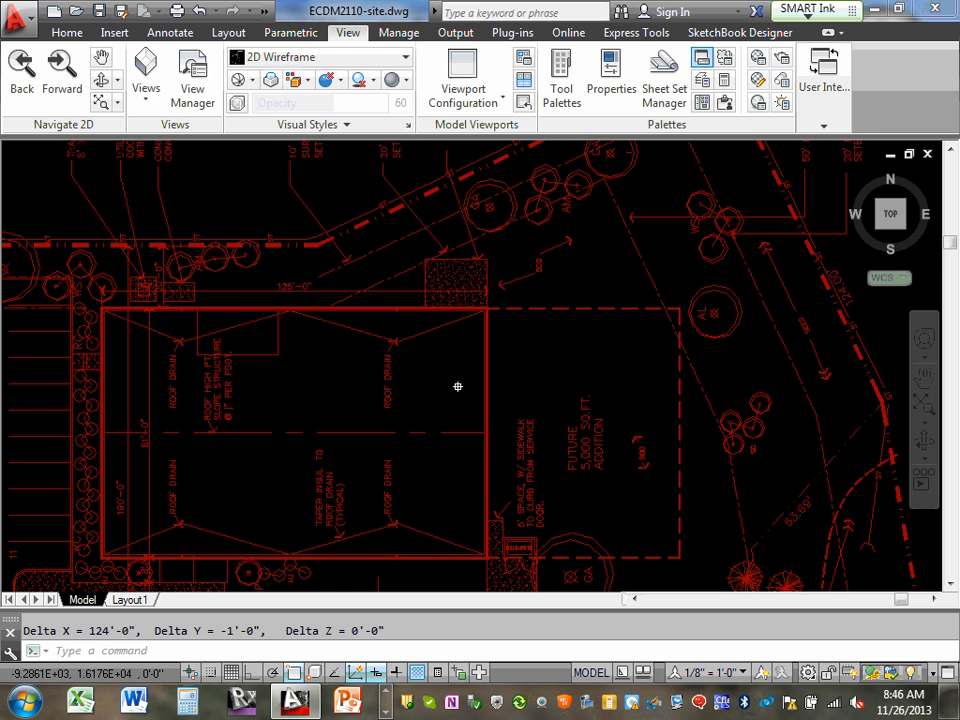
# Measure the building outline's area and perimeter with AREA and Ortho on, picking its four corners clockwise from the northwest corner
pyautogui.moveTo(457, 386); pyautogui.dragTo(538, 326)
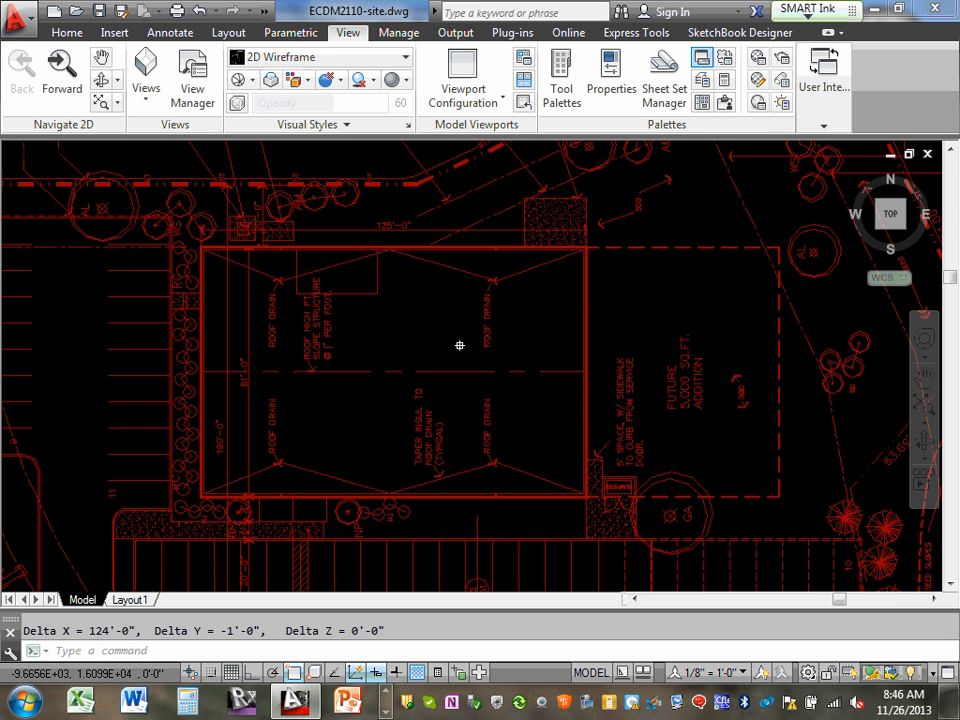
pyautogui.write('area')
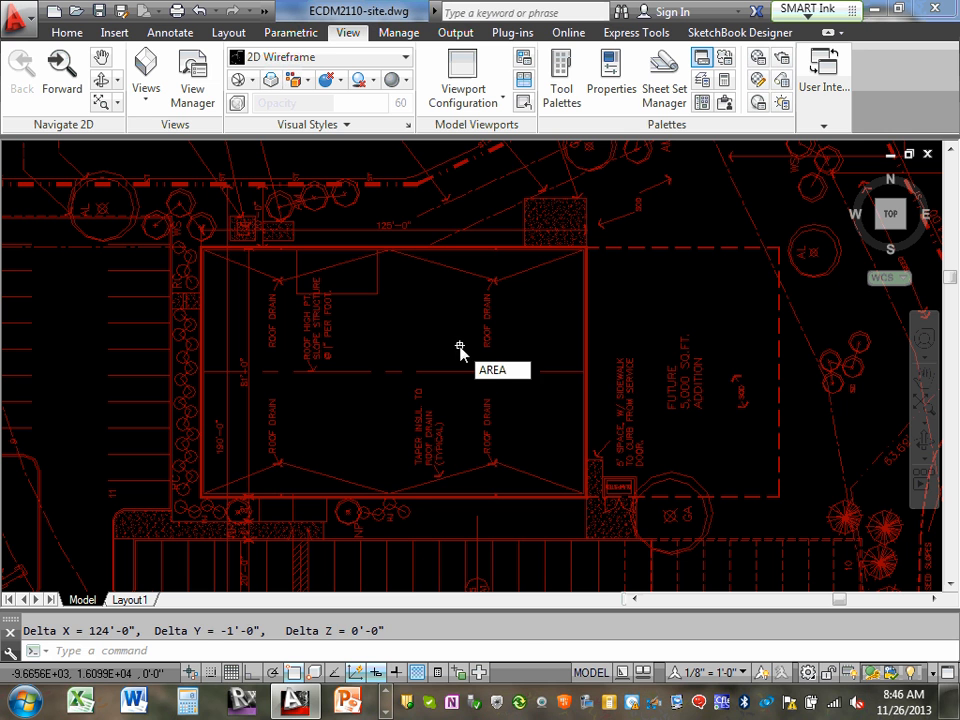
pyautogui.press('Return')
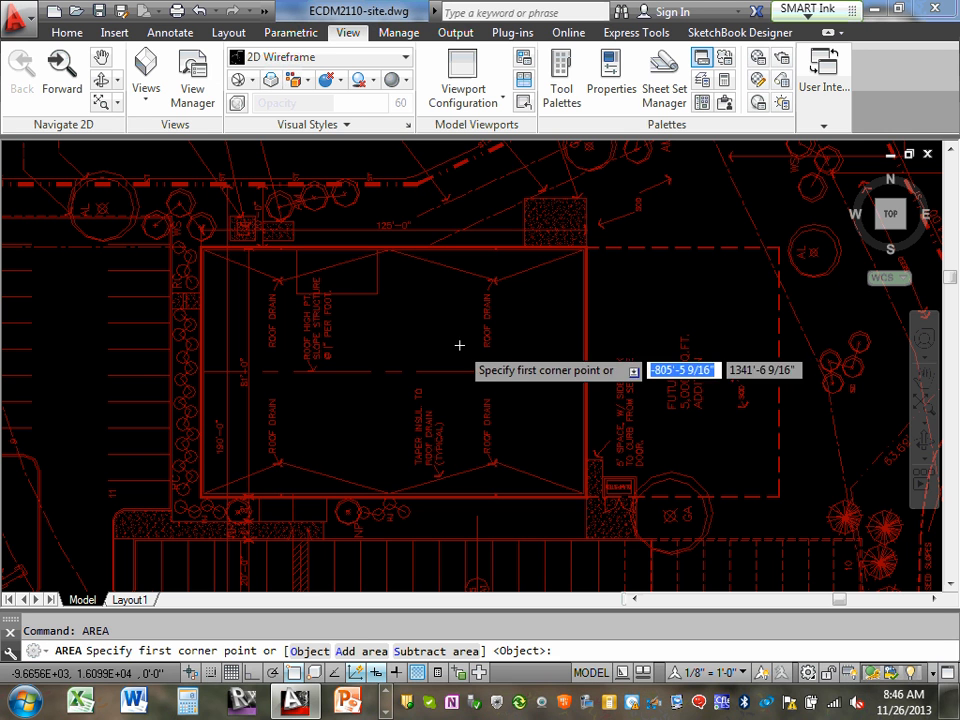
pyautogui.click(202, 246)
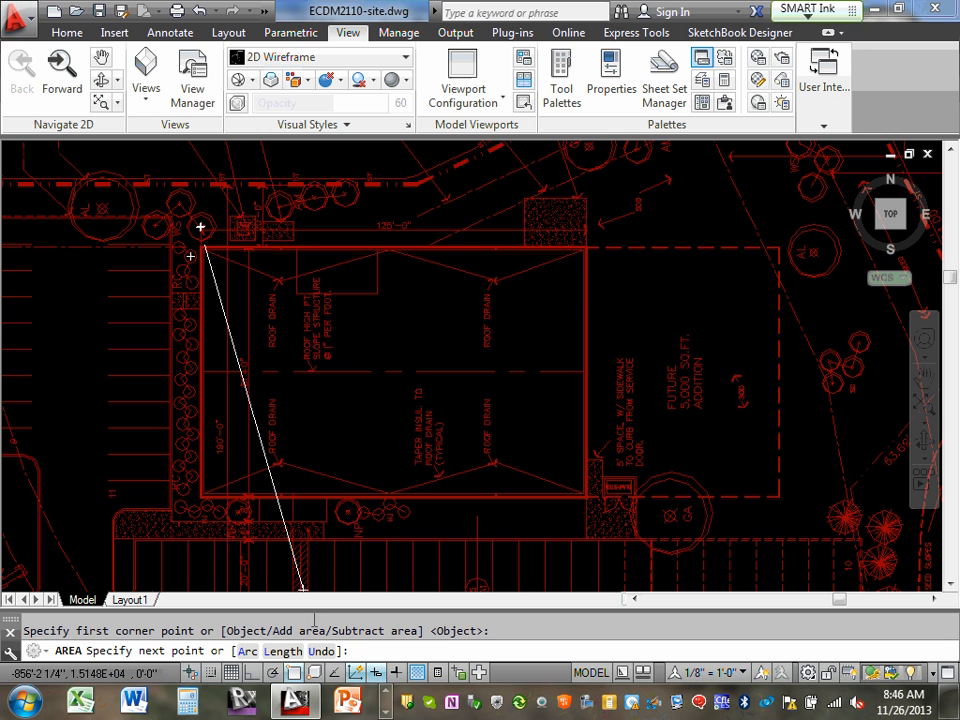
pyautogui.press('F8')
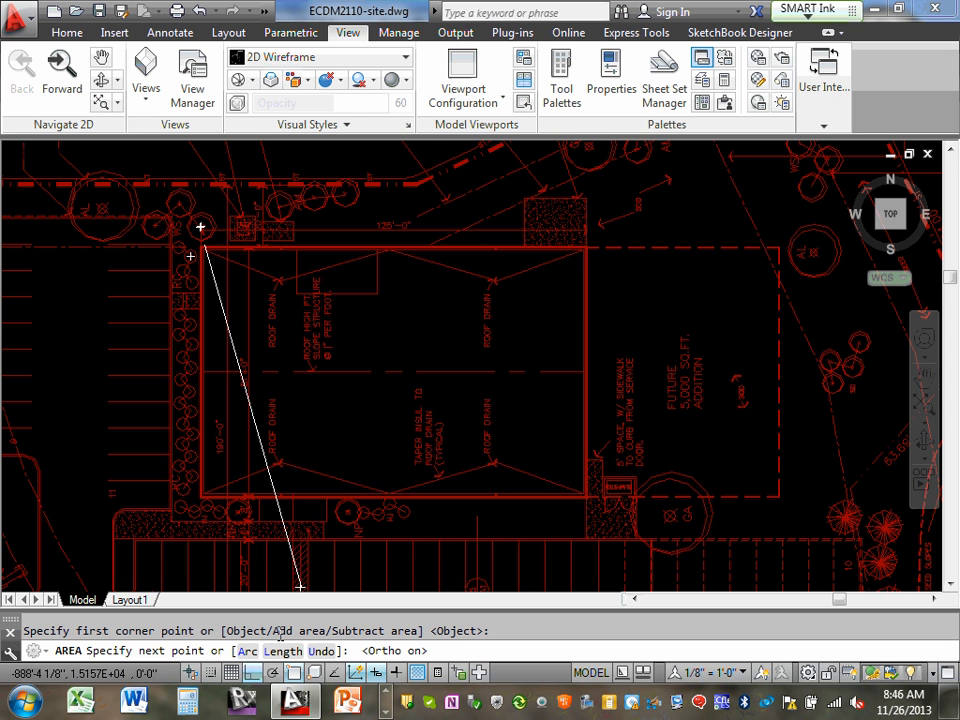
pyautogui.click(584, 247)
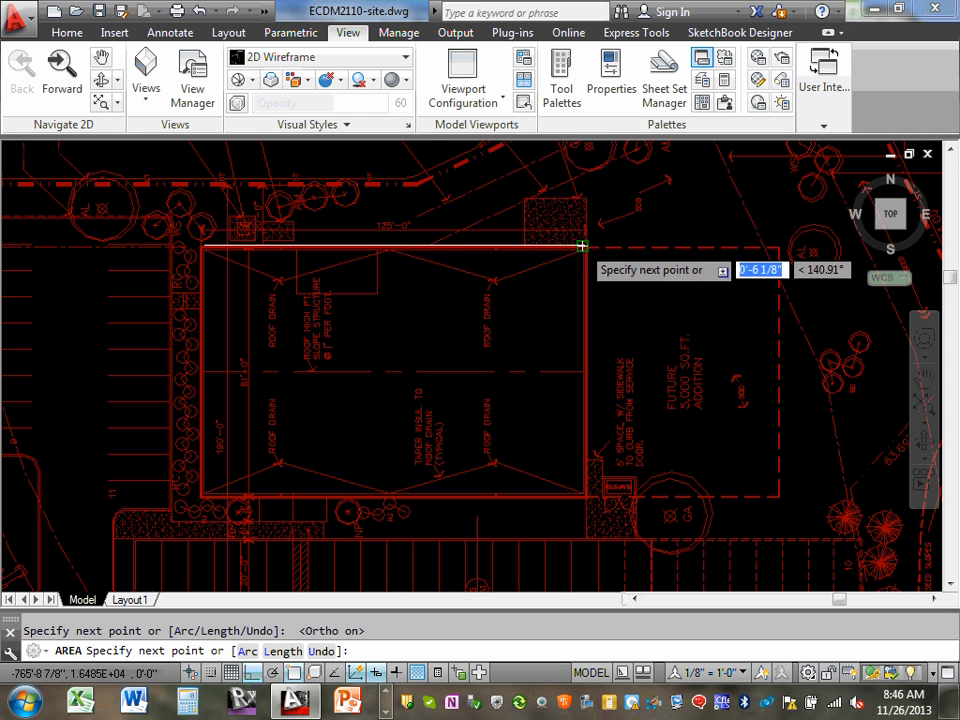
pyautogui.click(589, 498)
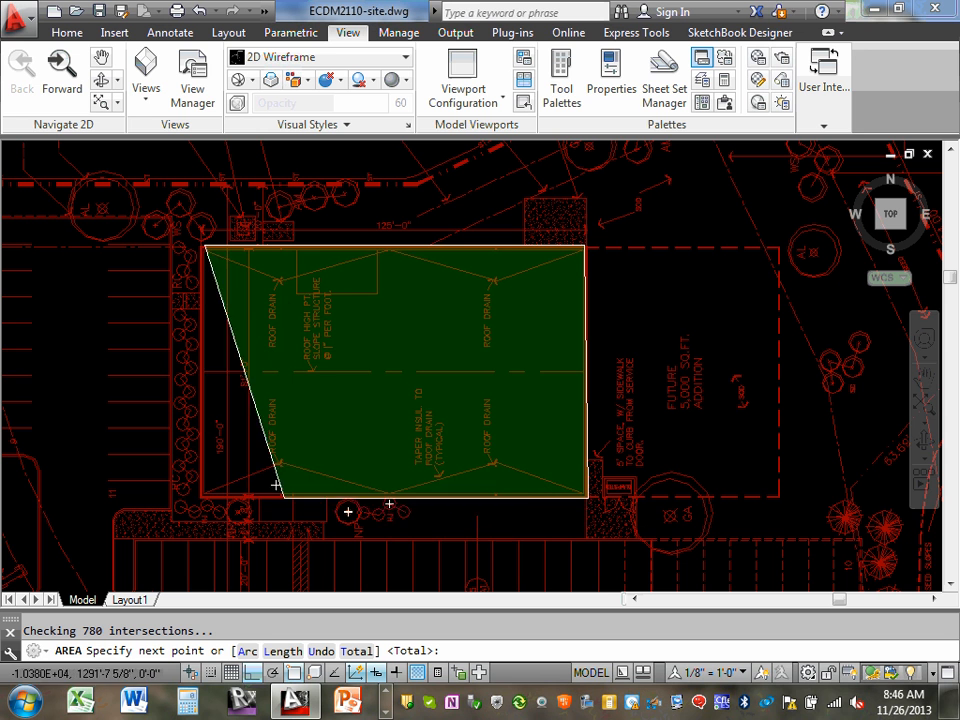
pyautogui.click(191, 478)
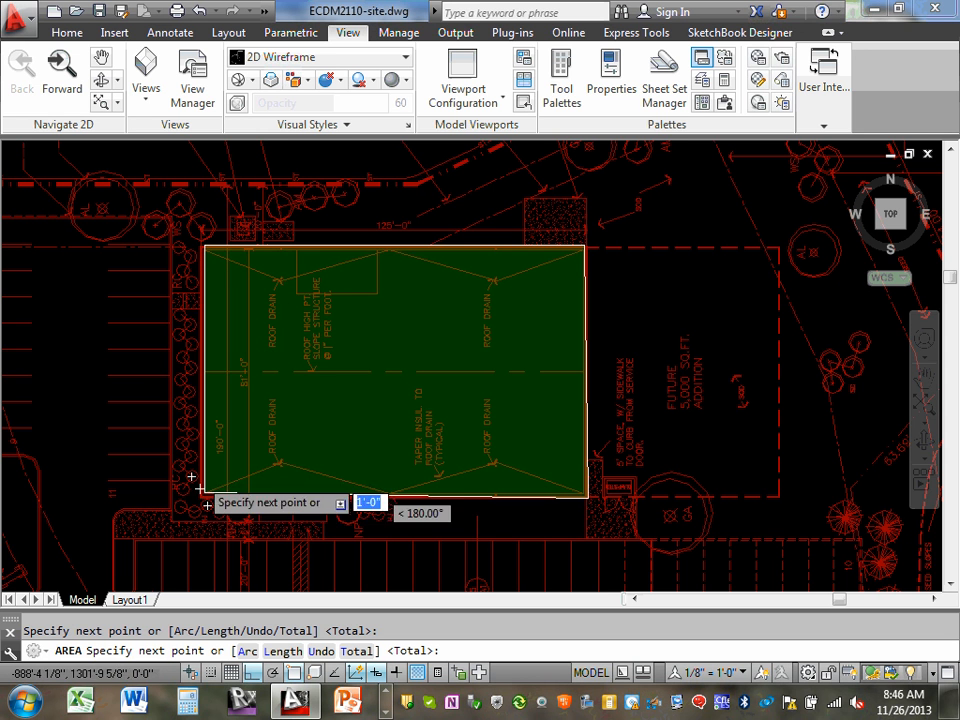
pyautogui.rightClick(200, 247)
pyautogui.click(238, 259)
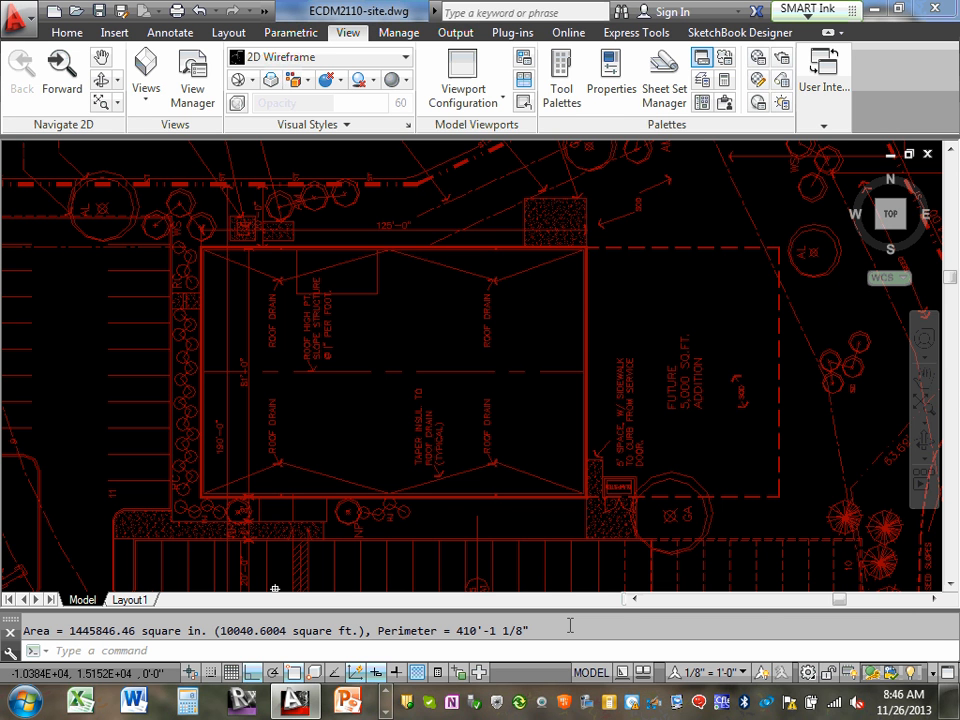
# Switch back to COMcheck and set the quantity of the Perimeter exterior lighting area to 410 ft
pyautogui.click(901, 10)
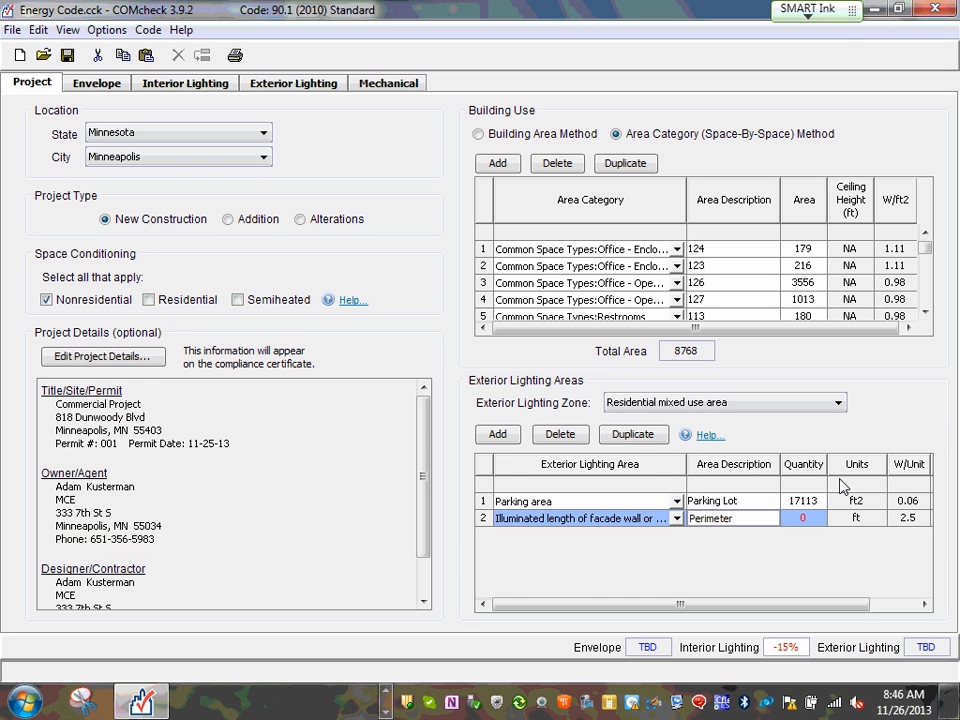
pyautogui.click(810, 517)
pyautogui.press('BackSpace')
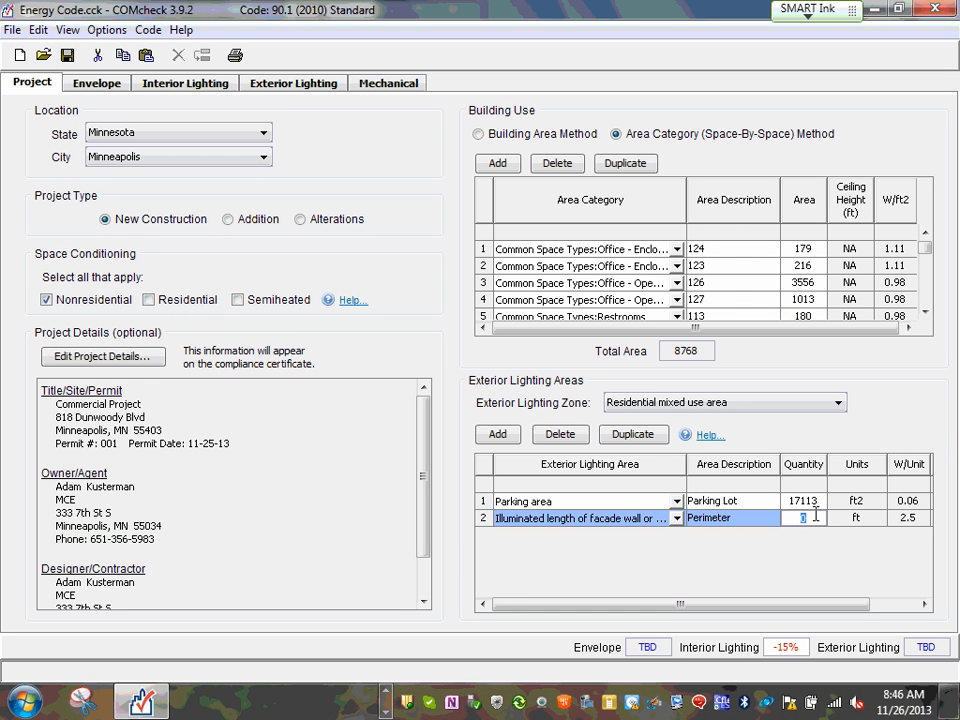
pyautogui.write('410')
pyautogui.click(787, 578)
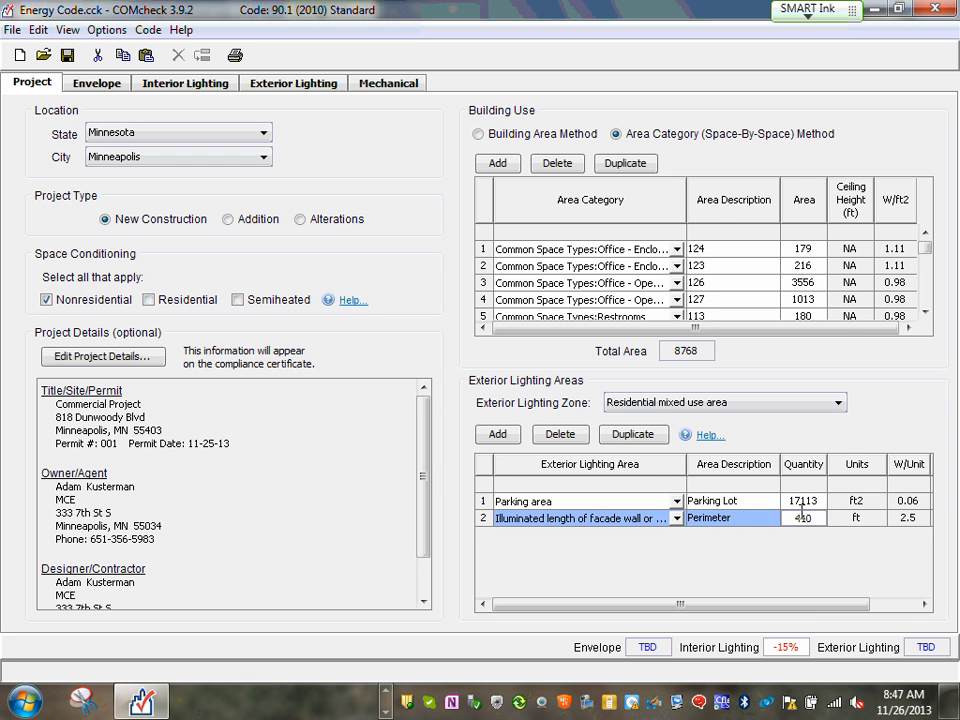
pyautogui.click(748, 517)
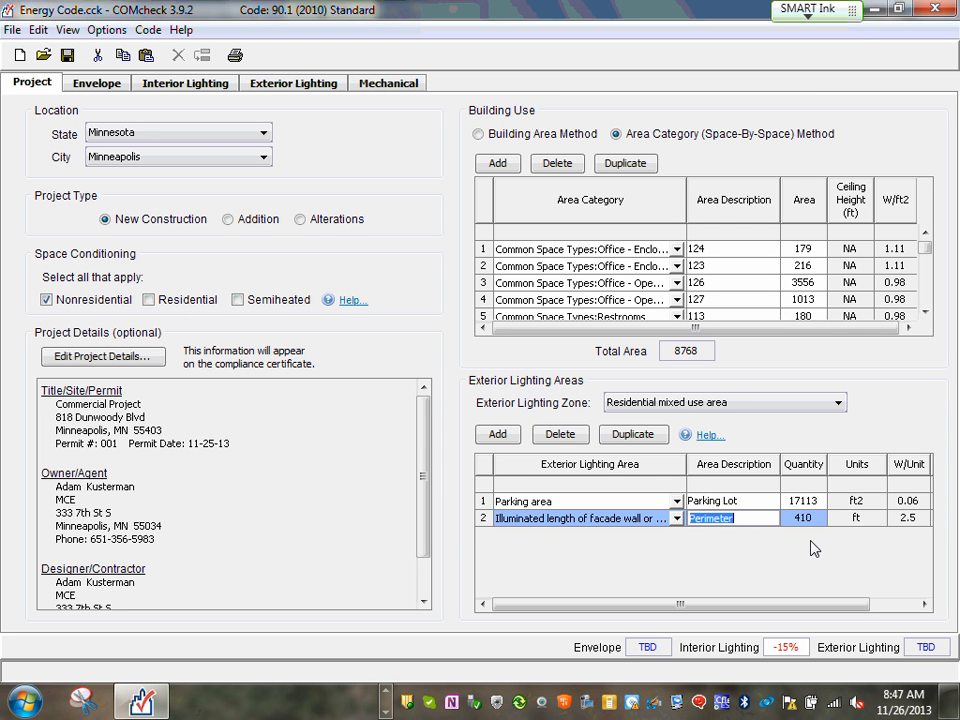
pyautogui.click(677, 519)
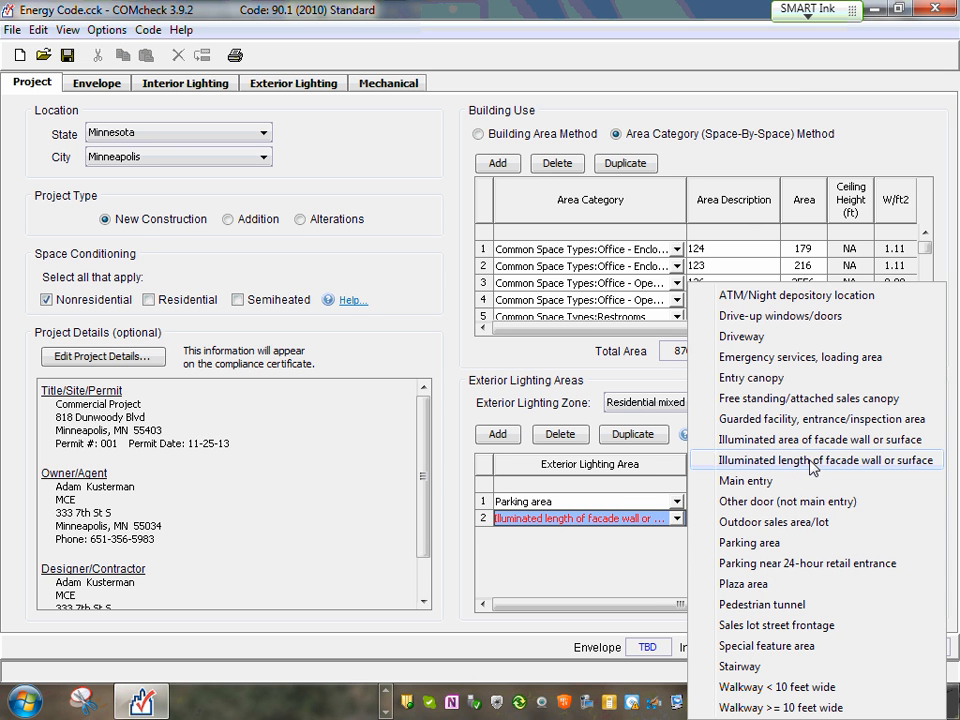
pyautogui.click(542, 590)
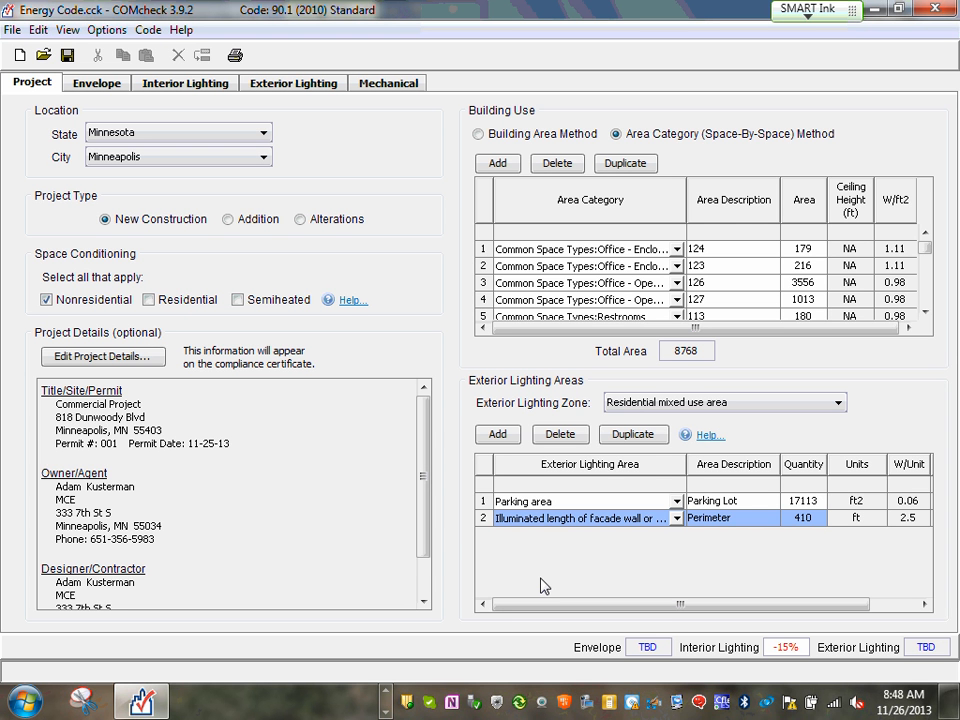
# Add a third exterior lighting area of type Entry canopy, described as Canopy, and open its quantity for editing
pyautogui.click(502, 437)
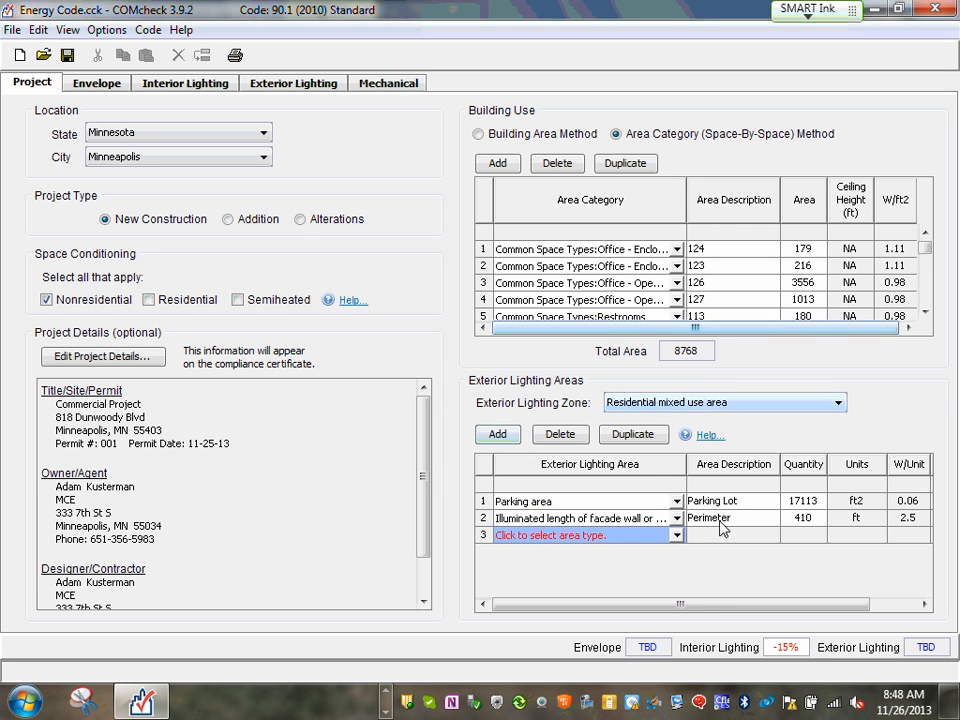
pyautogui.click(676, 535)
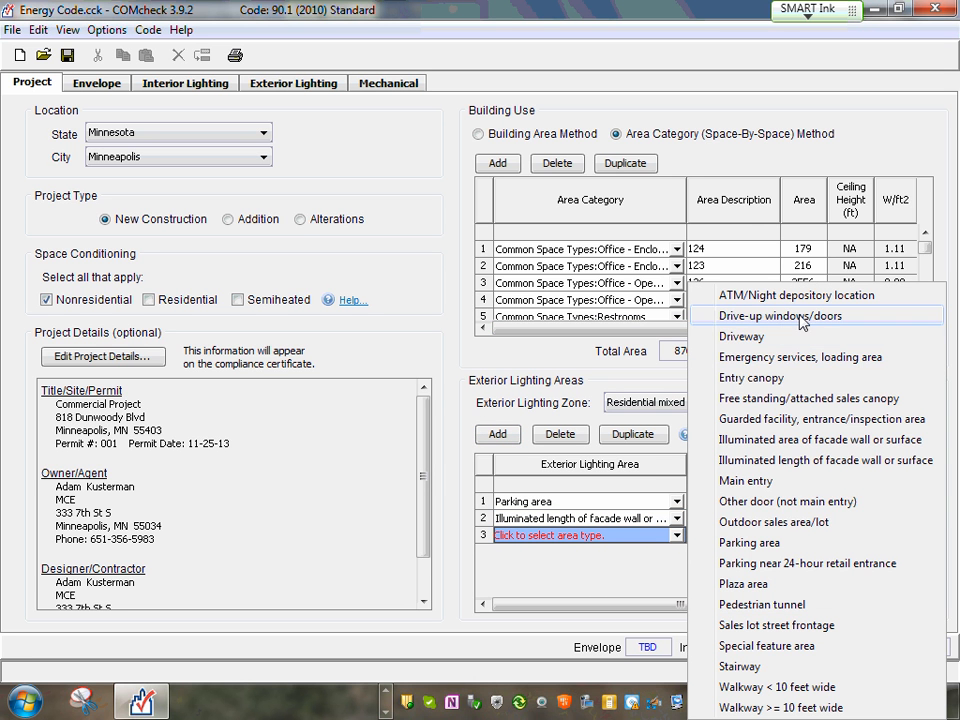
pyautogui.click(776, 385)
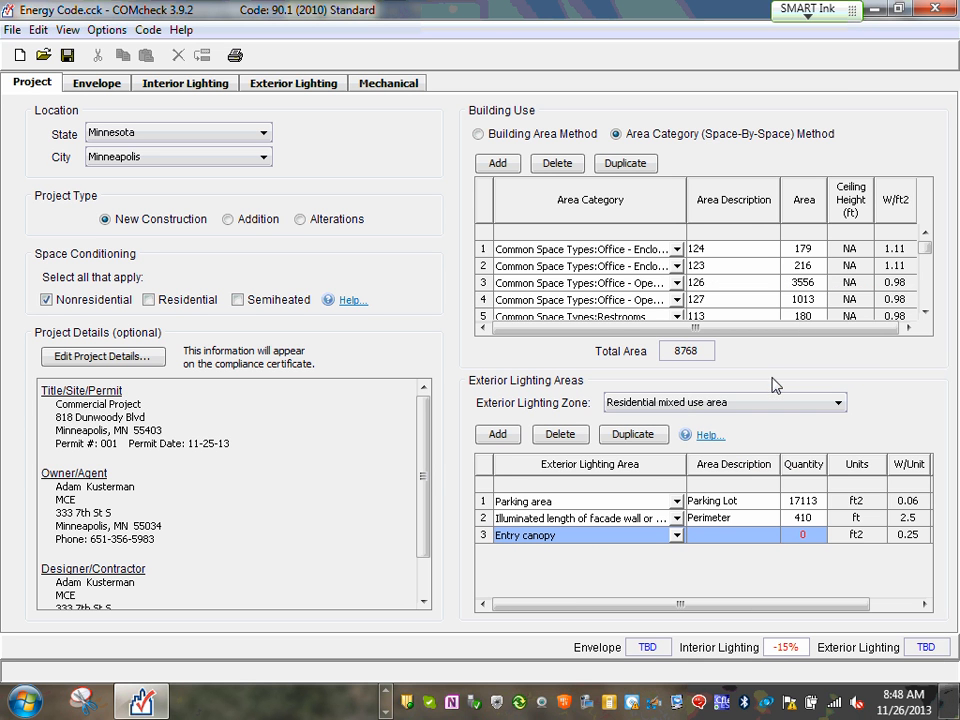
pyautogui.click(738, 535)
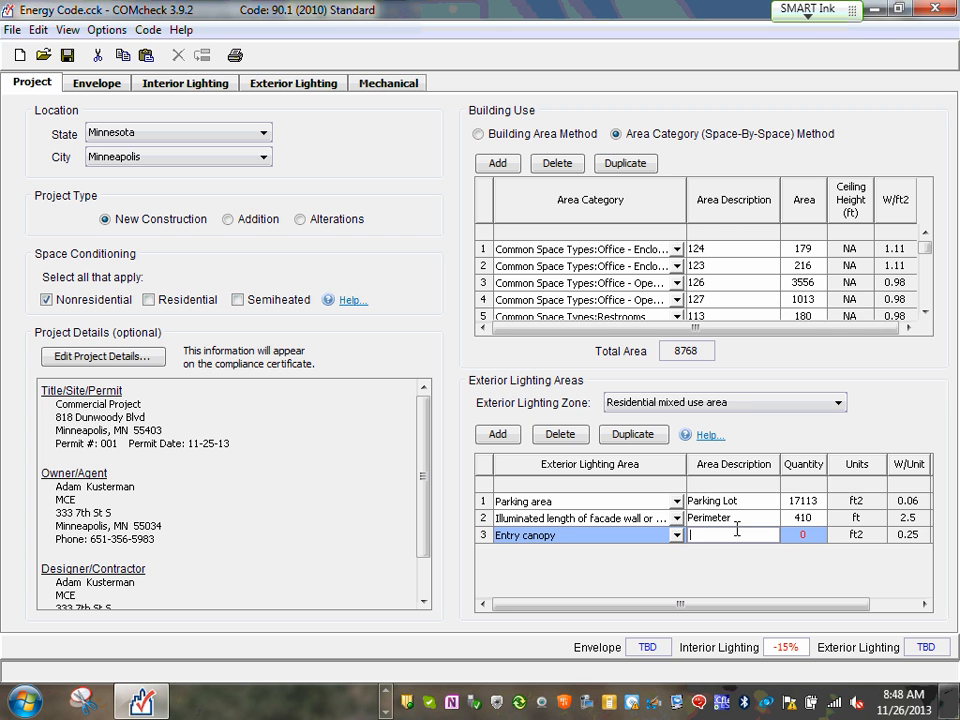
pyautogui.write('Cano')
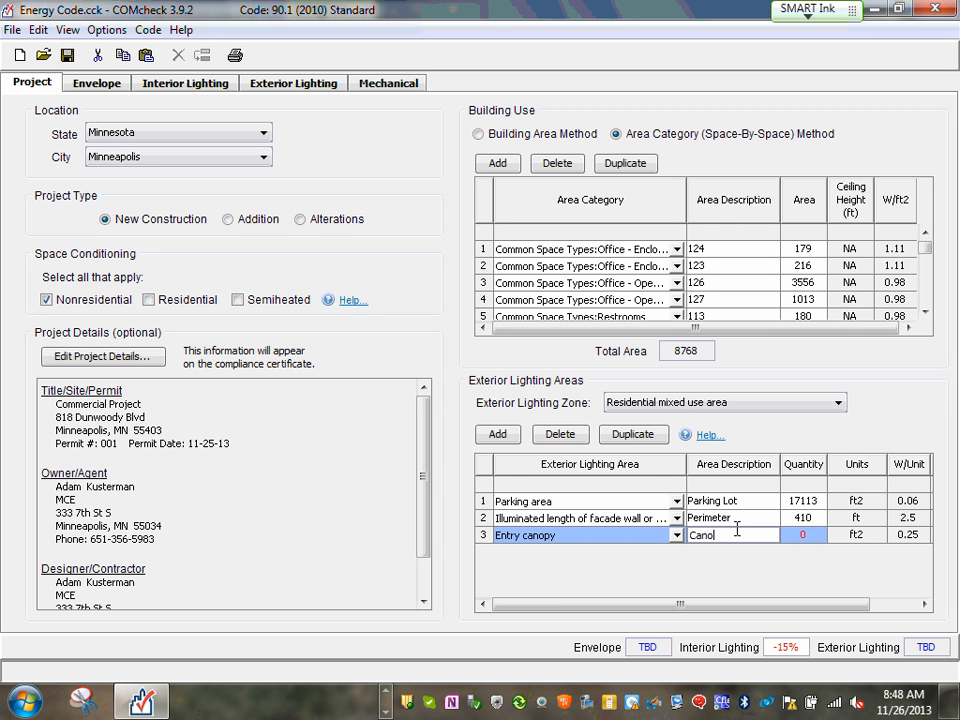
pyautogui.write('lpy')
pyautogui.click(816, 540)
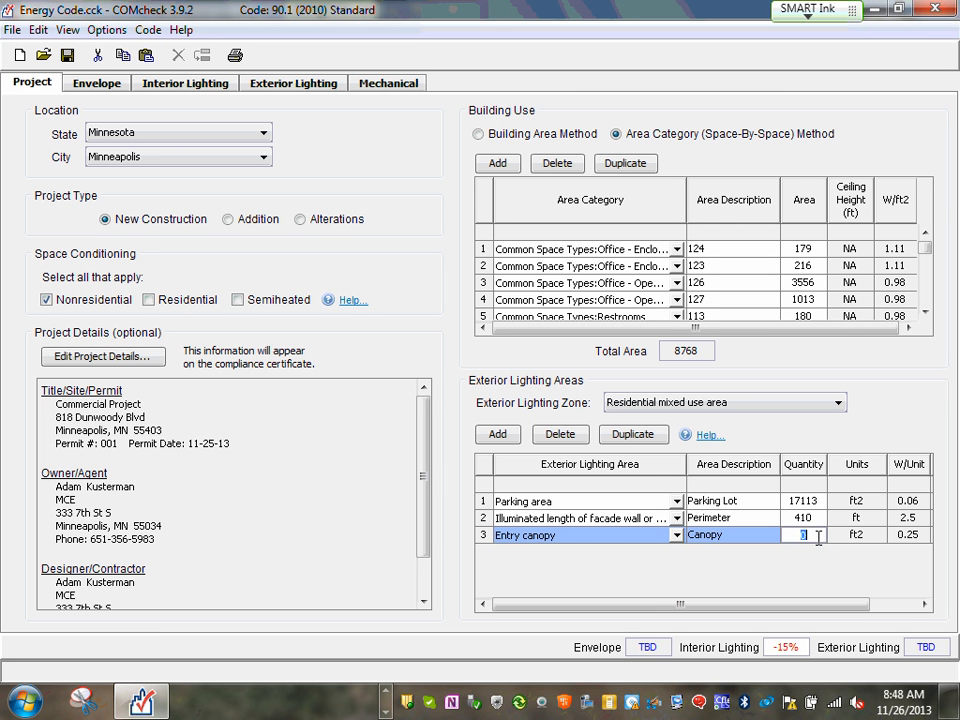
# Restore the COMcheck window down, switch to the AutoCAD site drawing and maximize it
pyautogui.click(898, 10)
pyautogui.click(68, 41)
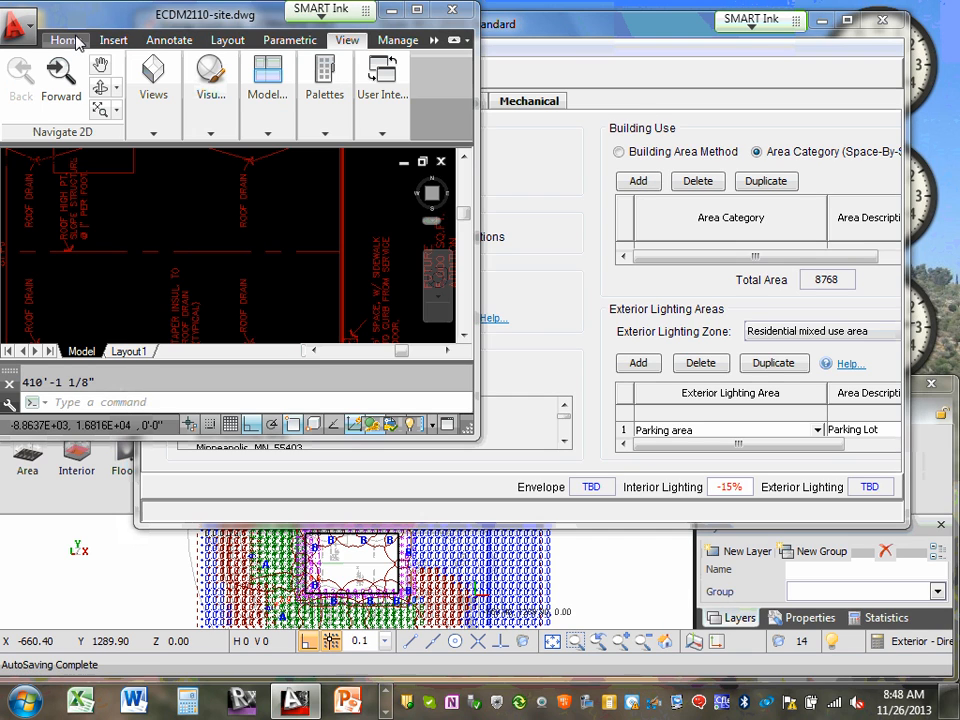
pyautogui.click(417, 10)
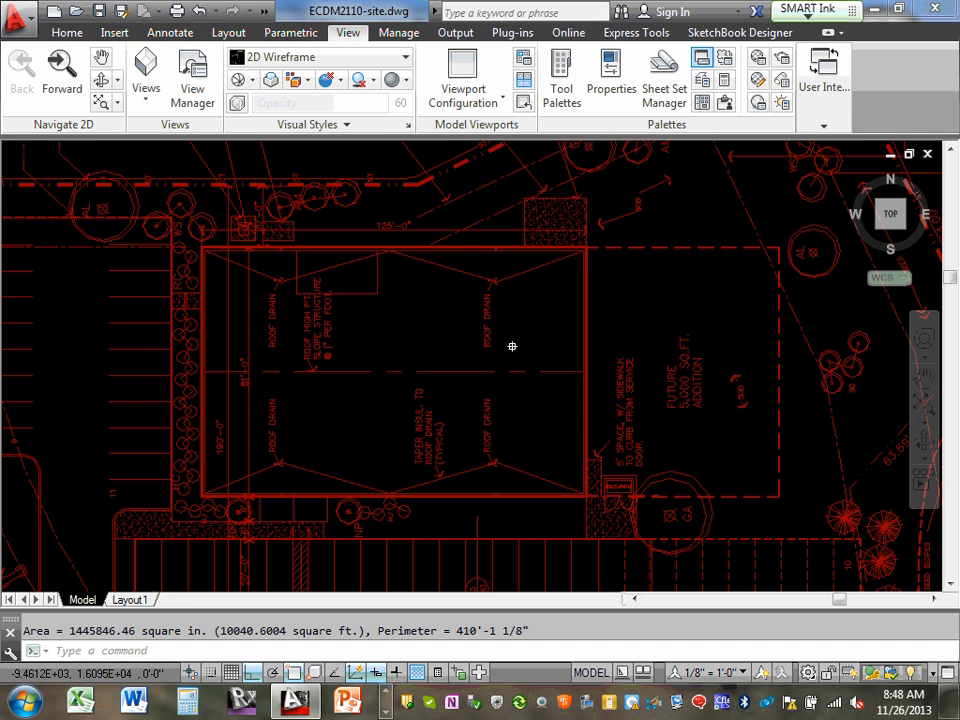
# Measure the area of the entry canopy along the building's south wall with AREA, picking its four corners clockwise from the northwest corner
pyautogui.scroll(-2, 446, 519)
pyautogui.moveTo(446, 519); pyautogui.dragTo(510, 411)
pyautogui.scroll(2, 510, 410)
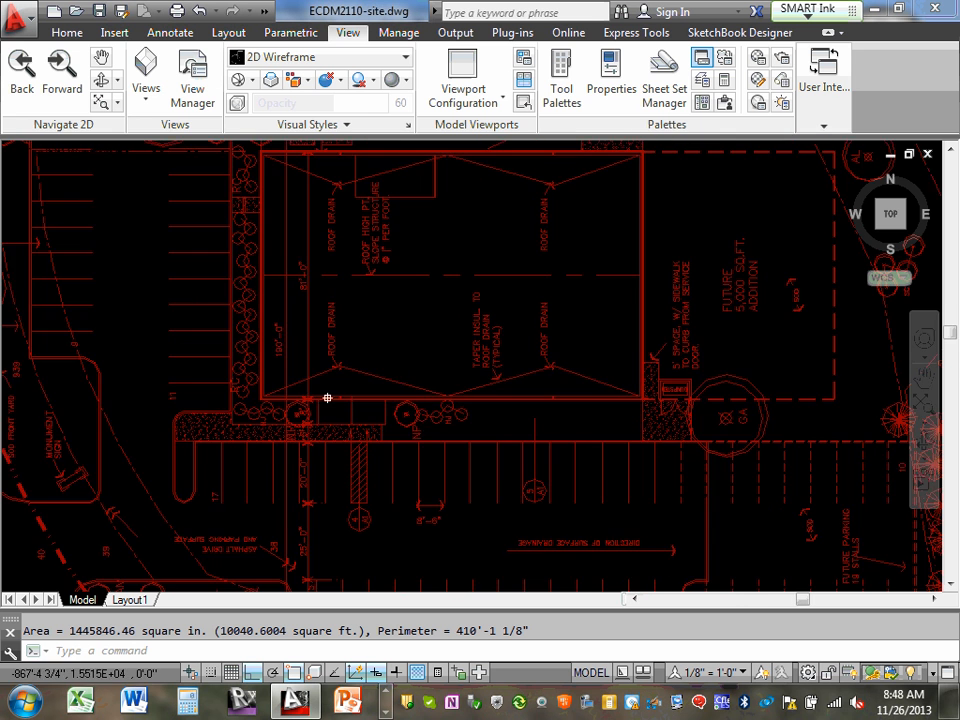
pyautogui.scroll(4, 327, 398)
pyautogui.scroll(-1, 366, 385)
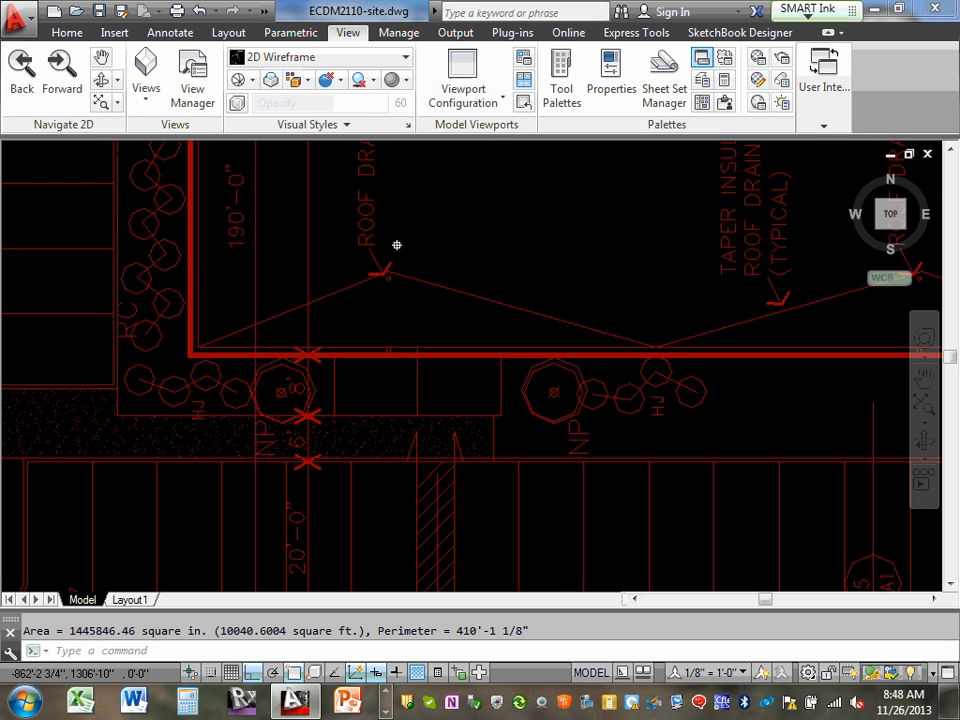
pyautogui.write('area')
pyautogui.press('Return')
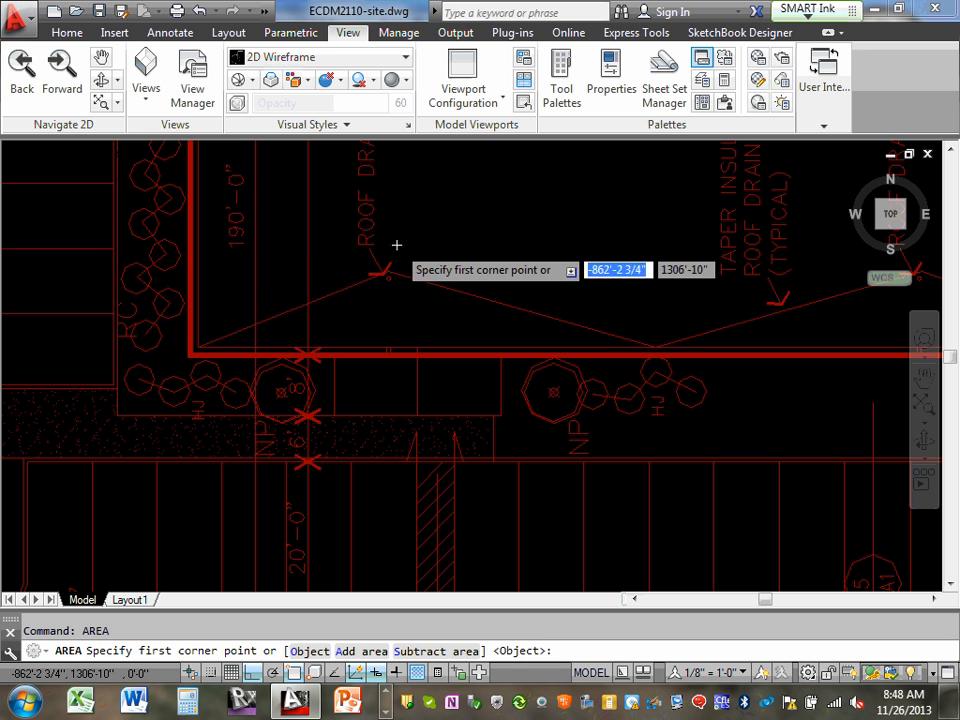
pyautogui.click(334, 354)
pyautogui.click(500, 354)
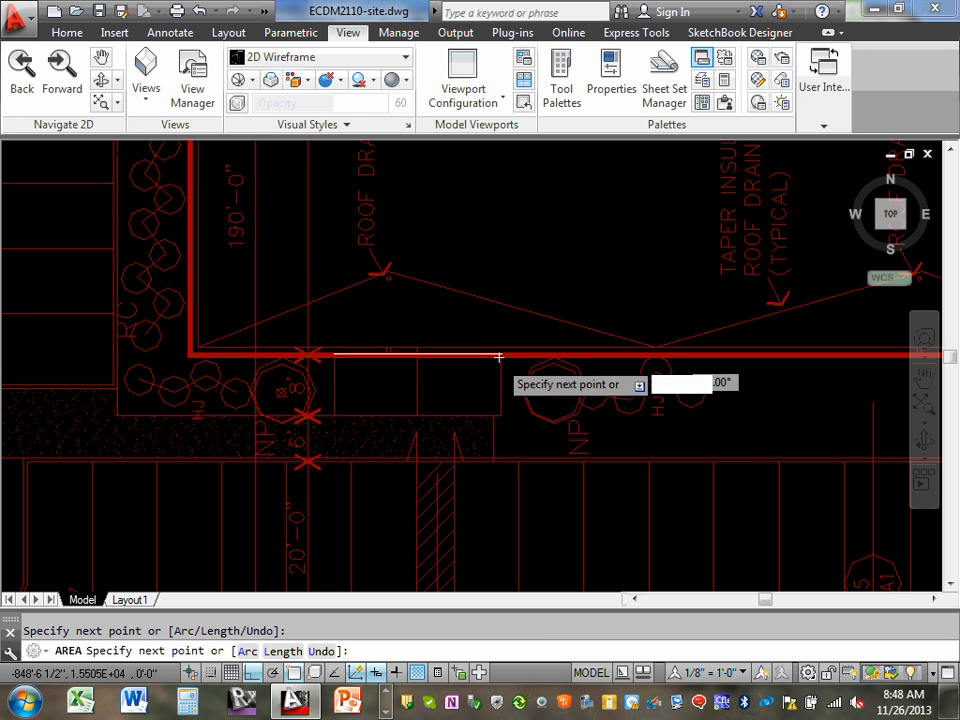
pyautogui.click(500, 414)
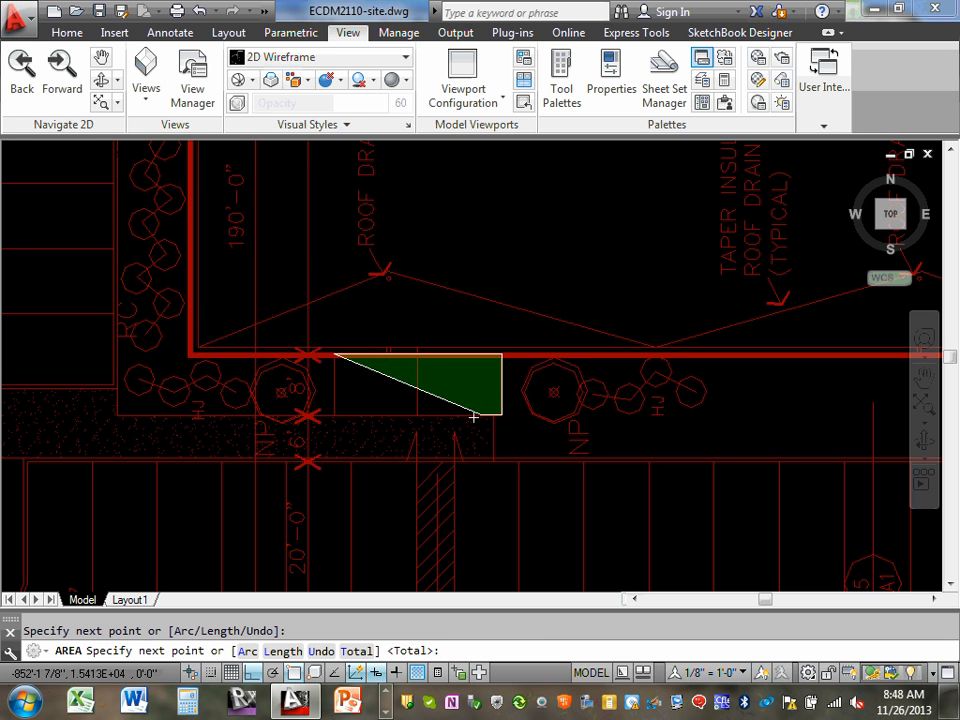
pyautogui.click(334, 414)
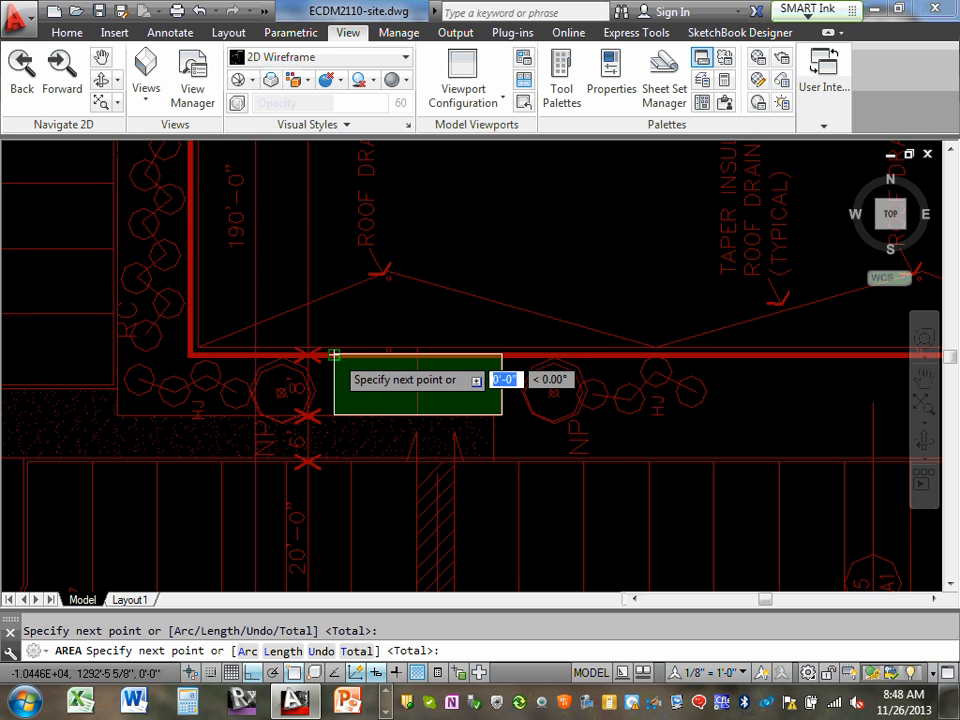
pyautogui.rightClick(334, 354)
pyautogui.click(372, 369)
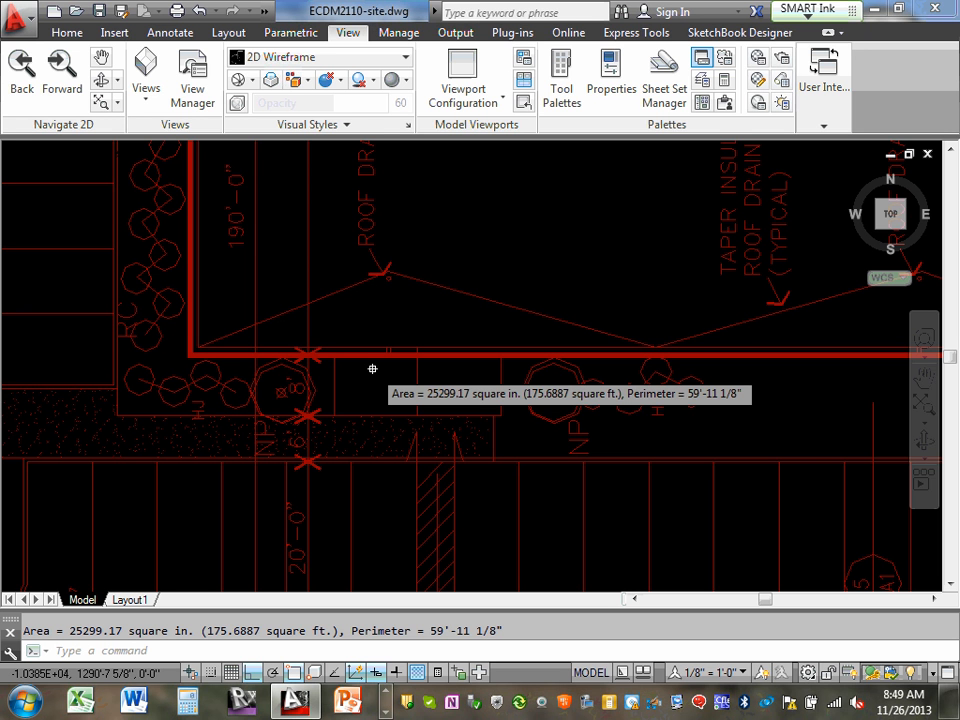
# Switch back to COMcheck and set the quantity of the Canopy exterior lighting area to 176 ft2, closing the help window
pyautogui.click(903, 11)
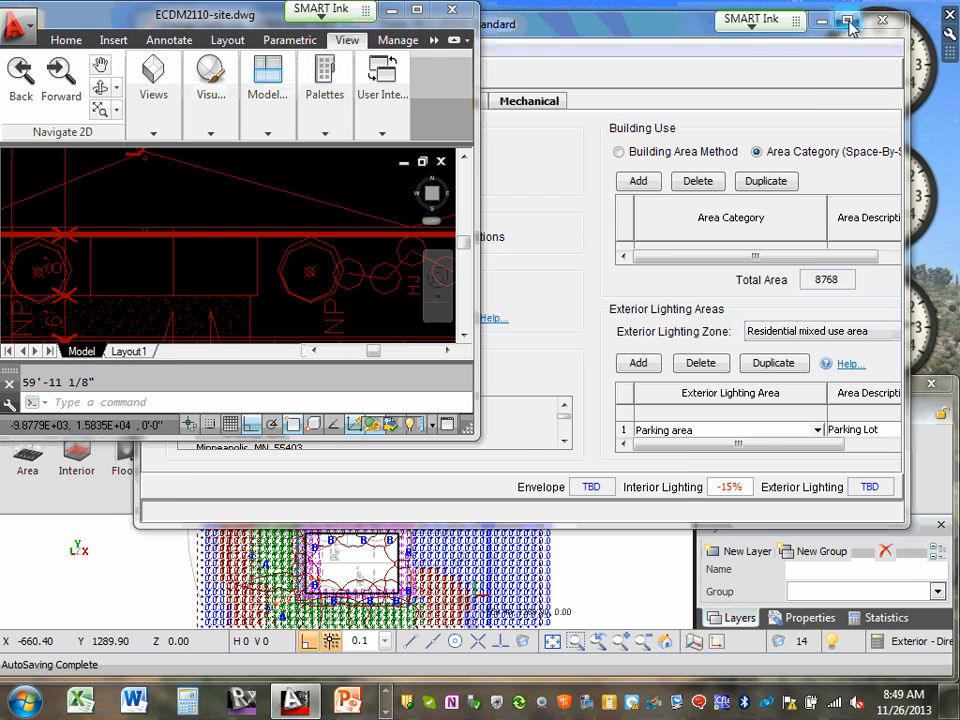
pyautogui.click(799, 101)
pyautogui.click(805, 536)
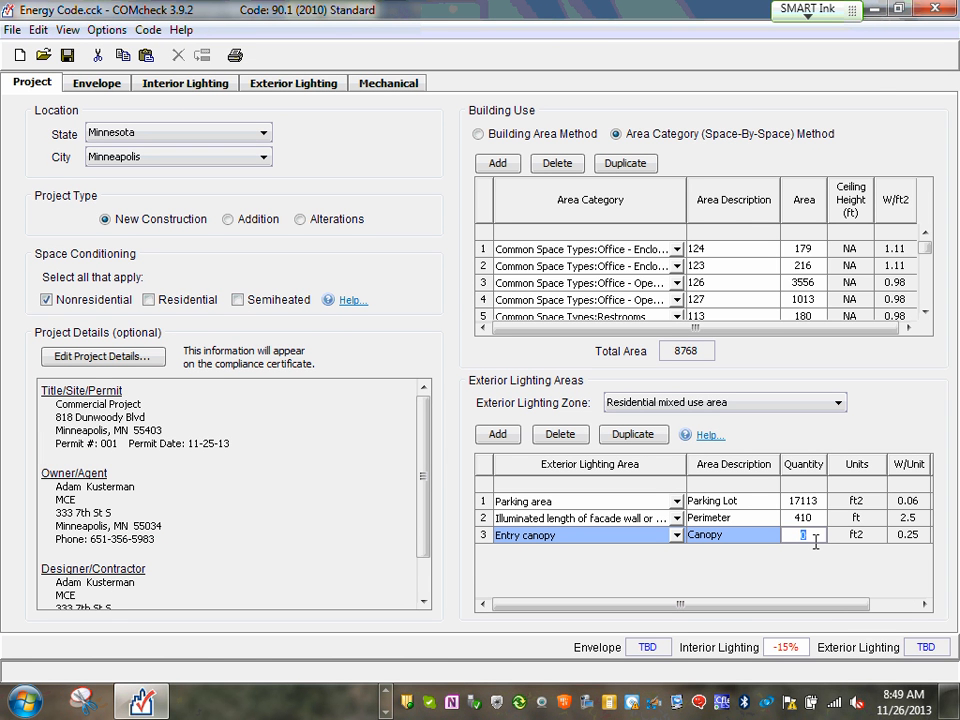
pyautogui.write('76')
pyautogui.press('F1')
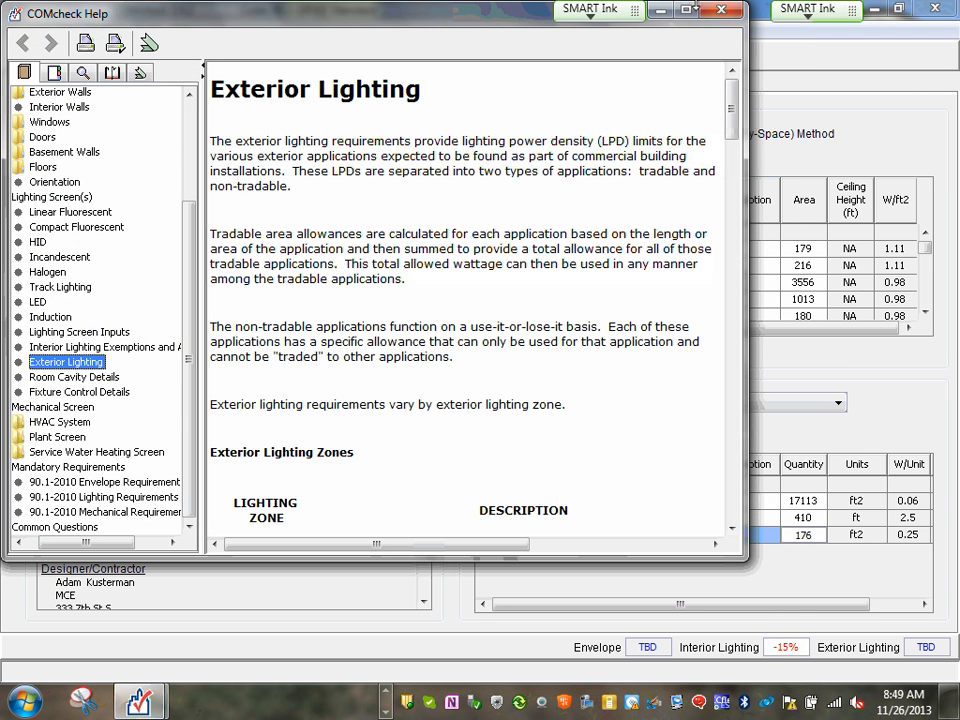
pyautogui.click(720, 12)
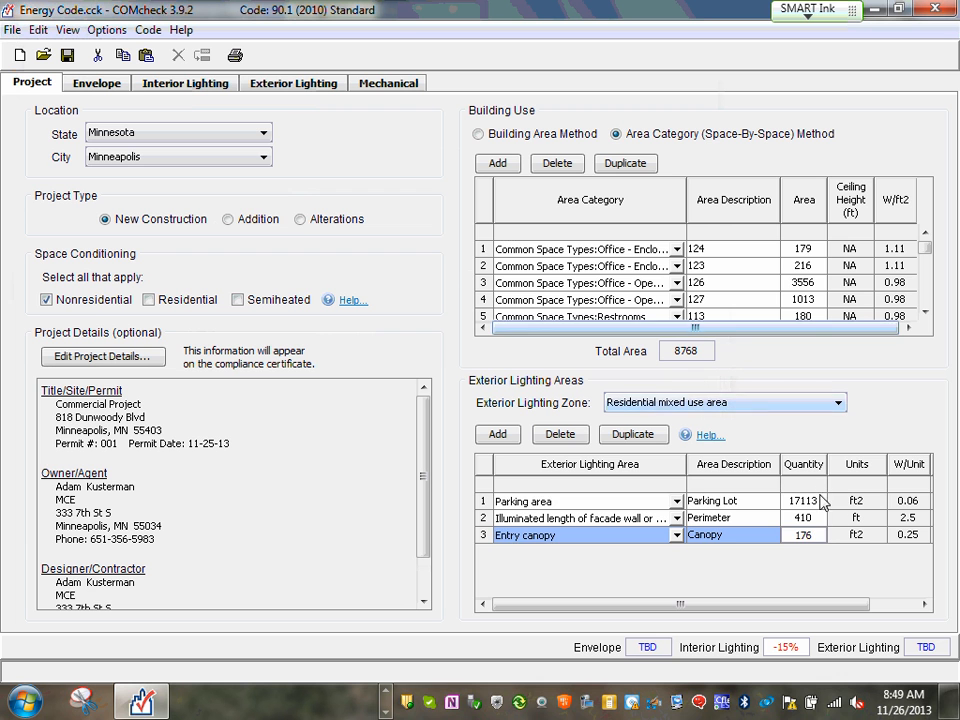
pyautogui.click(804, 500)
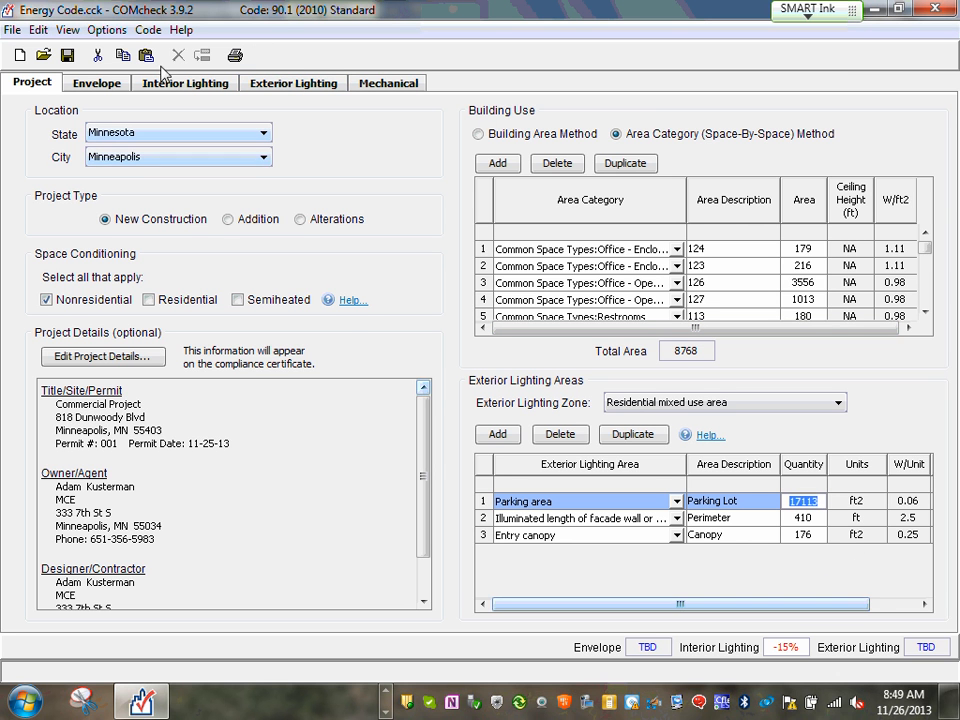
# Show COMcheck's exterior lighting fixture list, select the Parking Lot area, and switch to the Visual lighting model, maximized
pyautogui.click(297, 84)
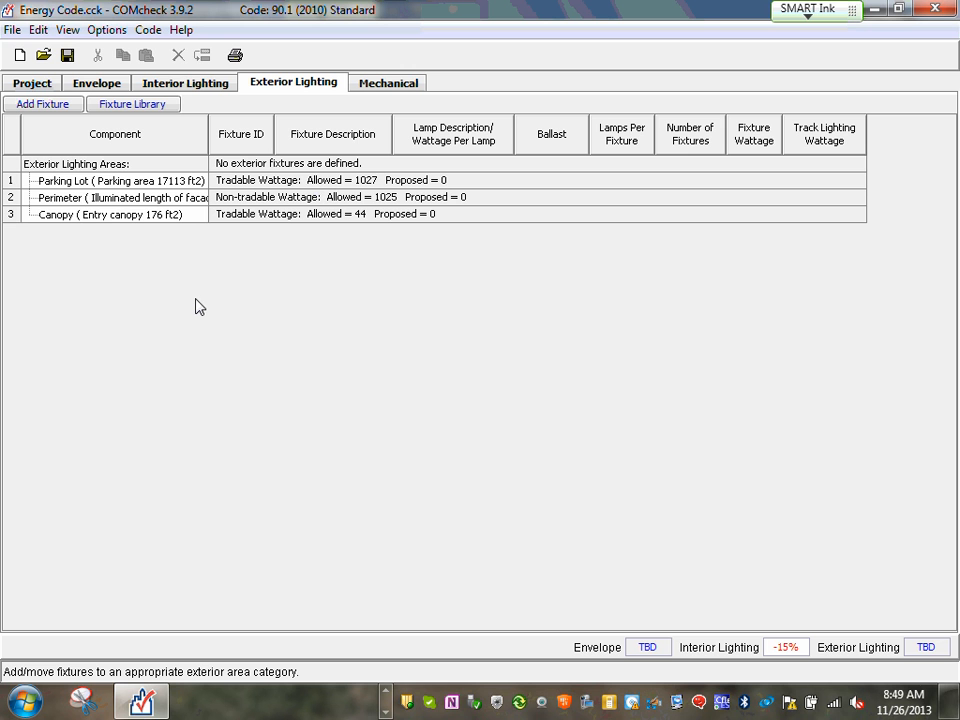
pyautogui.click(95, 183)
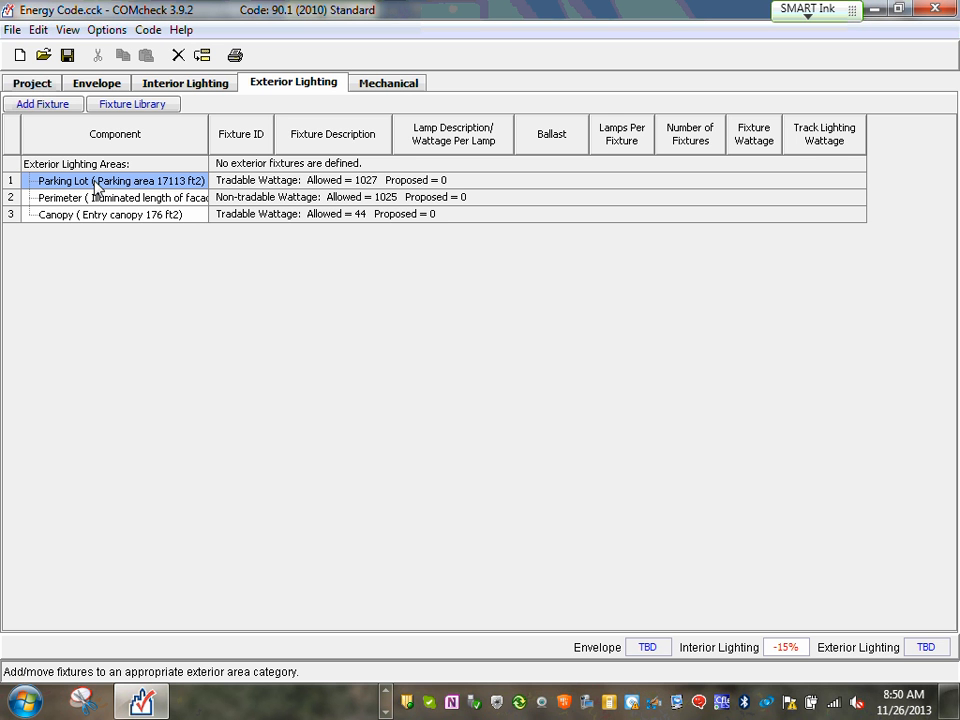
pyautogui.click(903, 10)
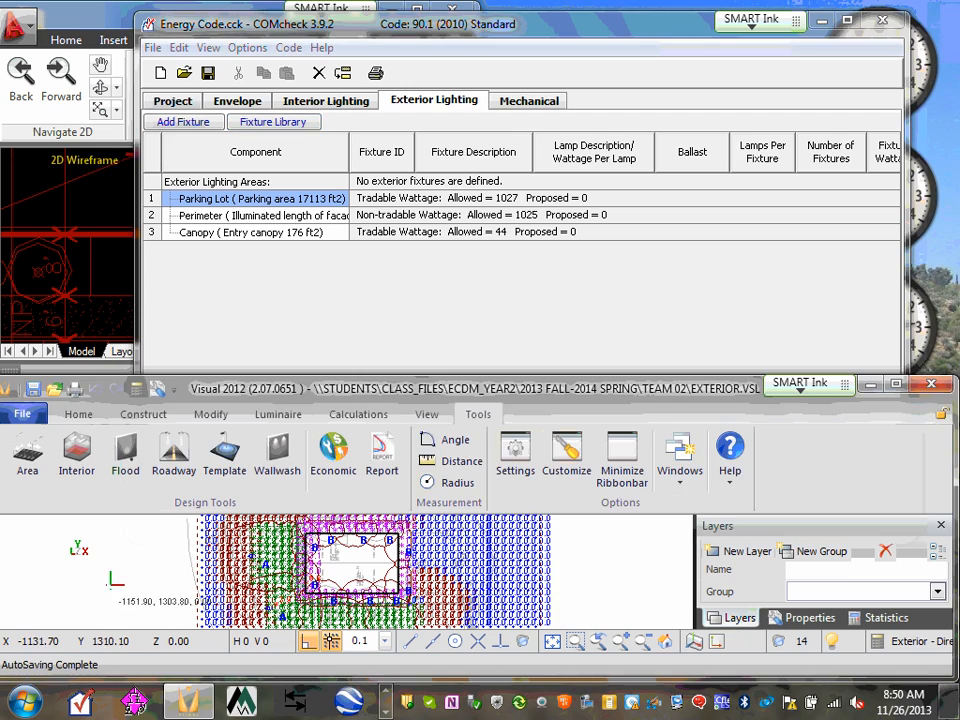
pyautogui.click(896, 383)
# Examine the parking lot fixture layout and read the luminaire schedule's quantities, lamp types and wattages, closing the schedule without changes
pyautogui.scroll(-2, 440, 366)
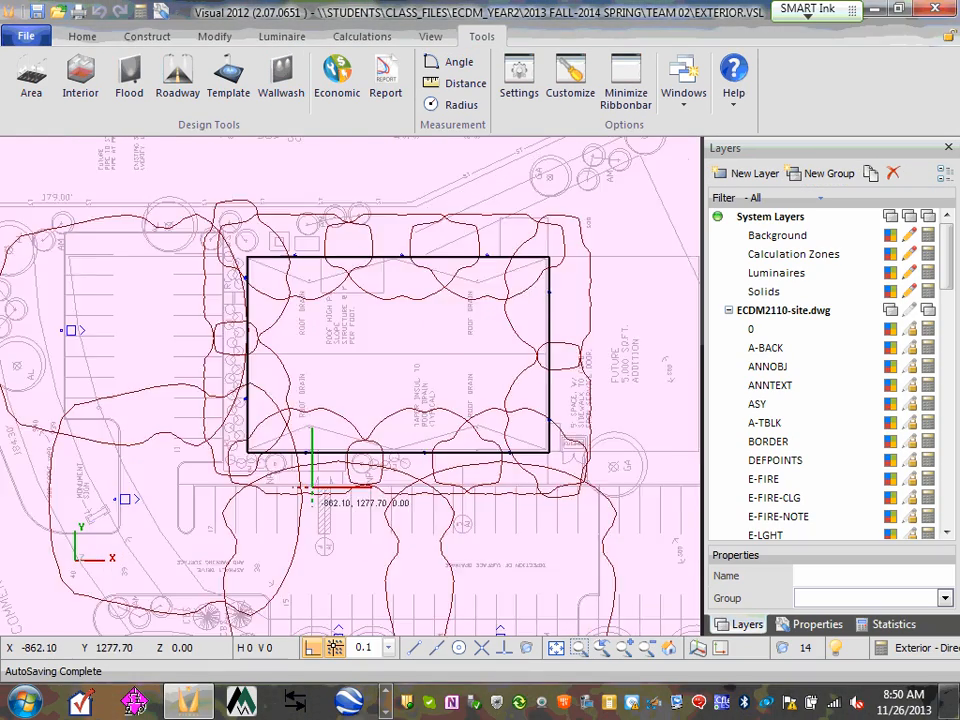
pyautogui.moveTo(312, 487); pyautogui.dragTo(354, 403)
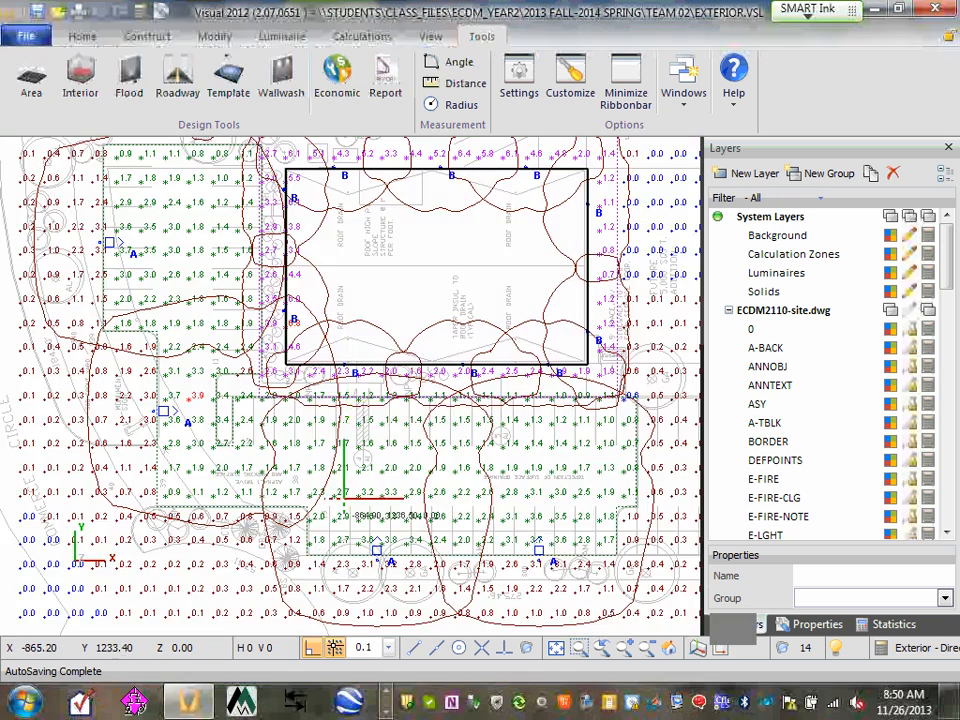
pyautogui.scroll(5, 350, 559)
pyautogui.scroll(3, 364, 568)
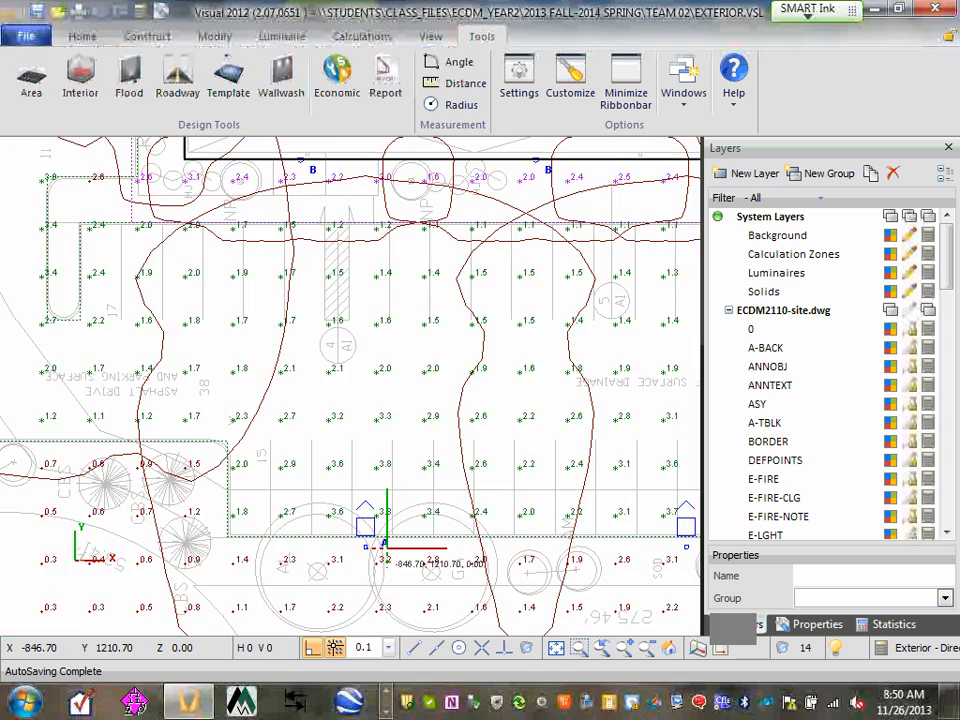
pyautogui.scroll(-5, 384, 546)
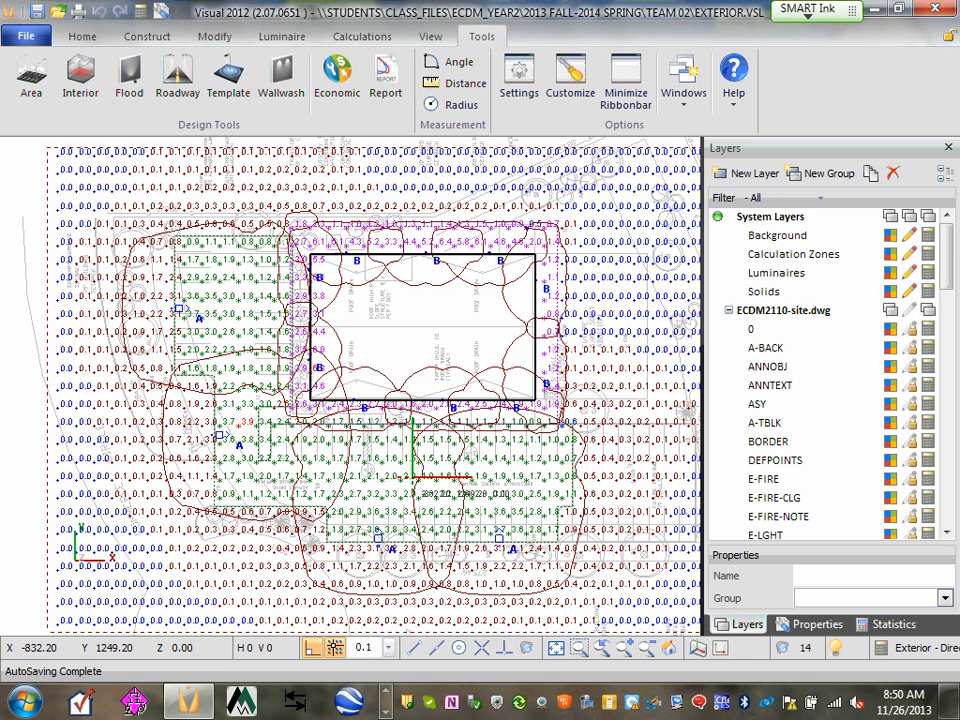
pyautogui.click(287, 40)
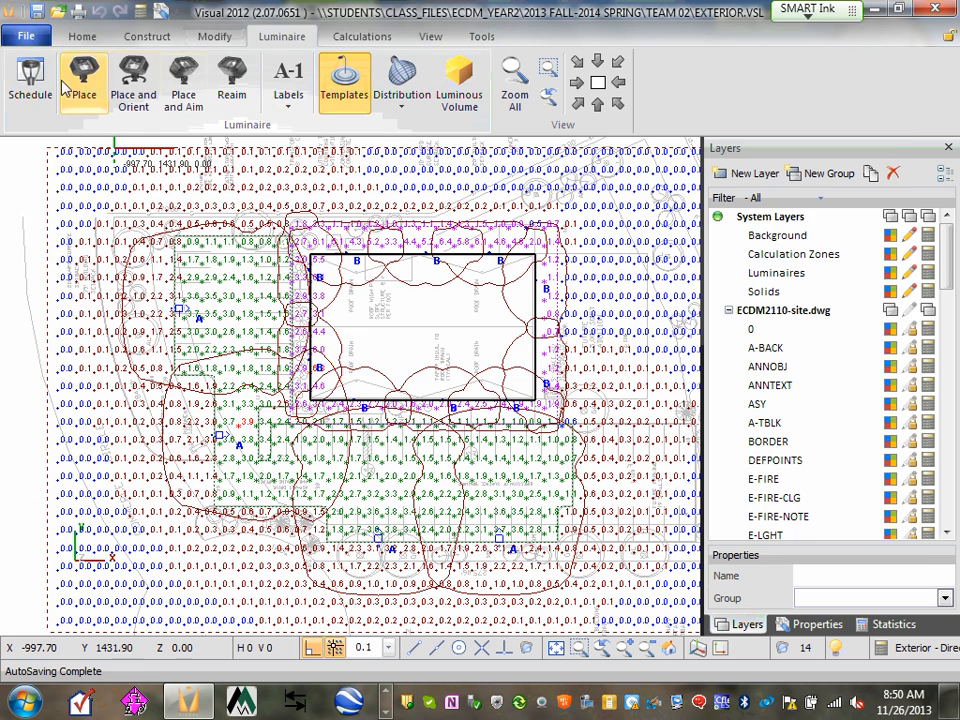
pyautogui.click(30, 88)
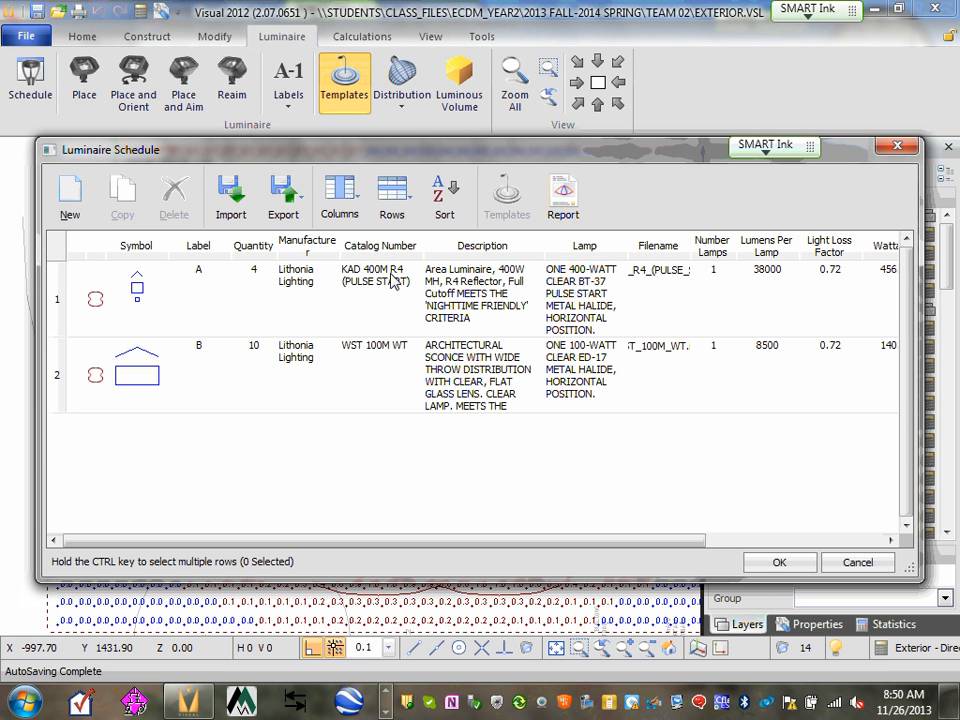
pyautogui.moveTo(162, 285)
pyautogui.moveTo(677, 541); pyautogui.dragTo(794, 534)
pyautogui.moveTo(850, 150); pyautogui.dragTo(726, 140)
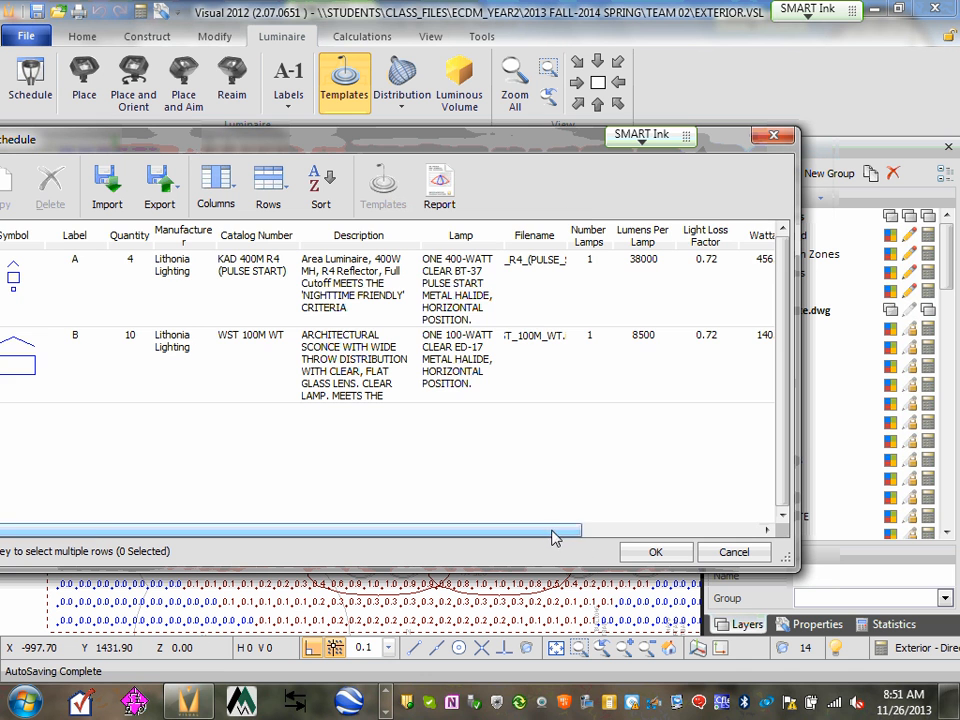
pyautogui.moveTo(805, 499); pyautogui.dragTo(808, 496)
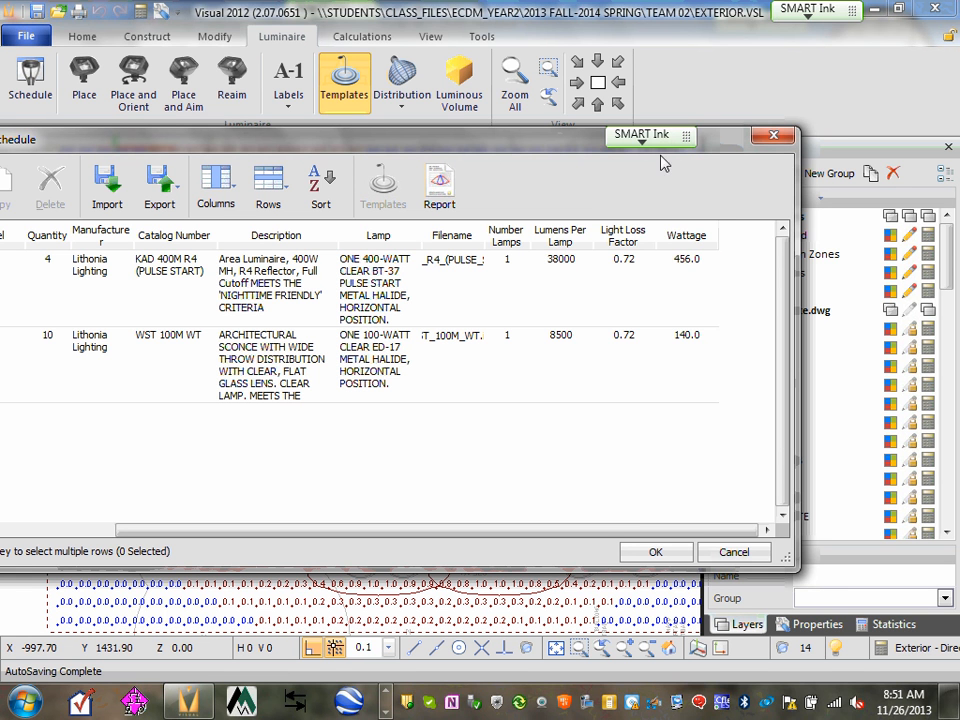
pyautogui.click(744, 557)
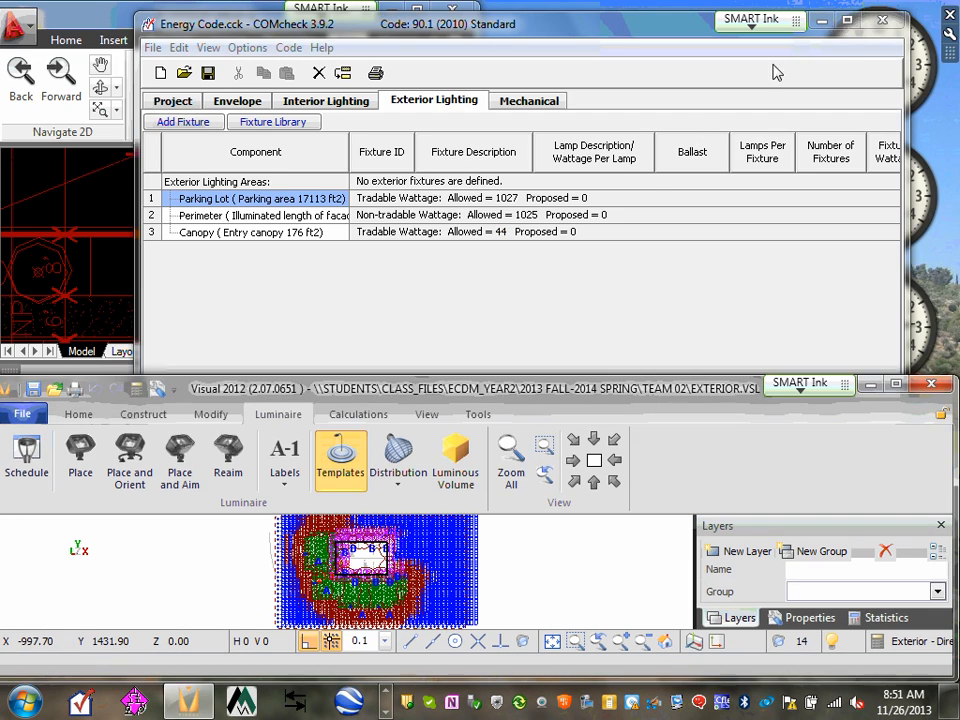
# Switch back to COMcheck and add an HID fixture to the Parking Lot: Metal Halide 400W, Pulse start ballast, 1 lamp per fixture
pyautogui.click(849, 20)
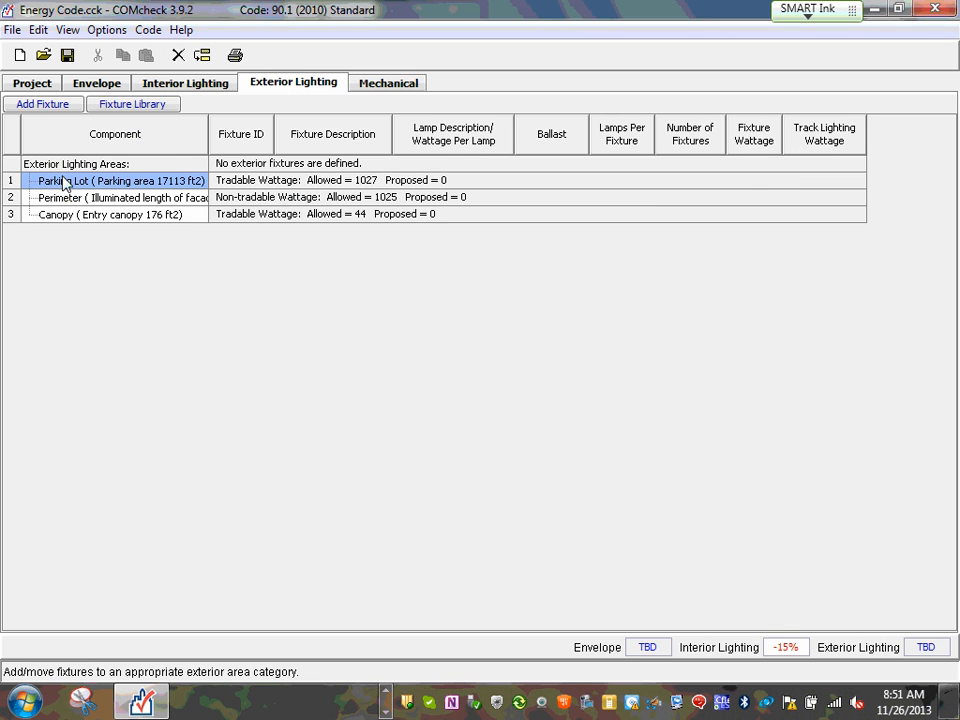
pyautogui.click(52, 106)
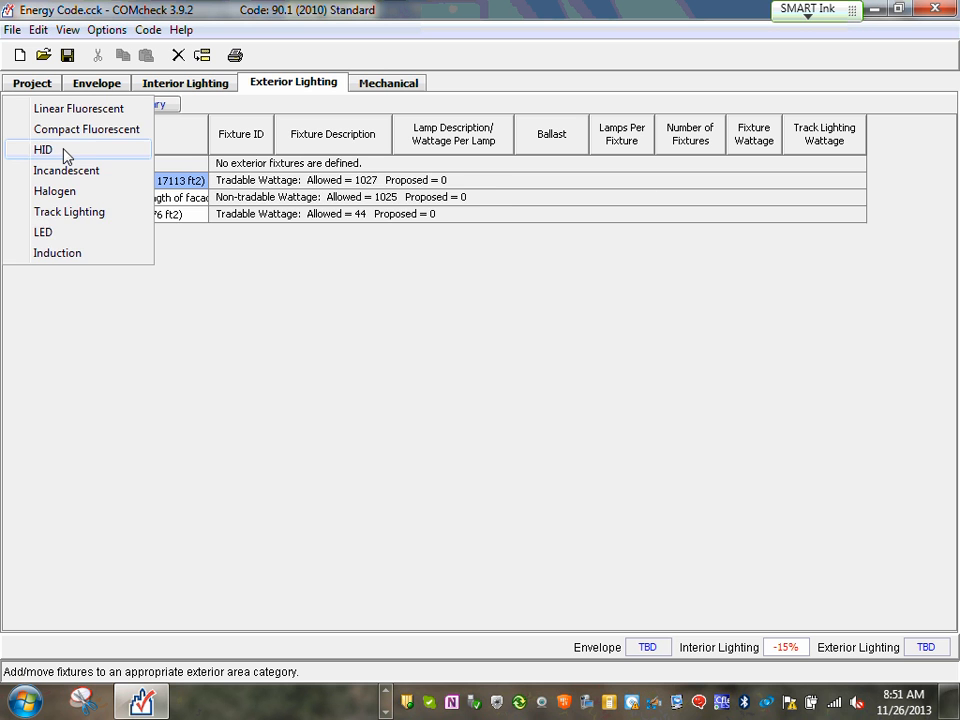
pyautogui.click(64, 152)
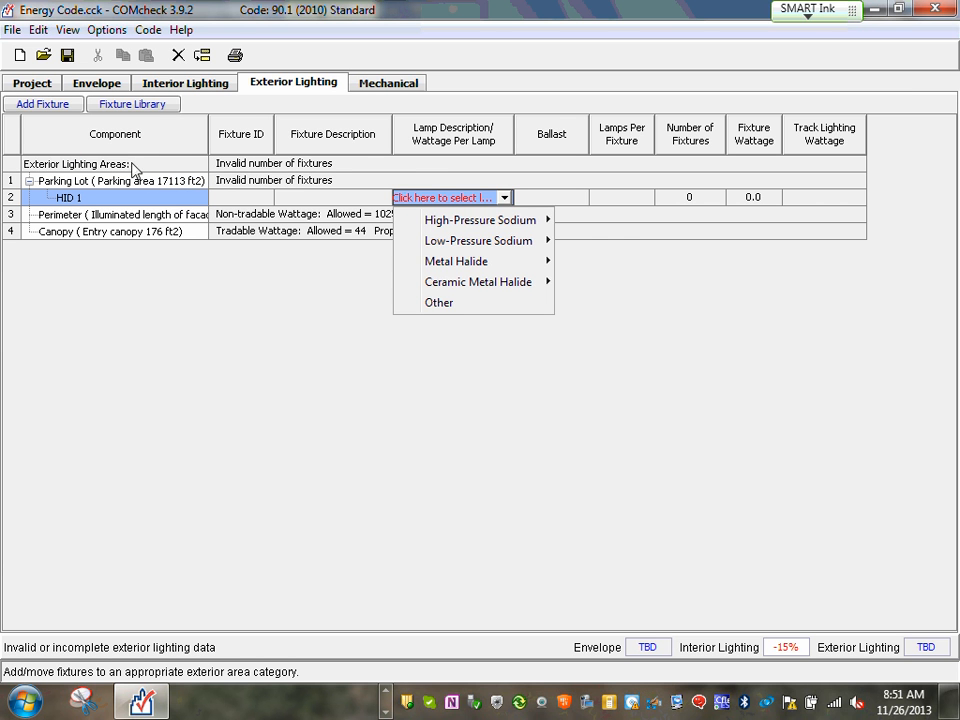
pyautogui.moveTo(508, 228)
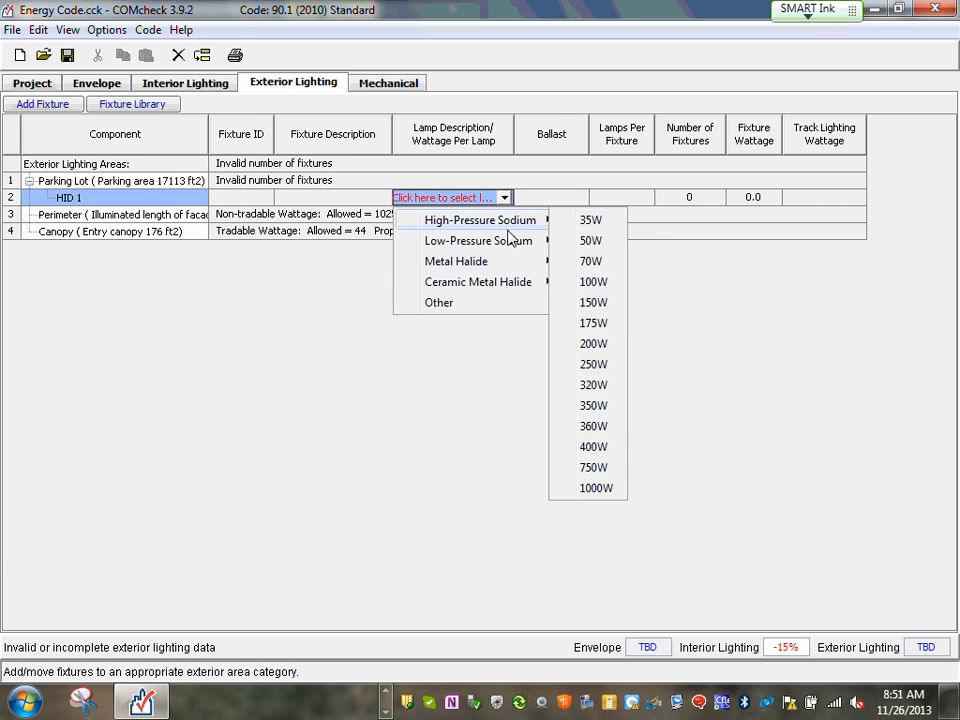
pyautogui.moveTo(481, 268)
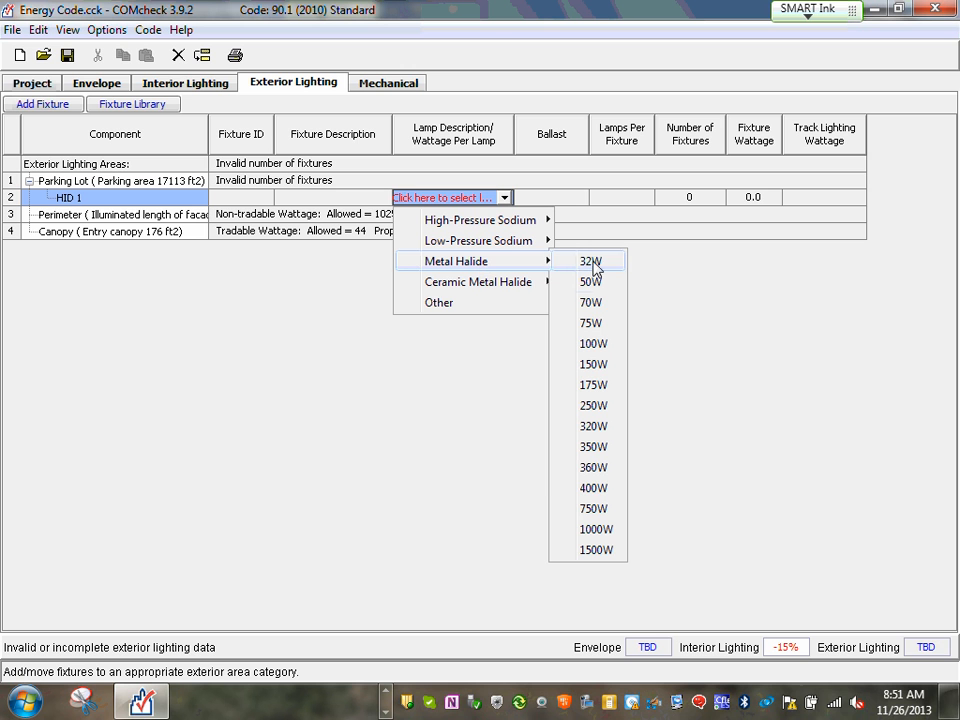
pyautogui.click(600, 489)
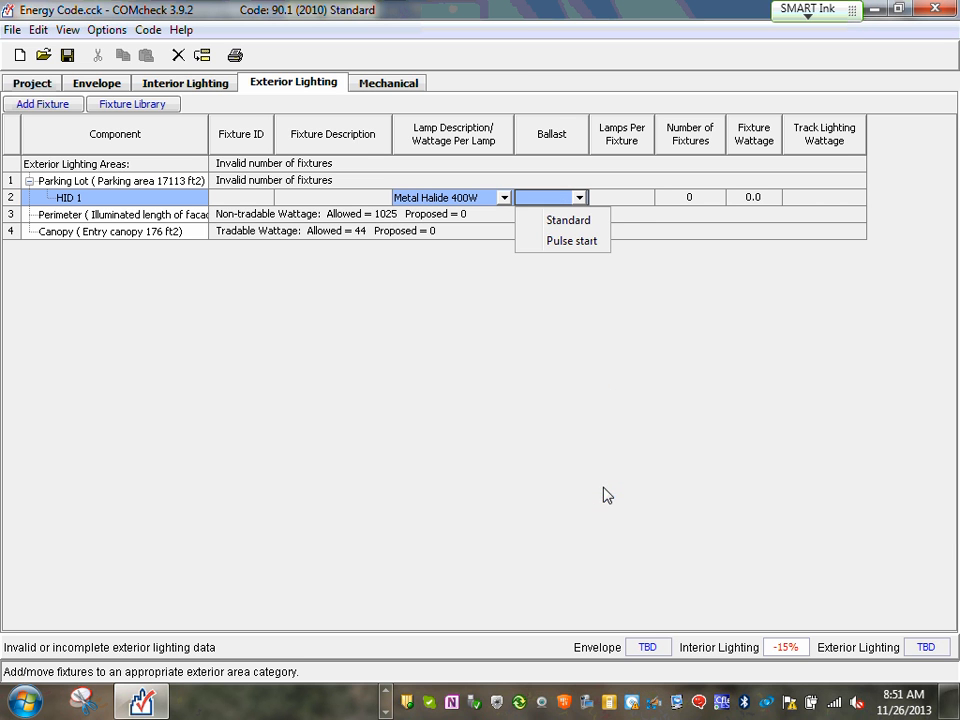
pyautogui.click(587, 244)
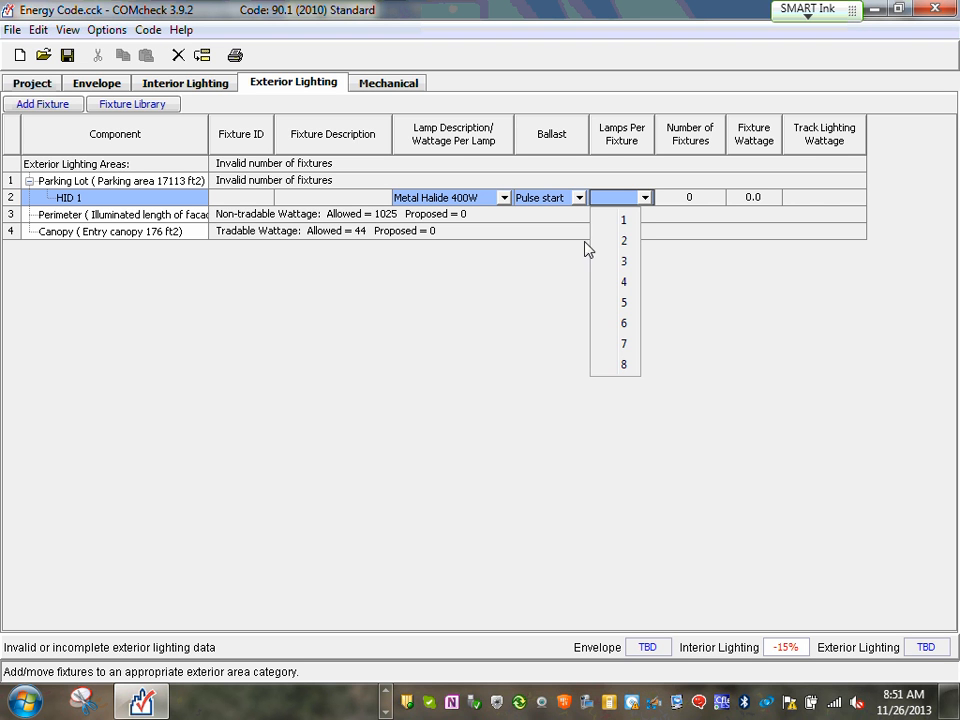
pyautogui.click(624, 220)
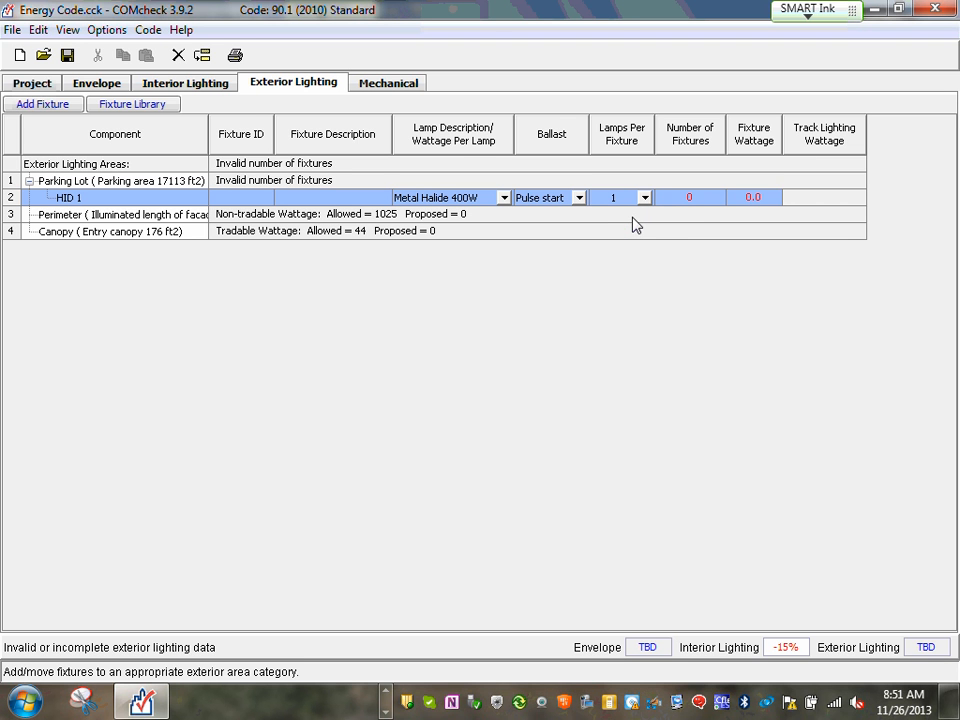
# Set the Parking Lot HID fixture's number of fixtures to 4 and fixture wattage to 456, and select the Perimeter area
pyautogui.click(700, 198)
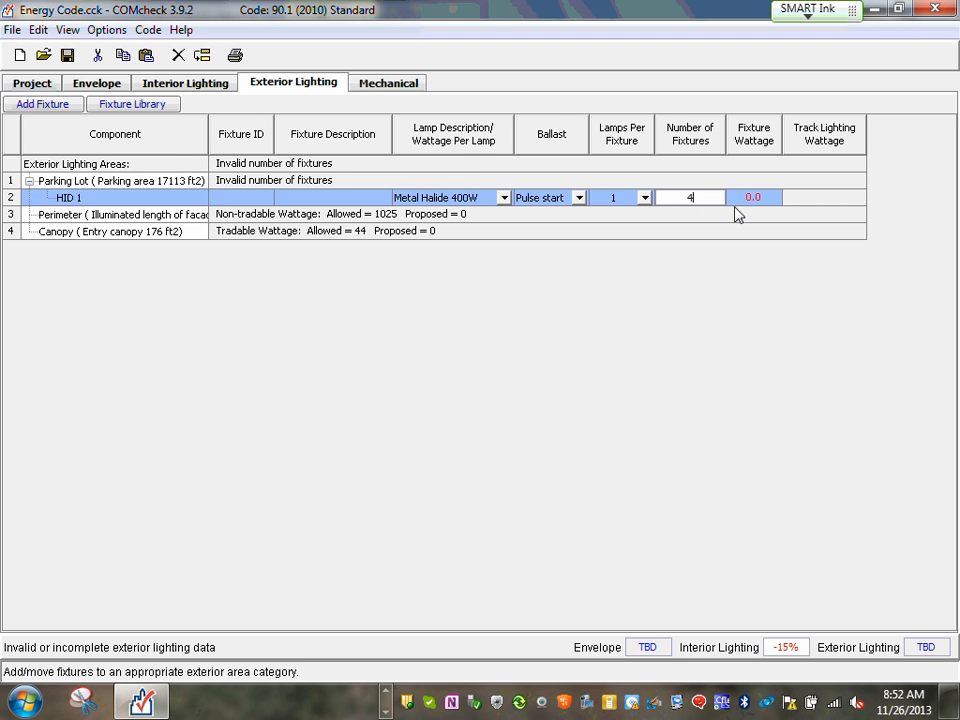
pyautogui.click(771, 197)
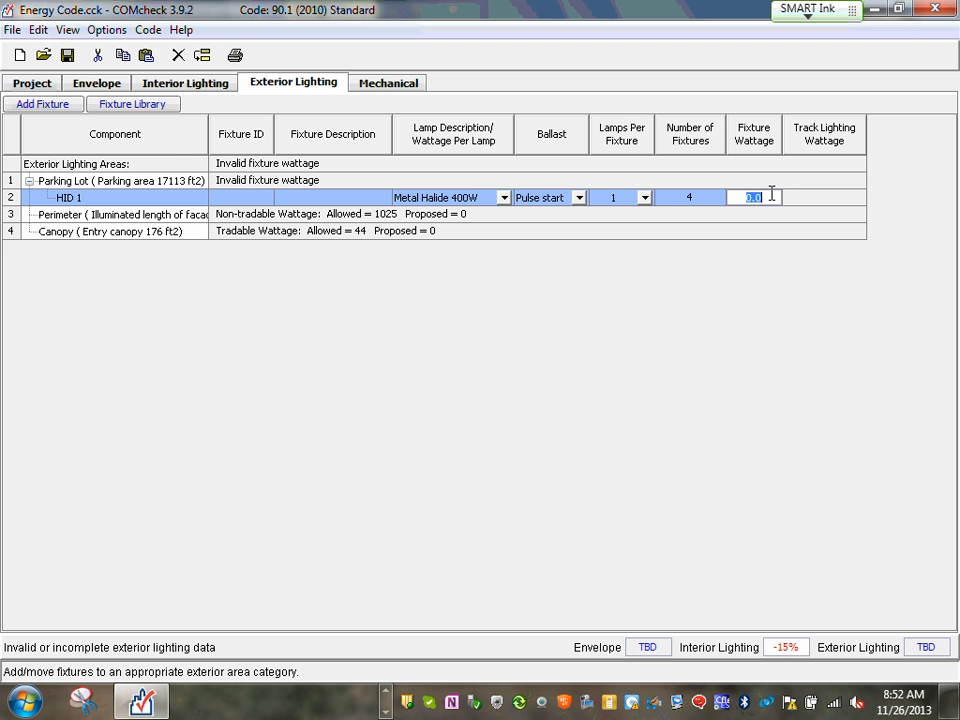
pyautogui.write('456')
pyautogui.click(98, 218)
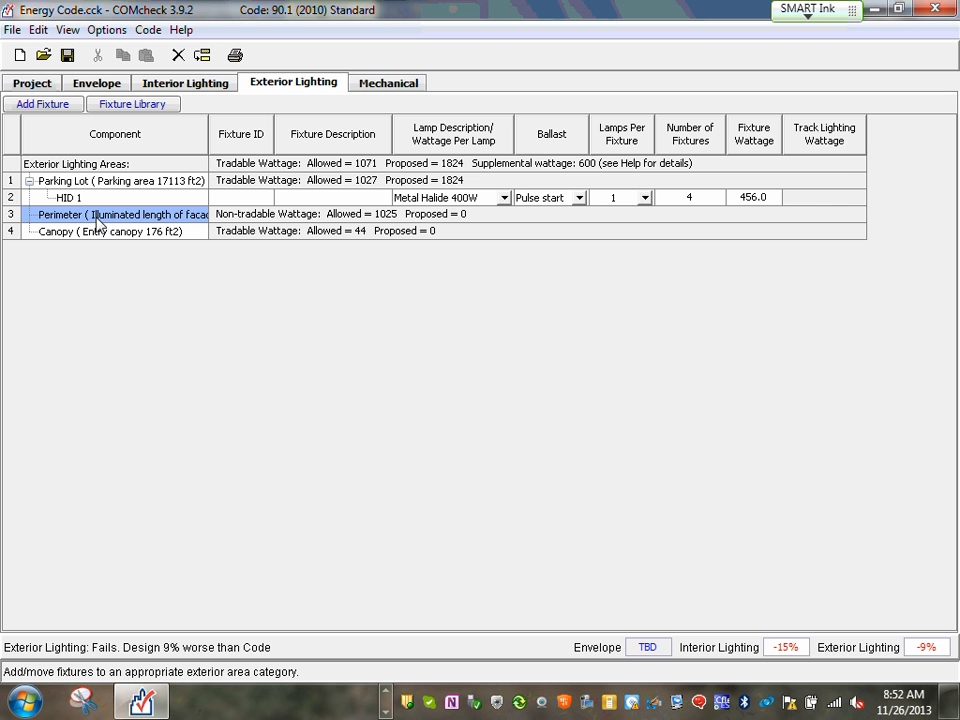
# Switch to the Visual lighting model and read the type B luminaire's quantity, lamp type and wattage in the luminaire schedule, closing it without changes
pyautogui.click(897, 9)
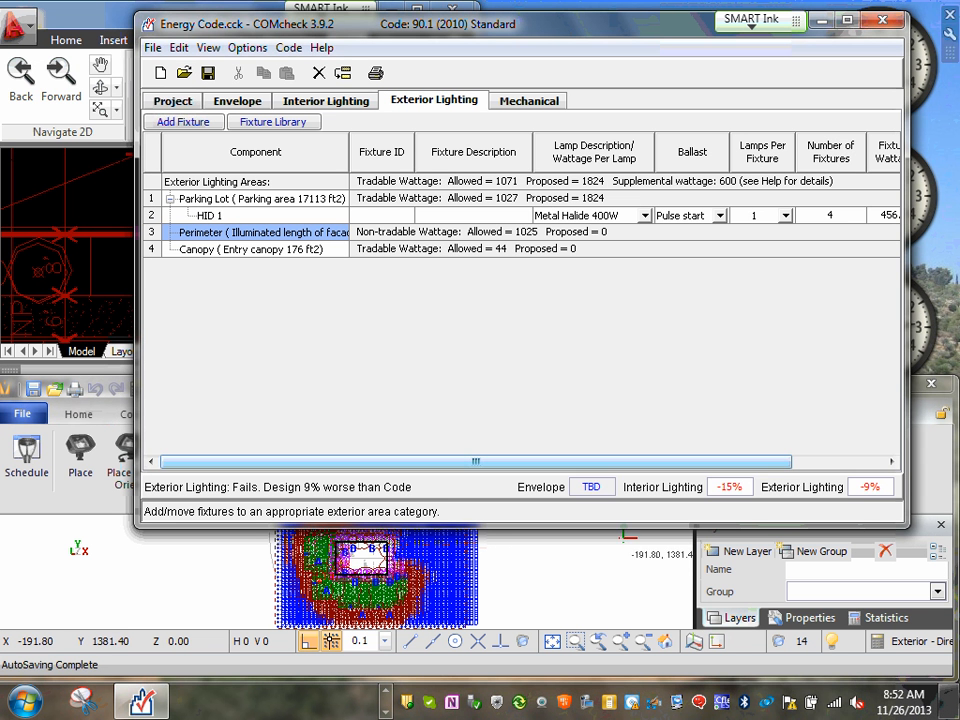
pyautogui.click(601, 570)
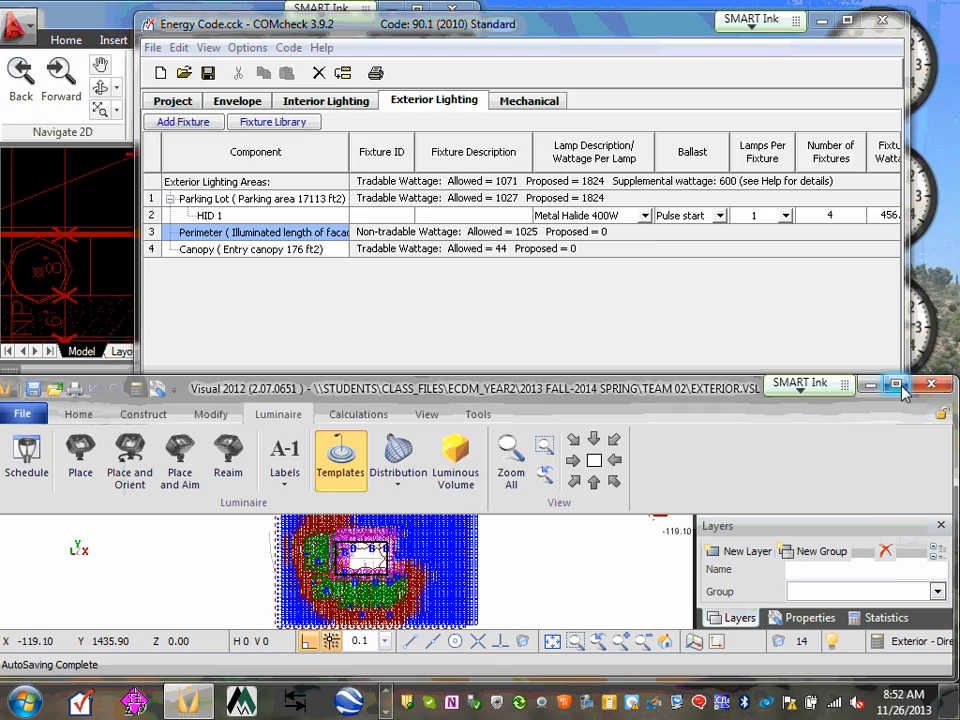
pyautogui.click(897, 385)
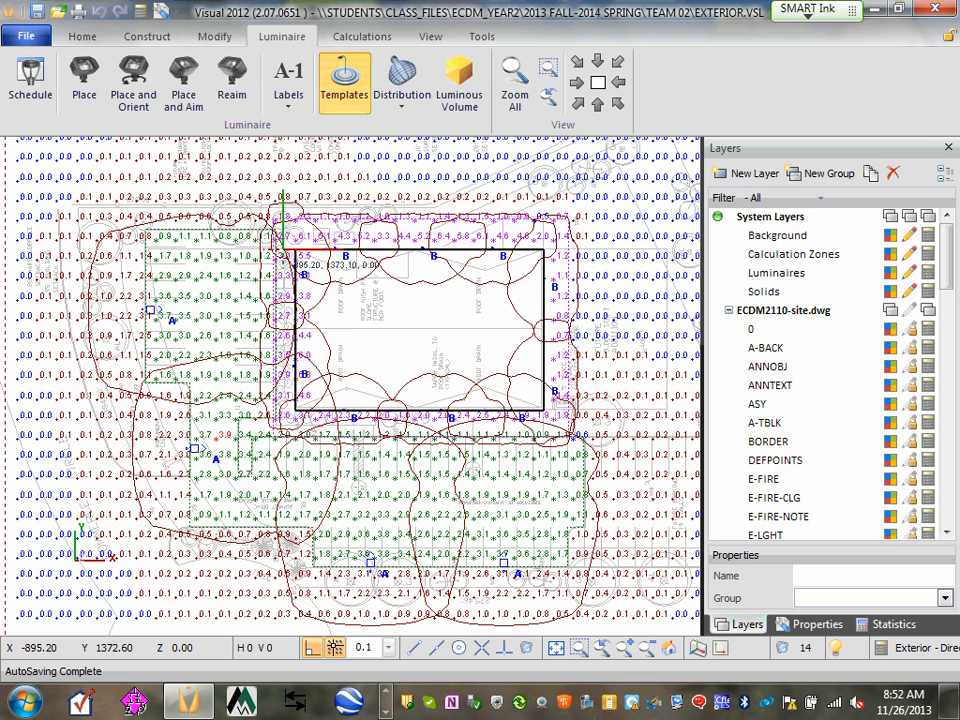
pyautogui.click(30, 85)
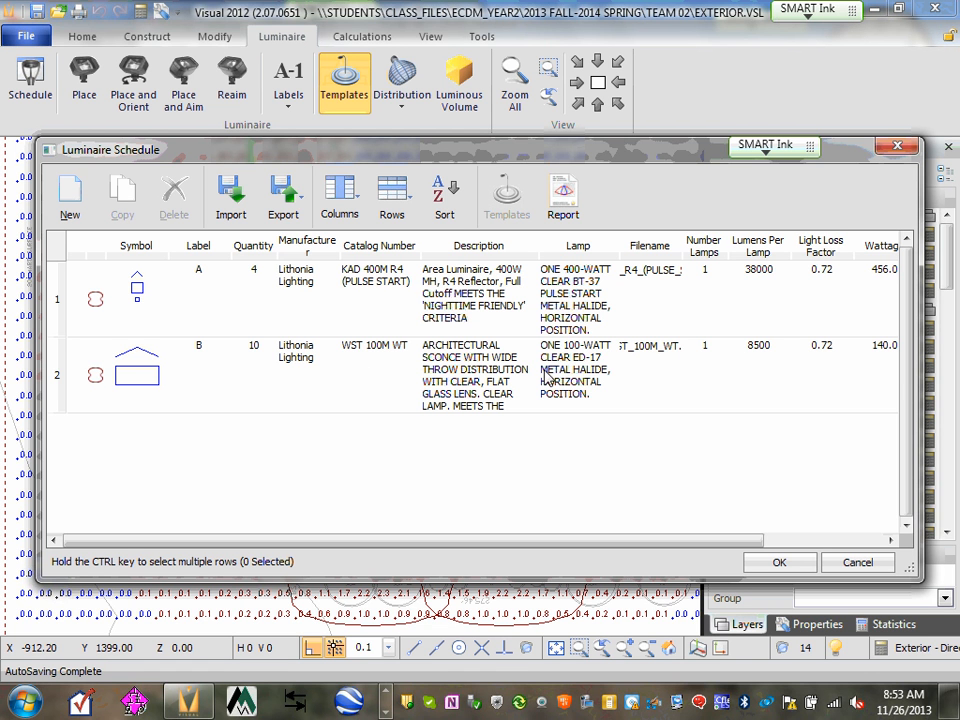
pyautogui.click(254, 348)
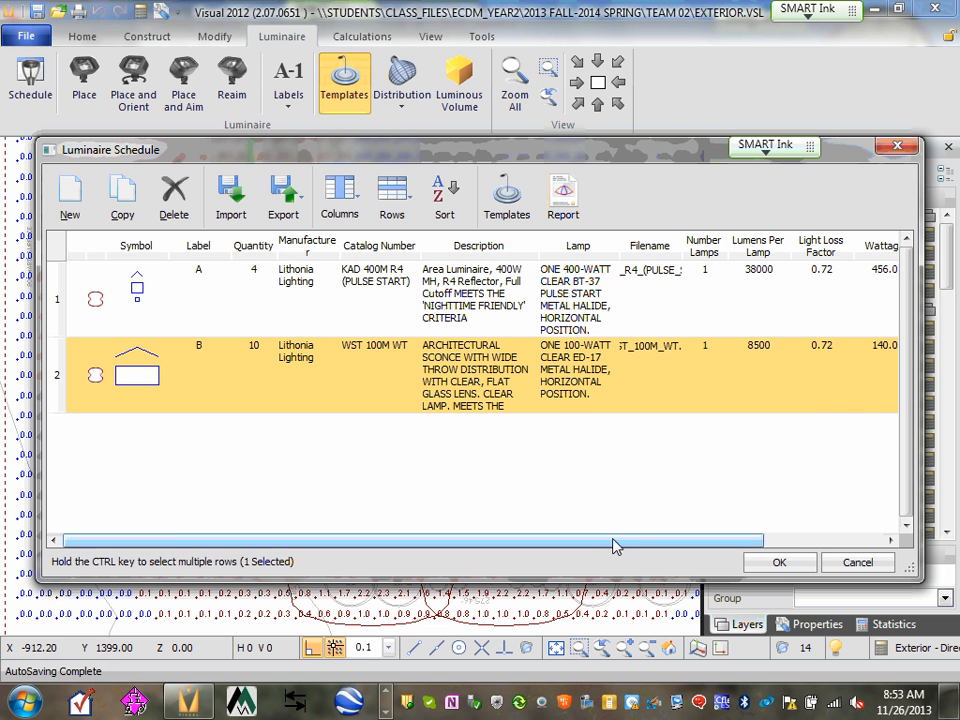
pyautogui.moveTo(793, 541); pyautogui.dragTo(810, 499)
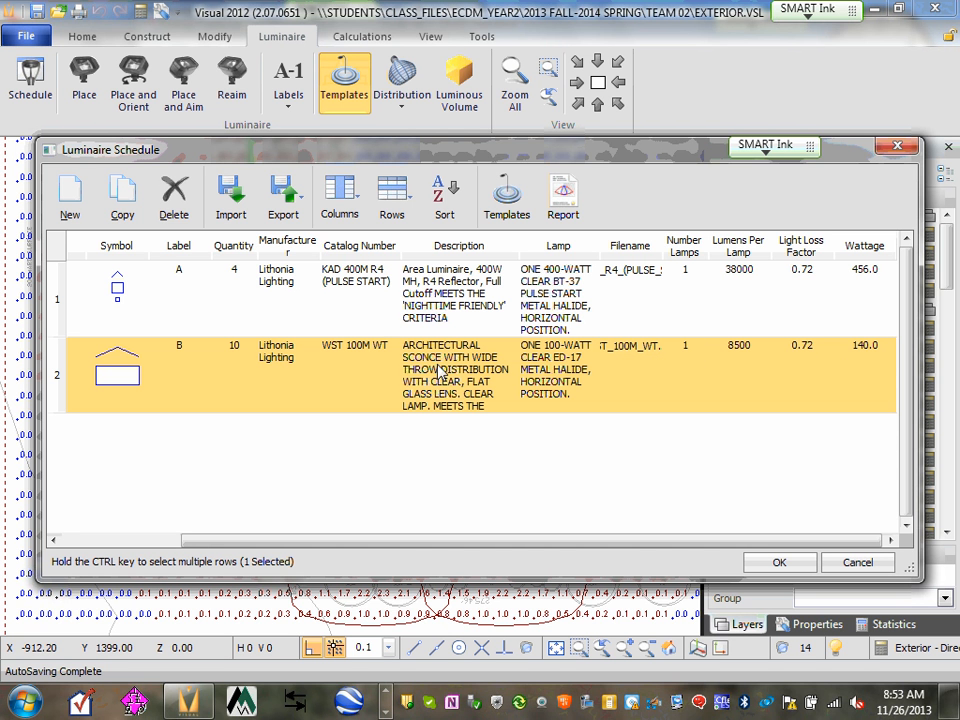
pyautogui.click(897, 146)
# Switch back to COMcheck and add an HID fixture to the Perimeter area: Metal Halide 100W, Standard ballast, 1 lamp per fixture
pyautogui.click(897, 12)
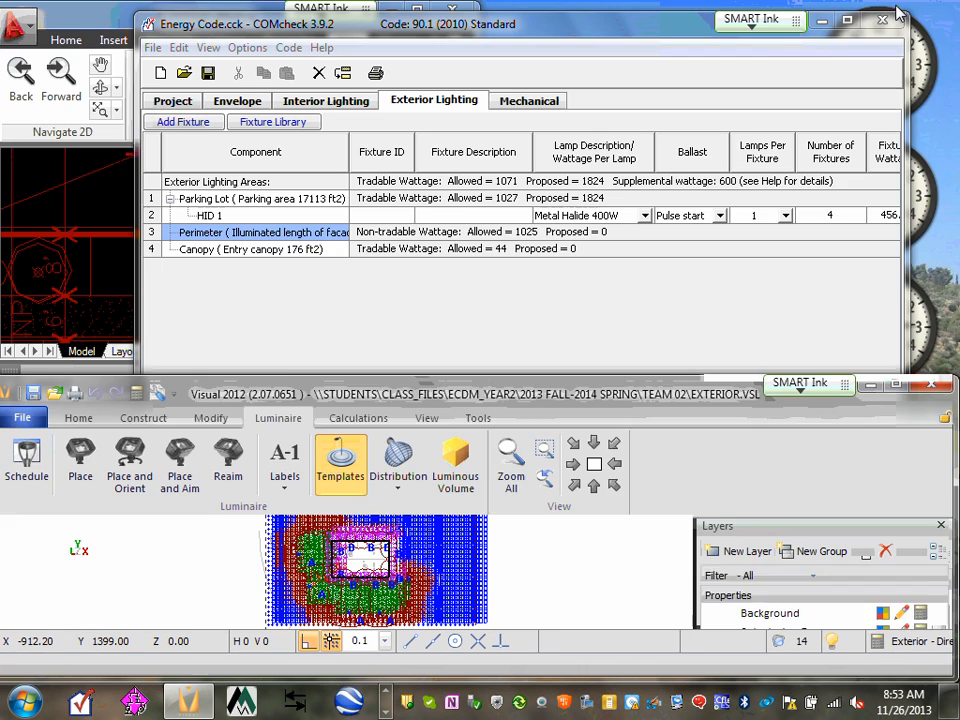
pyautogui.click(295, 200)
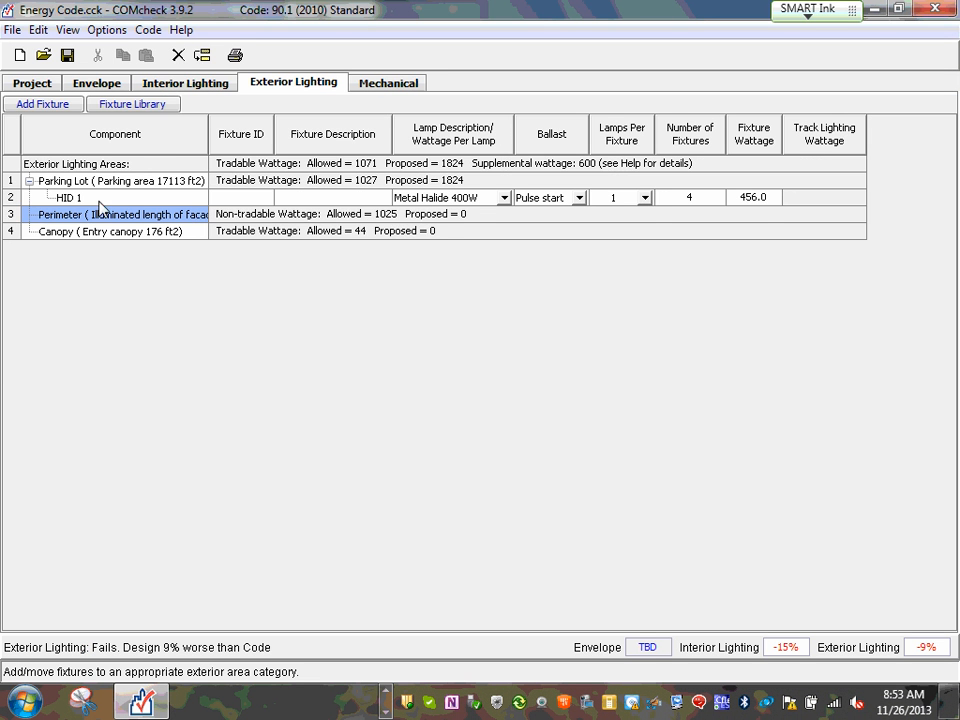
pyautogui.click(44, 104)
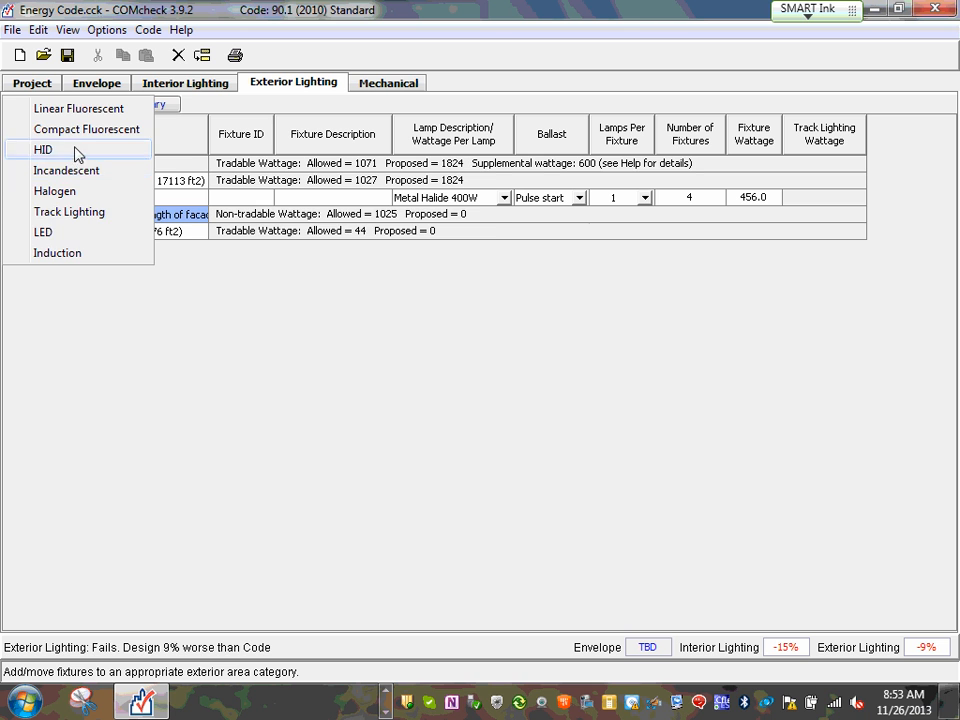
pyautogui.click(77, 152)
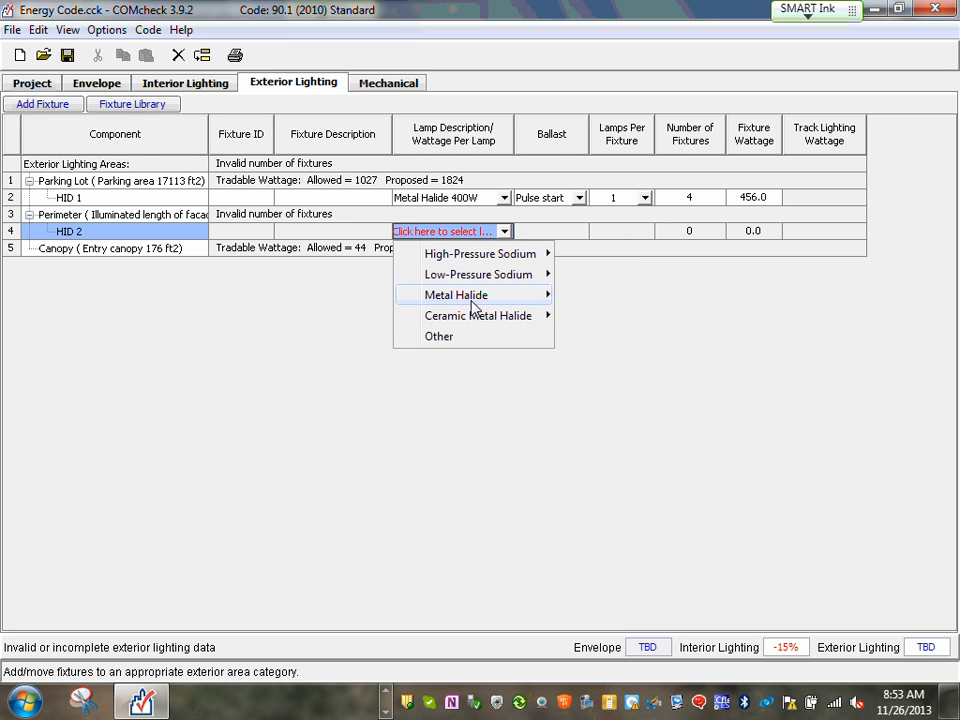
pyautogui.moveTo(480, 300)
pyautogui.click(608, 379)
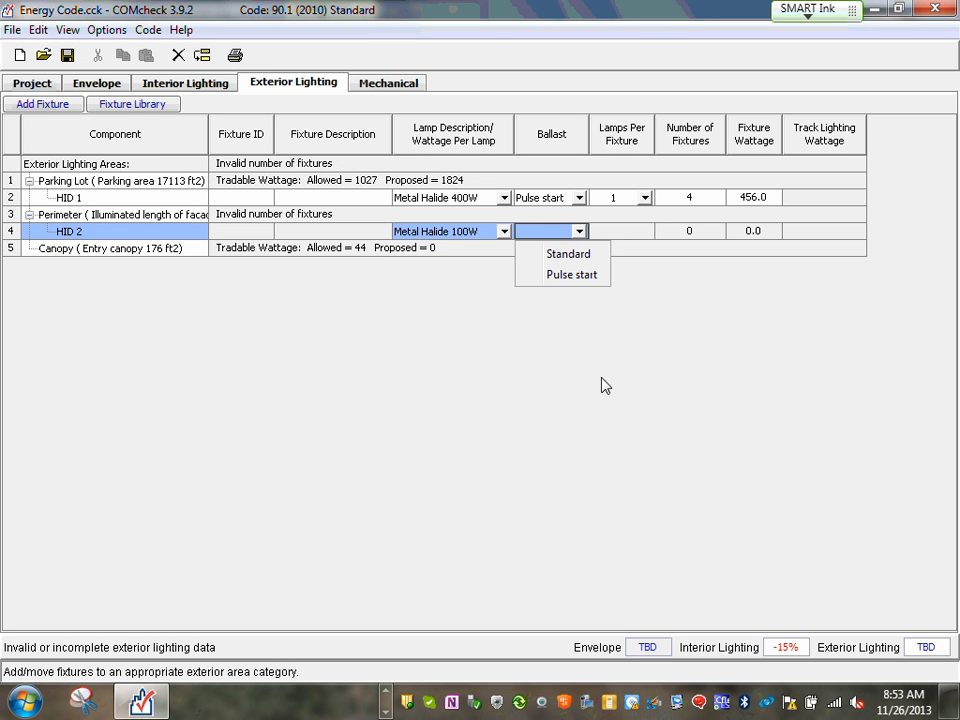
pyautogui.click(568, 255)
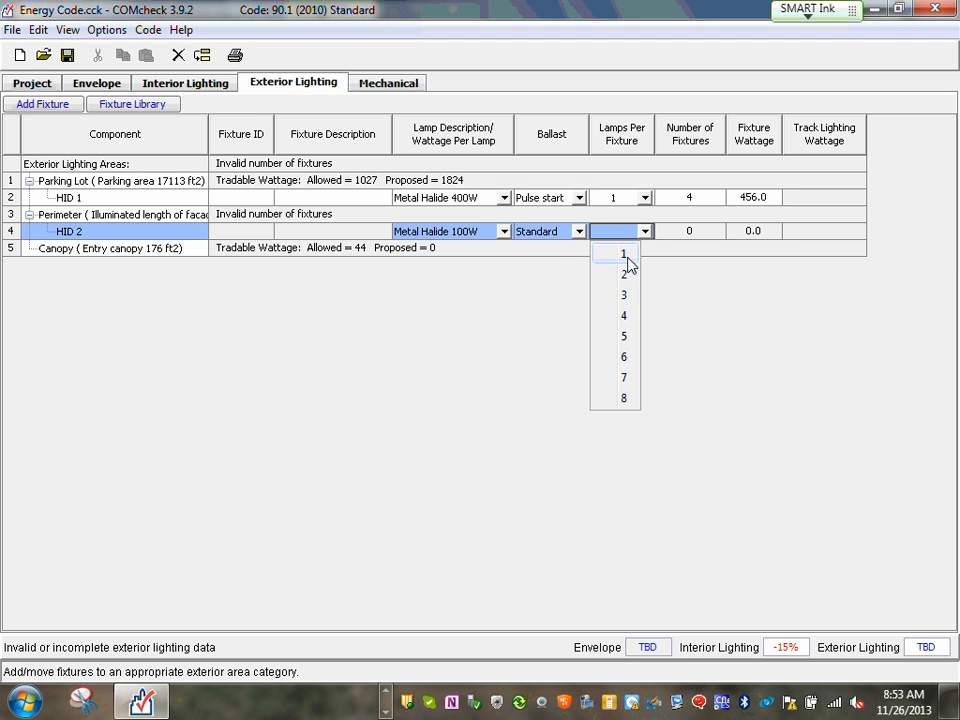
pyautogui.click(624, 255)
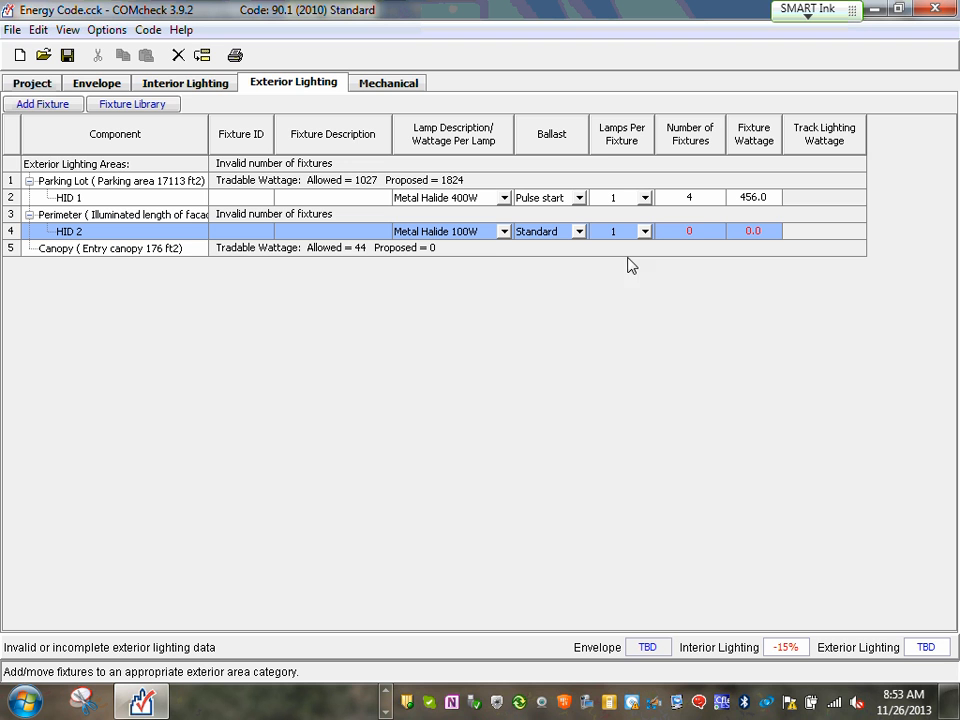
# Set the Perimeter HID fixture's number of fixtures to 10 and its fixture wattage to 140
pyautogui.click(701, 229)
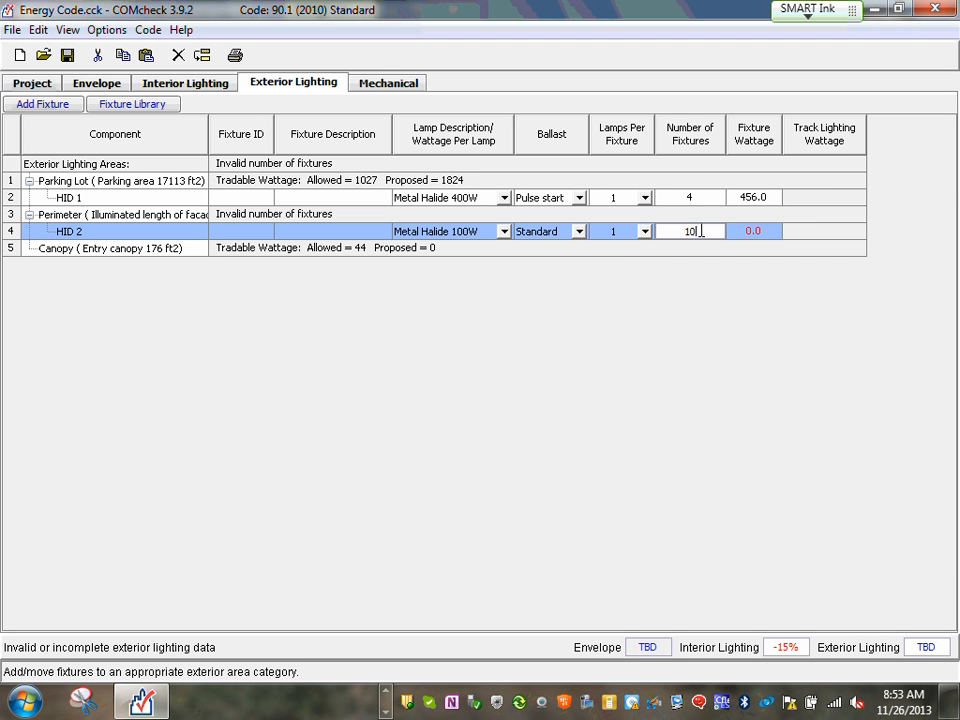
pyautogui.click(768, 231)
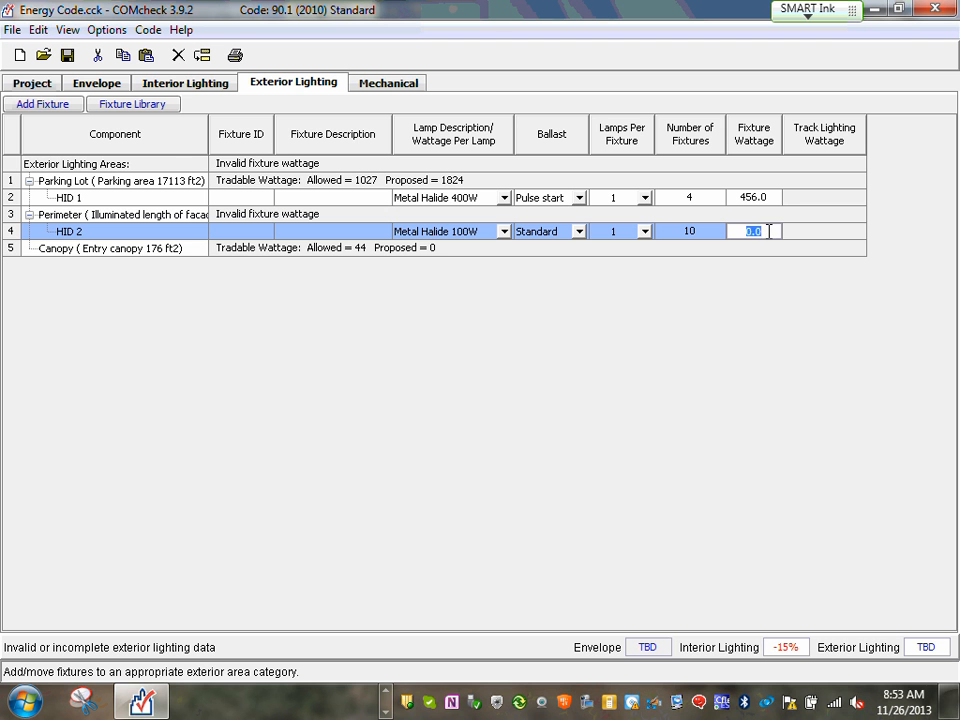
pyautogui.write('140')
# Add an HID fixture to the Canopy area: Metal Halide 50W, Standard ballast, 1 lamp per fixture
pyautogui.click(118, 252)
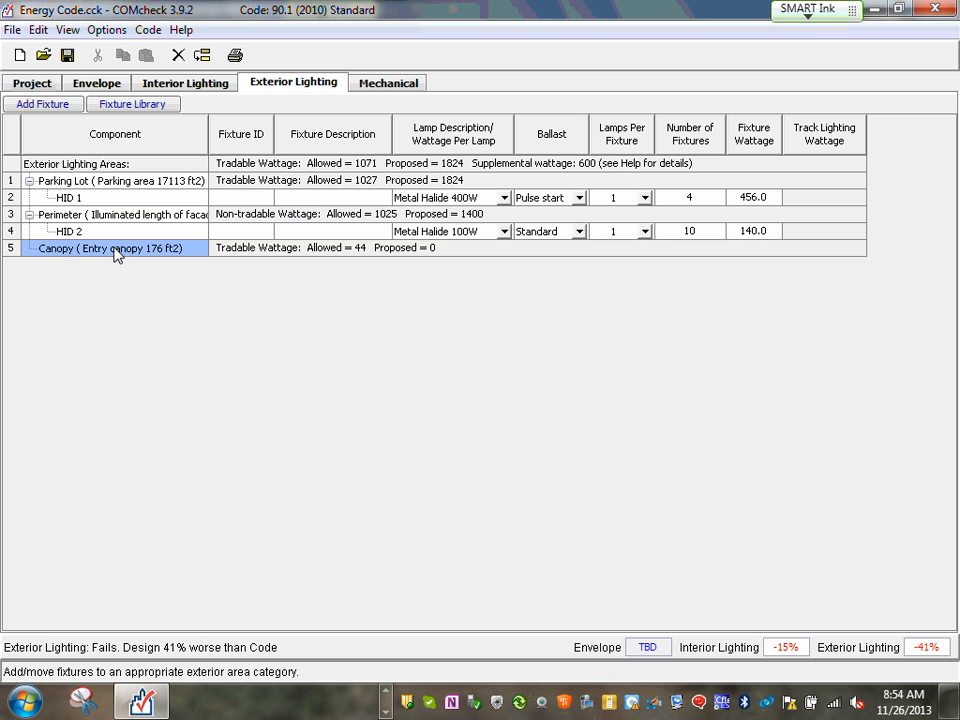
pyautogui.click(41, 111)
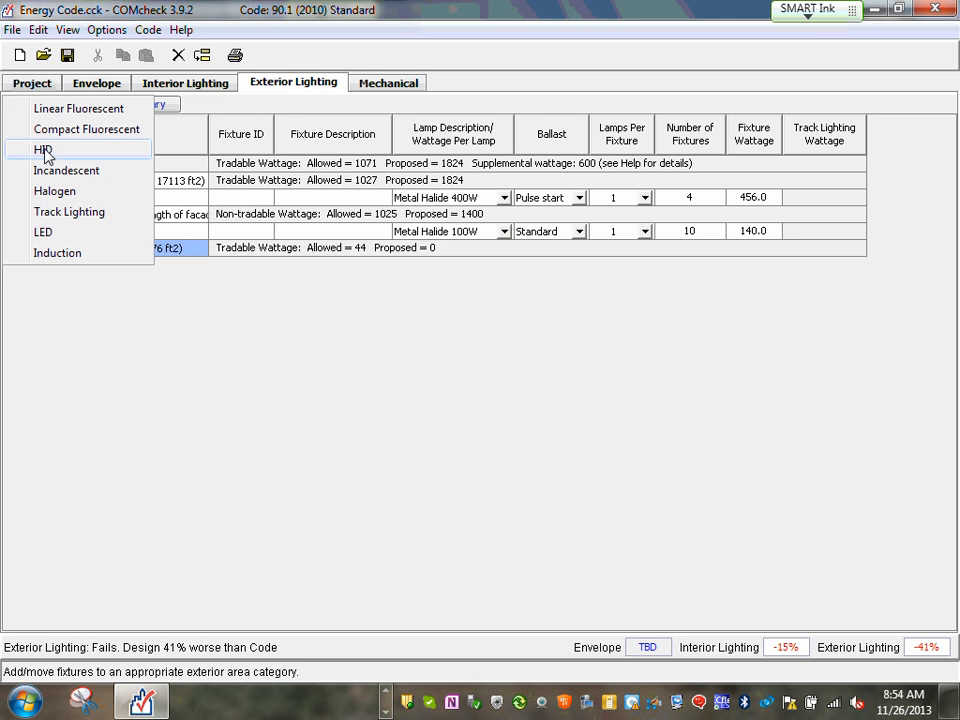
pyautogui.click(43, 150)
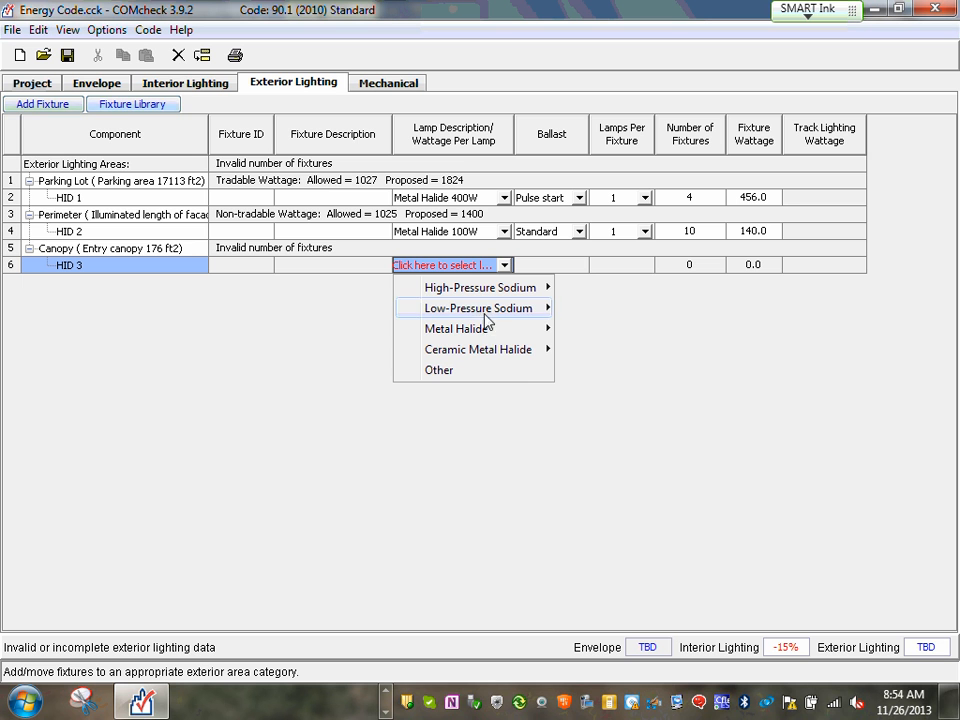
pyautogui.moveTo(487, 335)
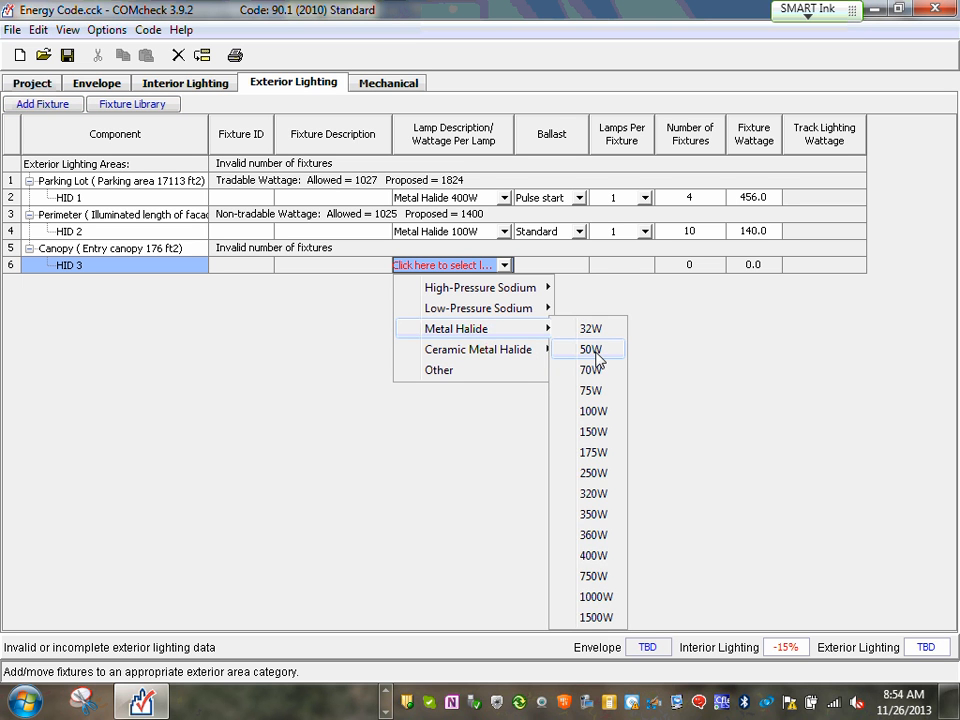
pyautogui.click(599, 352)
pyautogui.click(577, 262)
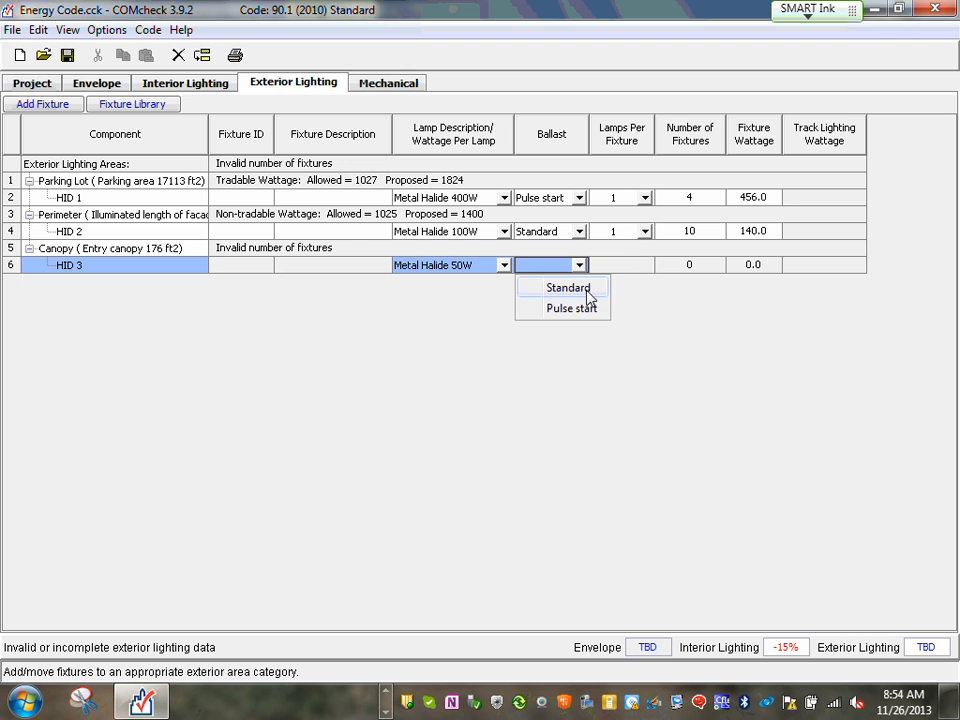
pyautogui.click(591, 289)
pyautogui.click(640, 265)
pyautogui.click(630, 289)
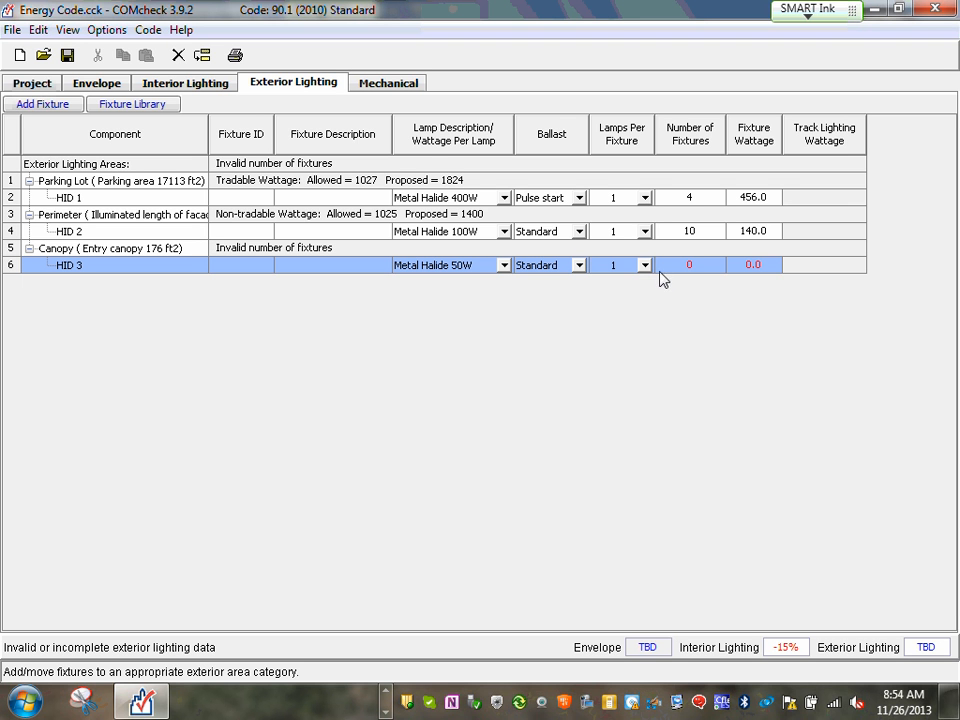
# Set the Canopy HID fixture's number of fixtures to 2 and its fixture wattage to 60
pyautogui.click(700, 262)
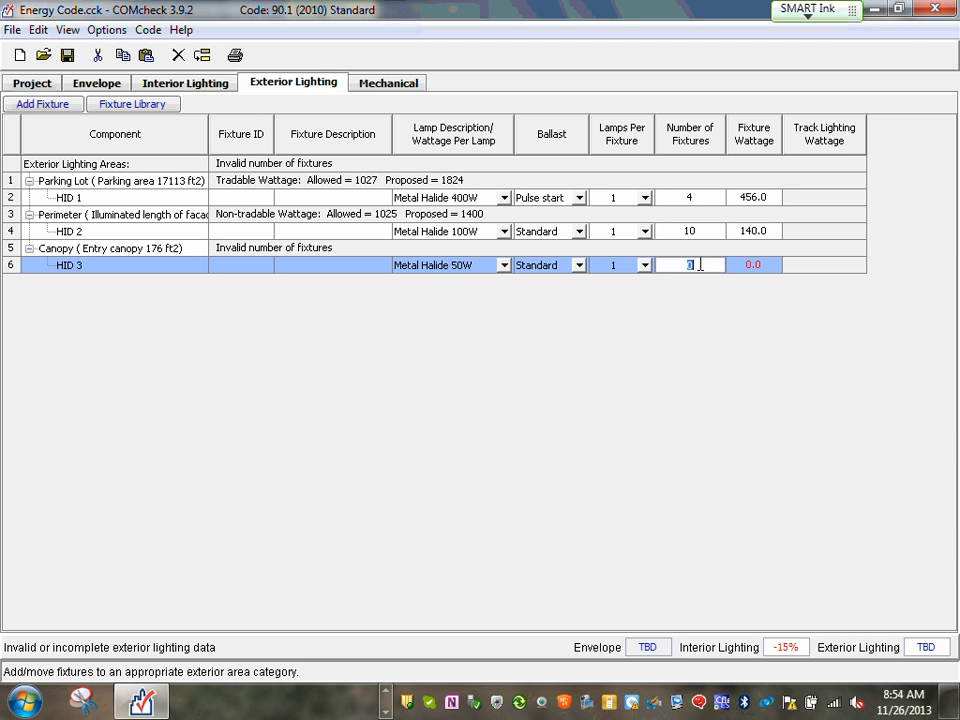
pyautogui.click(770, 265)
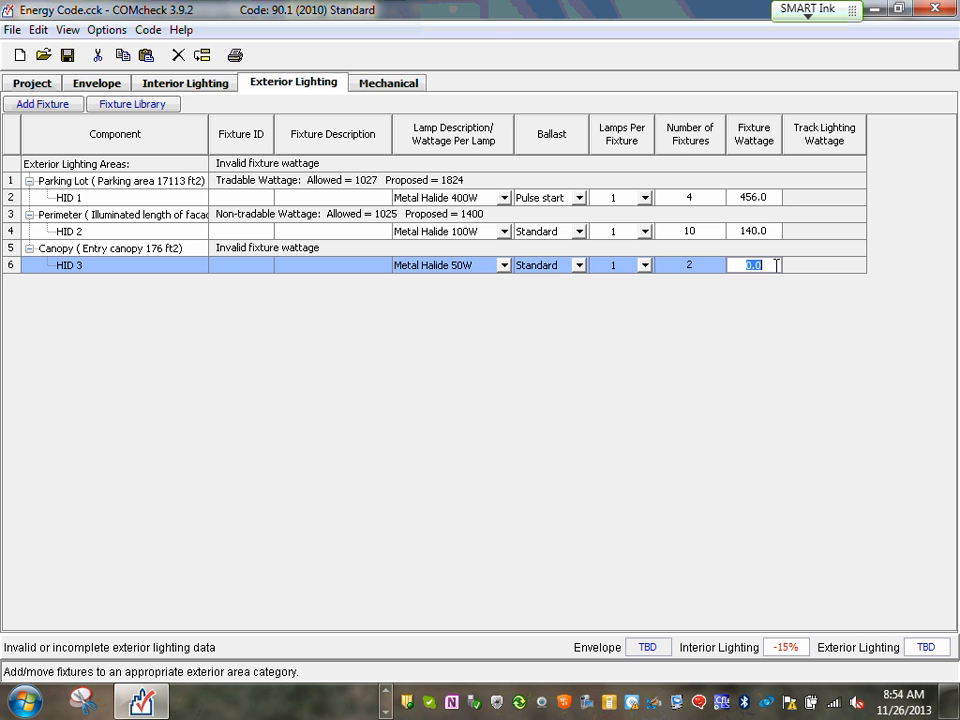
pyautogui.write('60')
pyautogui.click(772, 231)
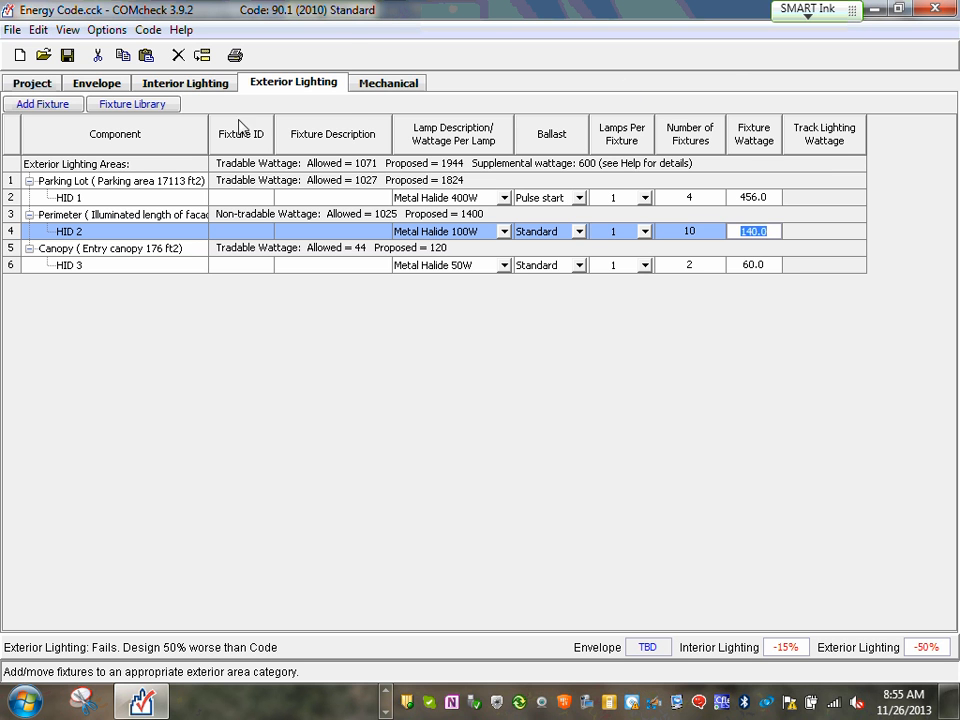
# Turn on the Exterior Lighting Exemptions option and view the exemption choices for the Parking Lot HID fixture, leaving it at None
pyautogui.click(109, 31)
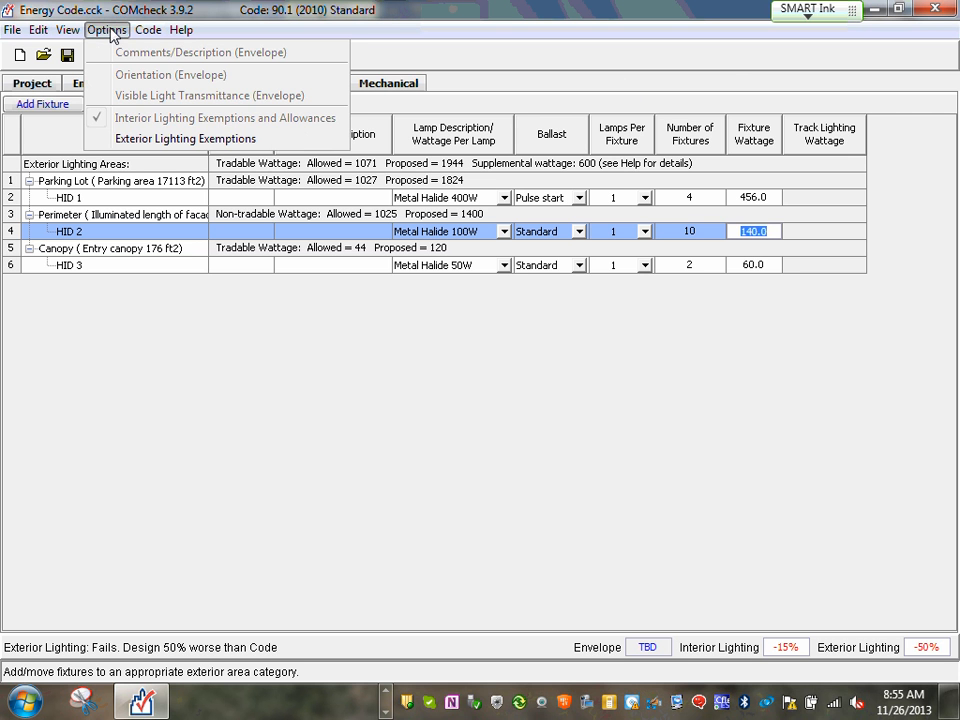
pyautogui.click(231, 139)
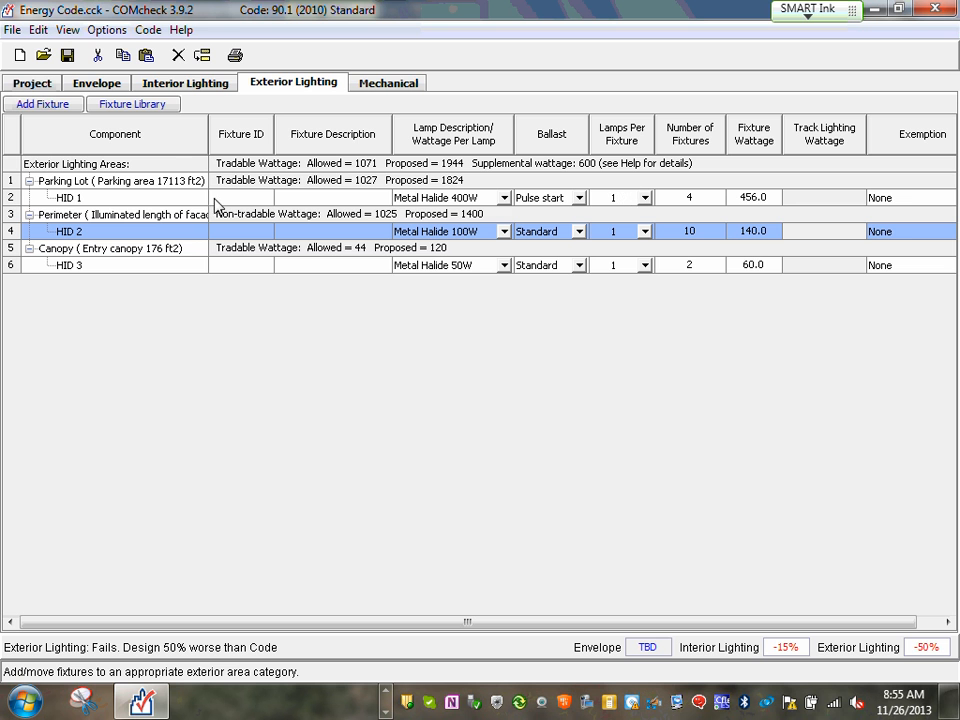
pyautogui.click(13, 197)
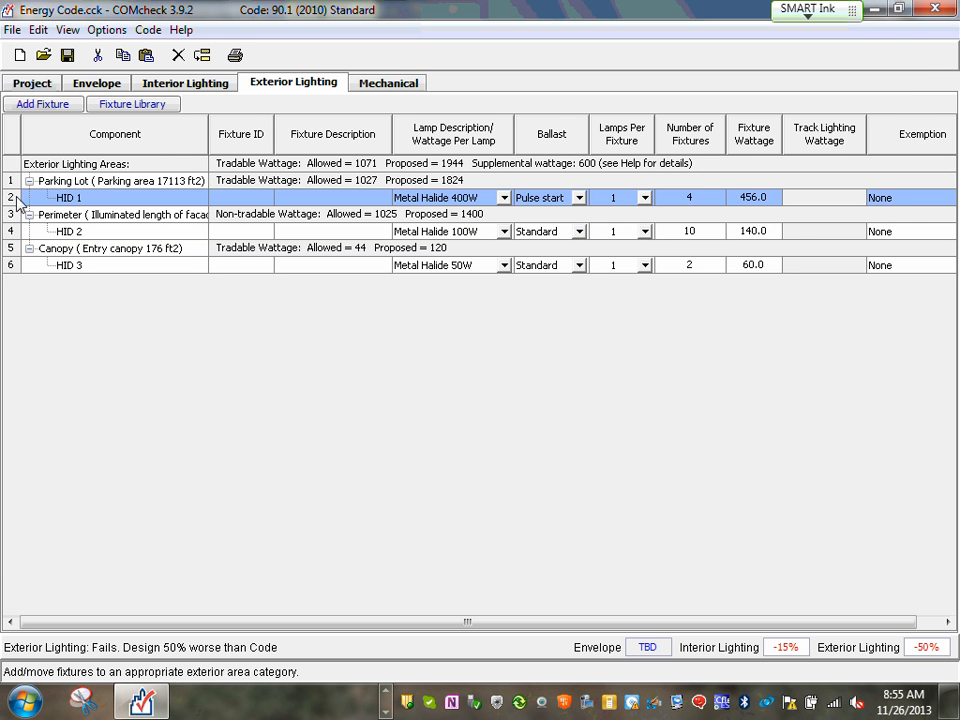
pyautogui.click(906, 203)
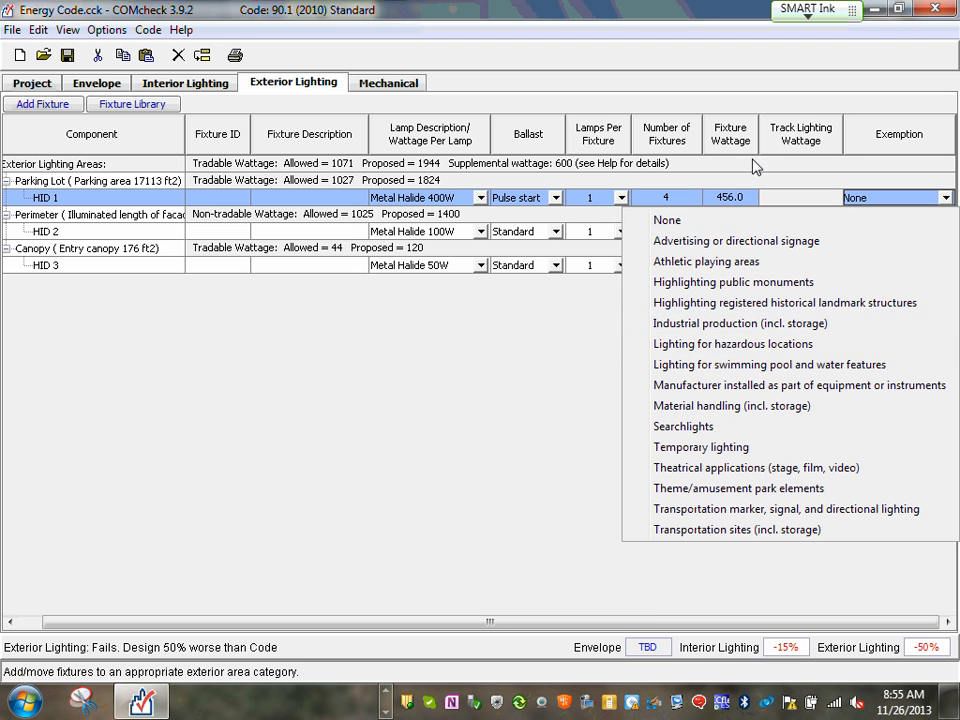
pyautogui.click(190, 27)
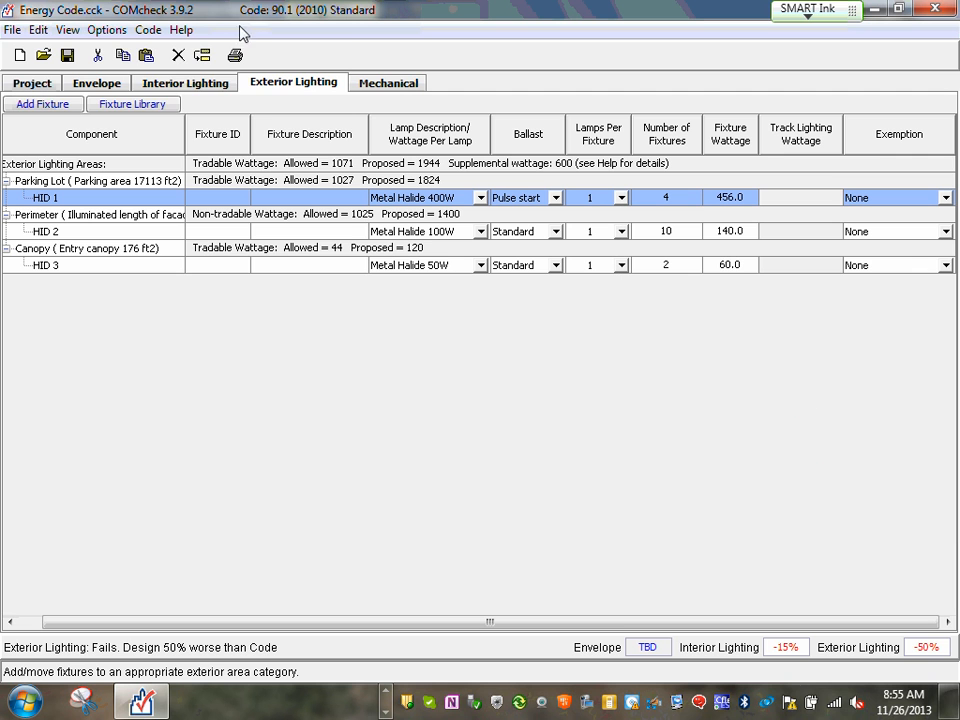
# Review the exterior exemption choices for the Parking Lot, Perimeter and Canopy HID fixtures, leaving each at None
pyautogui.click(105, 31)
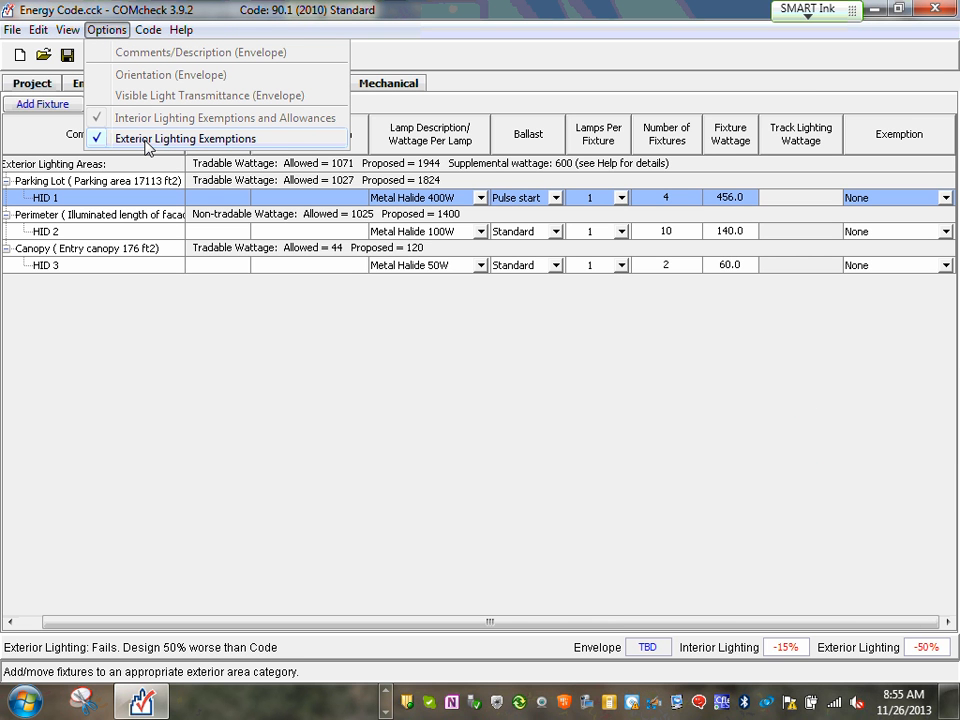
pyautogui.click(488, 488)
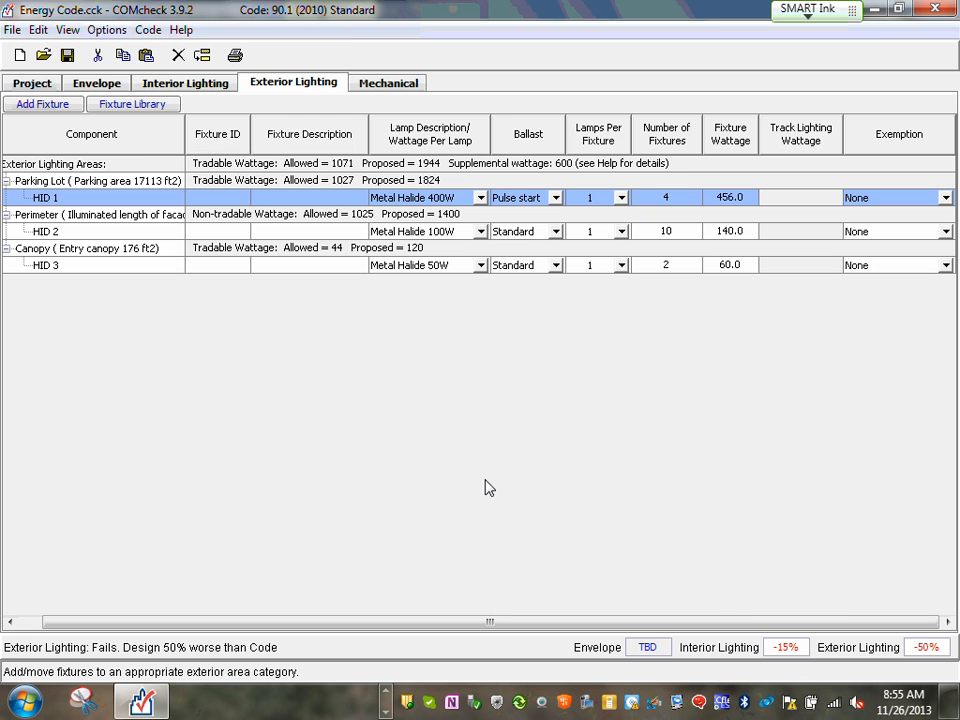
pyautogui.click(945, 197)
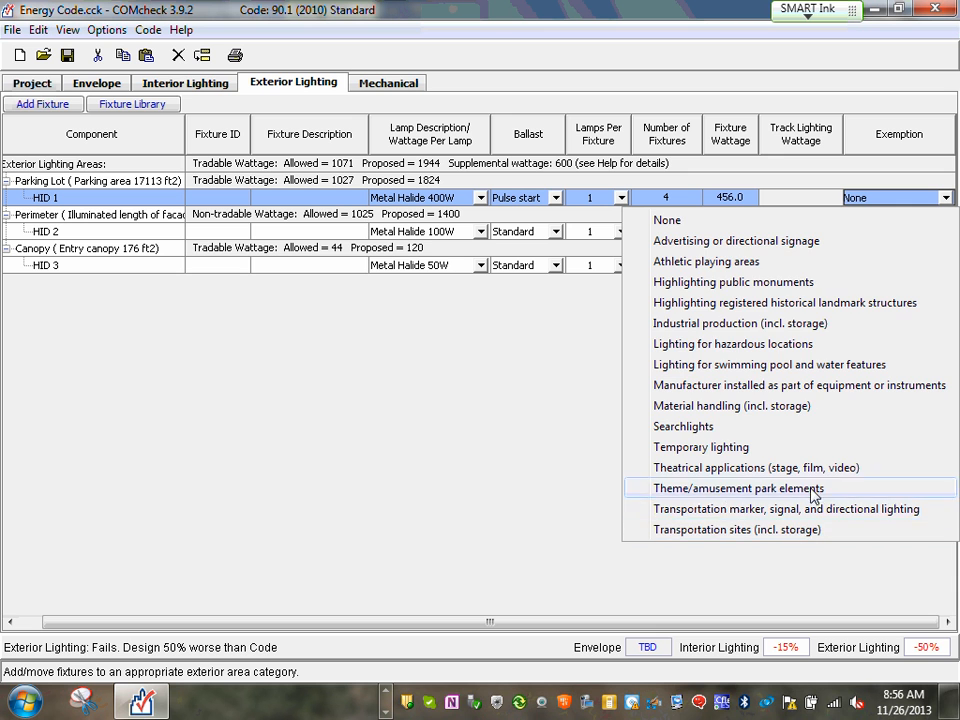
pyautogui.click(533, 424)
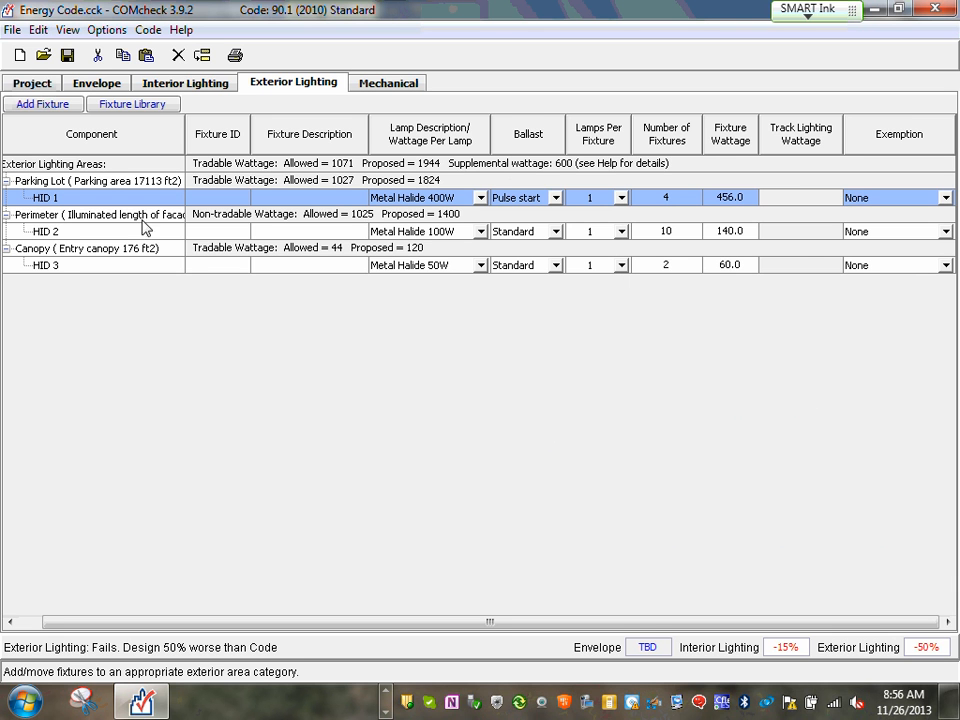
pyautogui.click(15, 231)
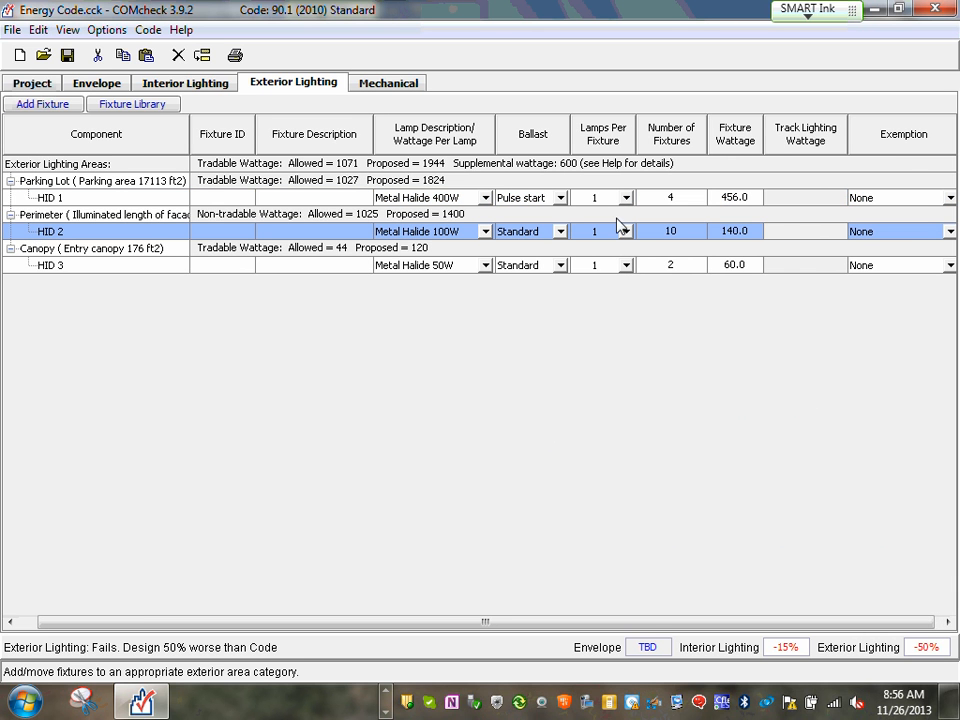
pyautogui.click(948, 232)
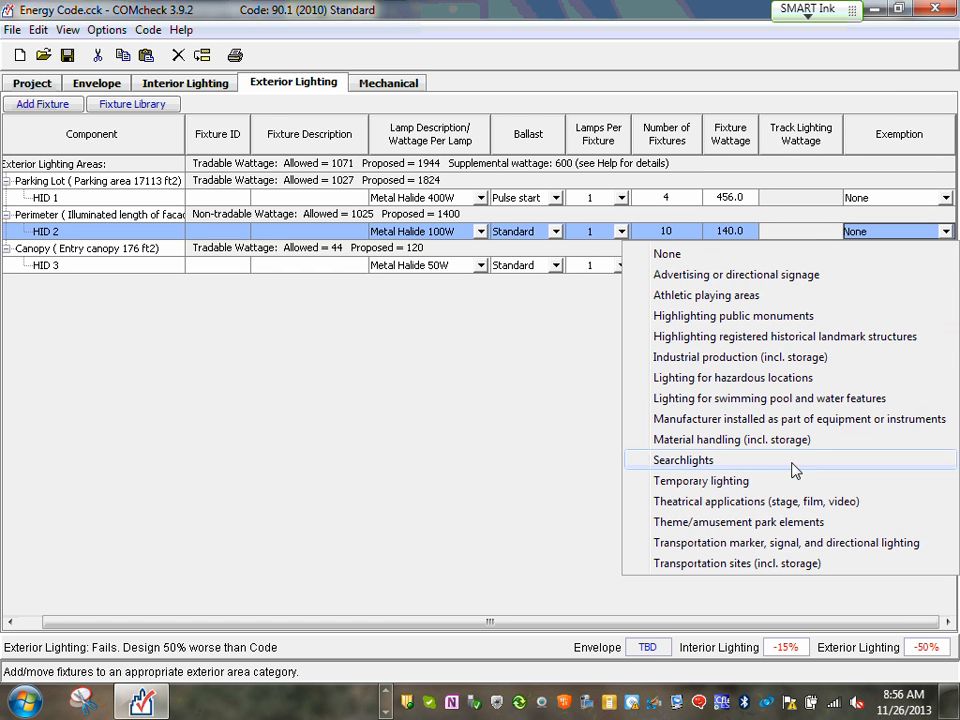
pyautogui.click(418, 413)
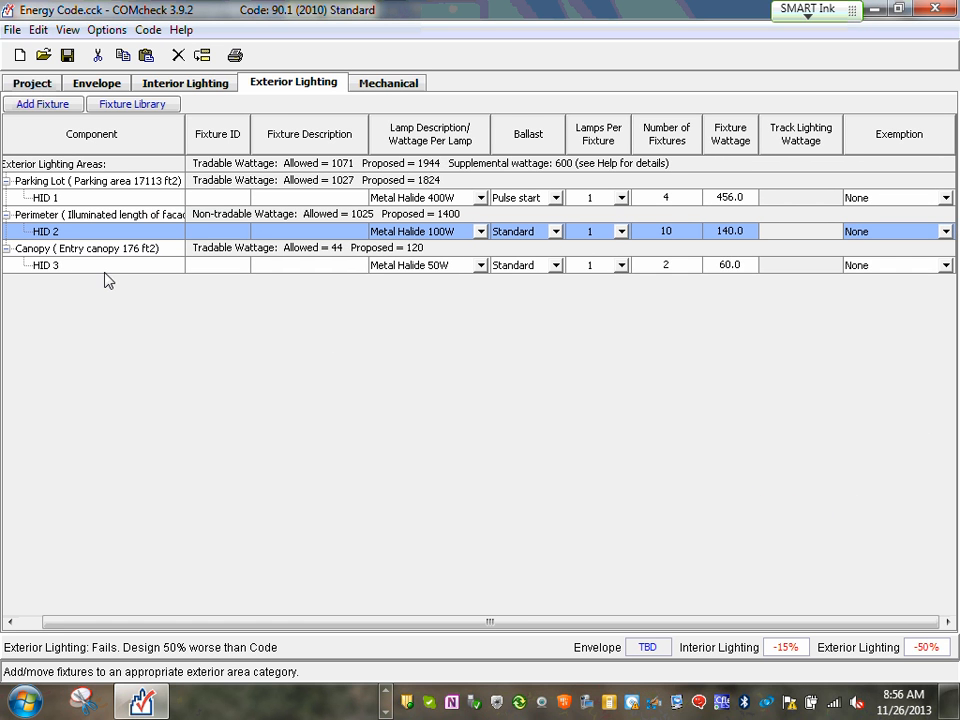
pyautogui.click(144, 264)
pyautogui.click(950, 264)
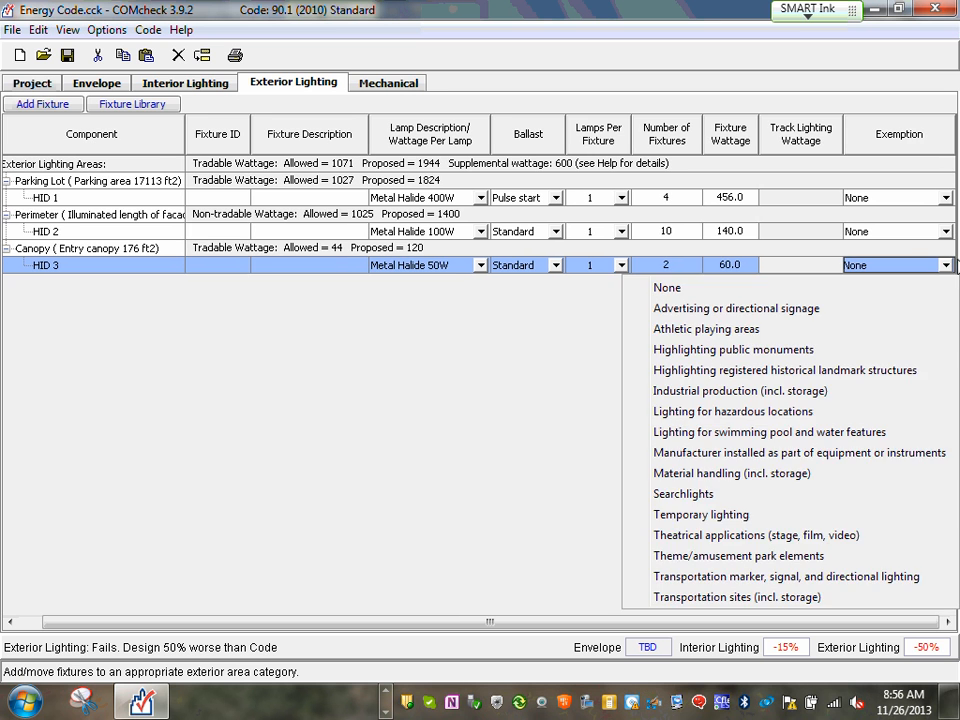
pyautogui.click(439, 413)
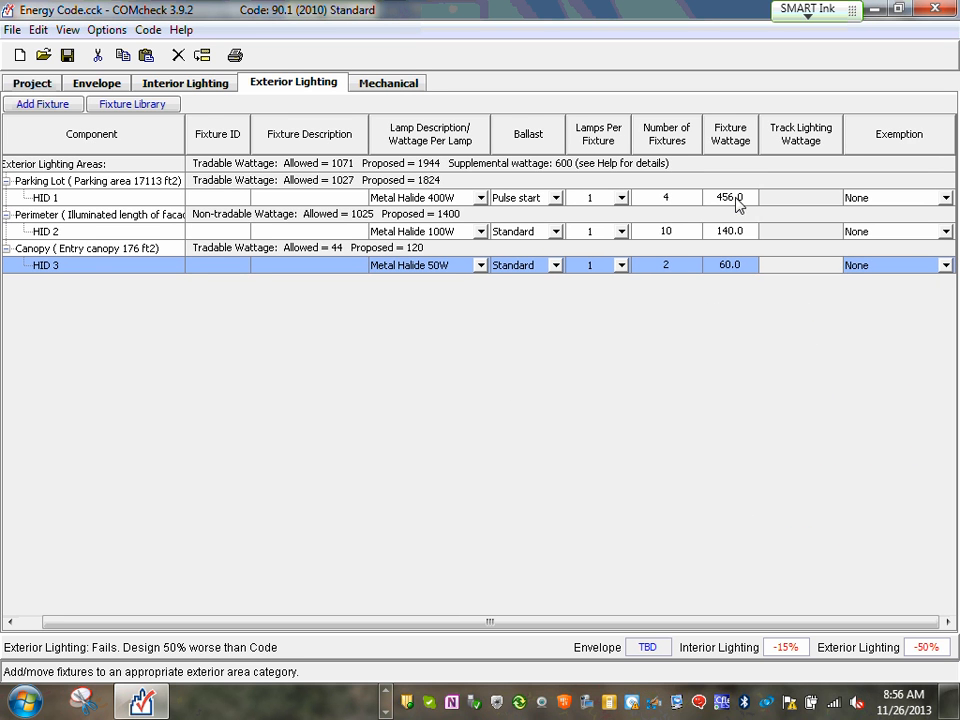
# Add a blank fourth exterior lighting area to the project settings and delete it again
pyautogui.click(72, 181)
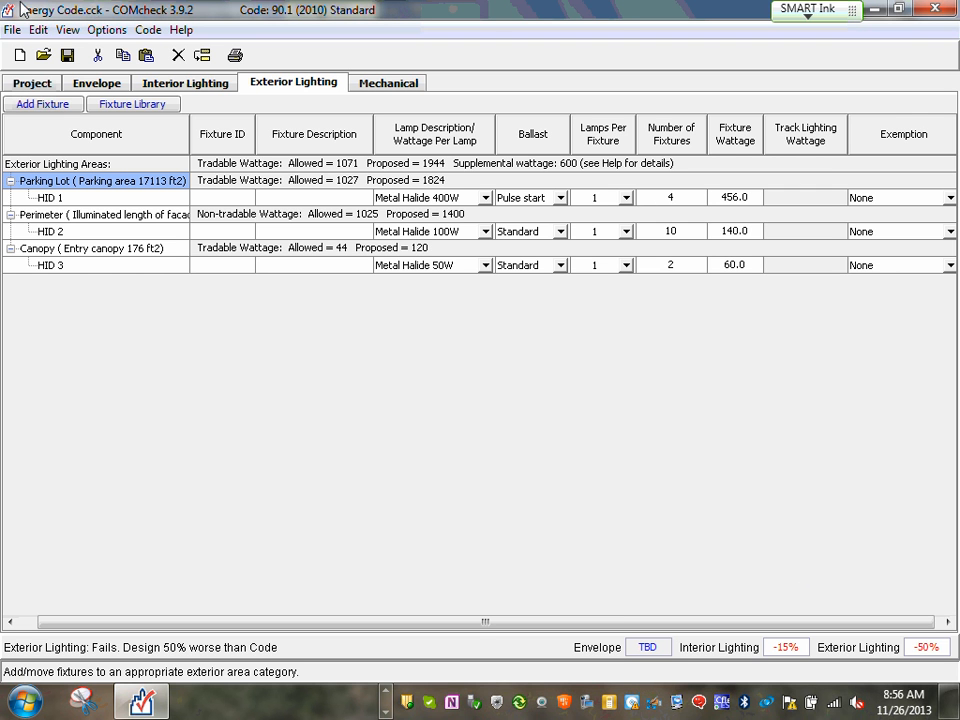
pyautogui.click(33, 85)
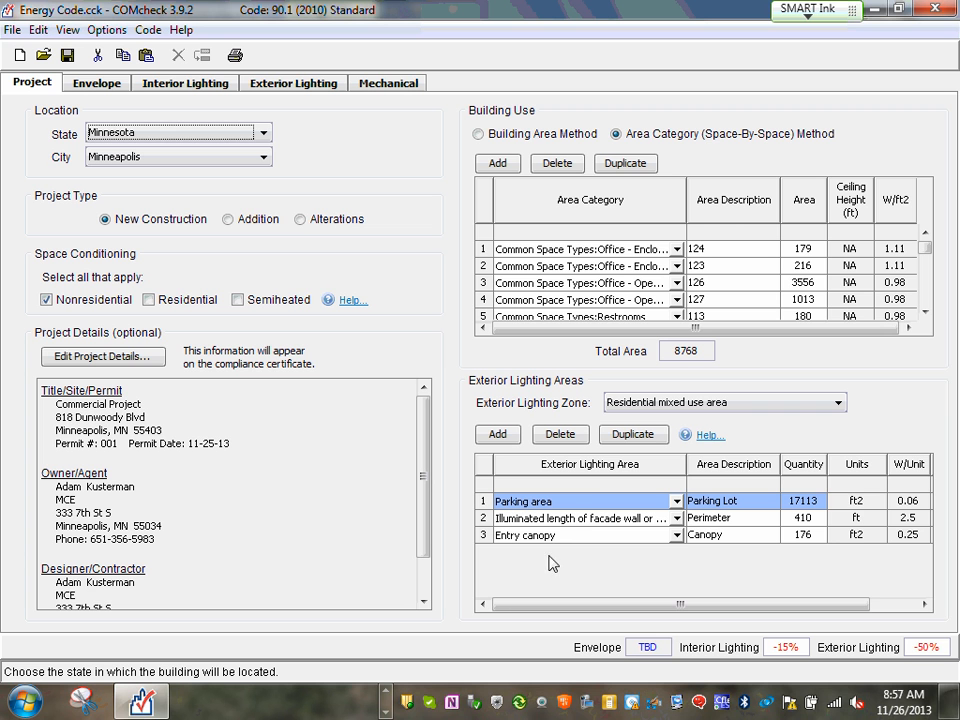
pyautogui.click(498, 437)
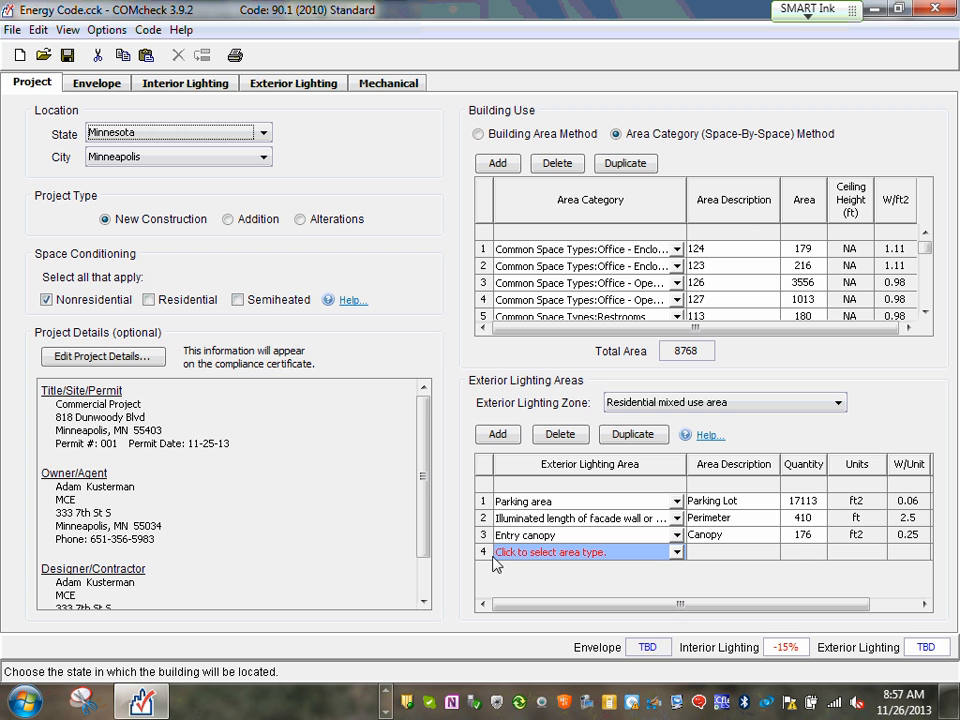
pyautogui.click(560, 434)
pyautogui.click(441, 370)
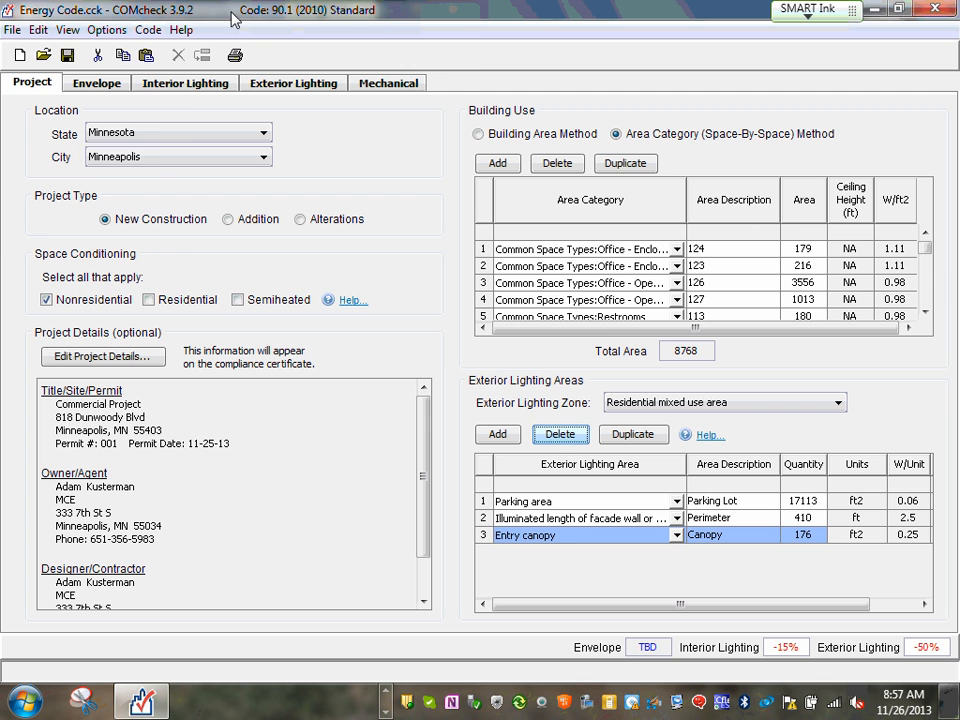
# Save the project and open the compliance report with the Interior and Exterior Lighting Compliance Certificates at full window size
pyautogui.click(11, 30)
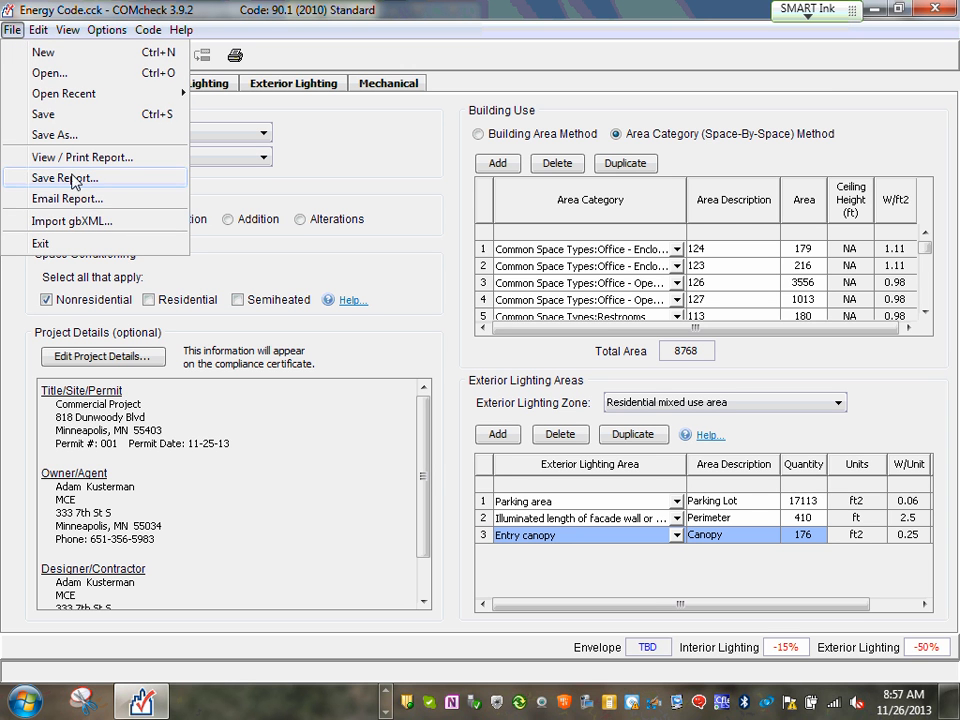
pyautogui.click(43, 116)
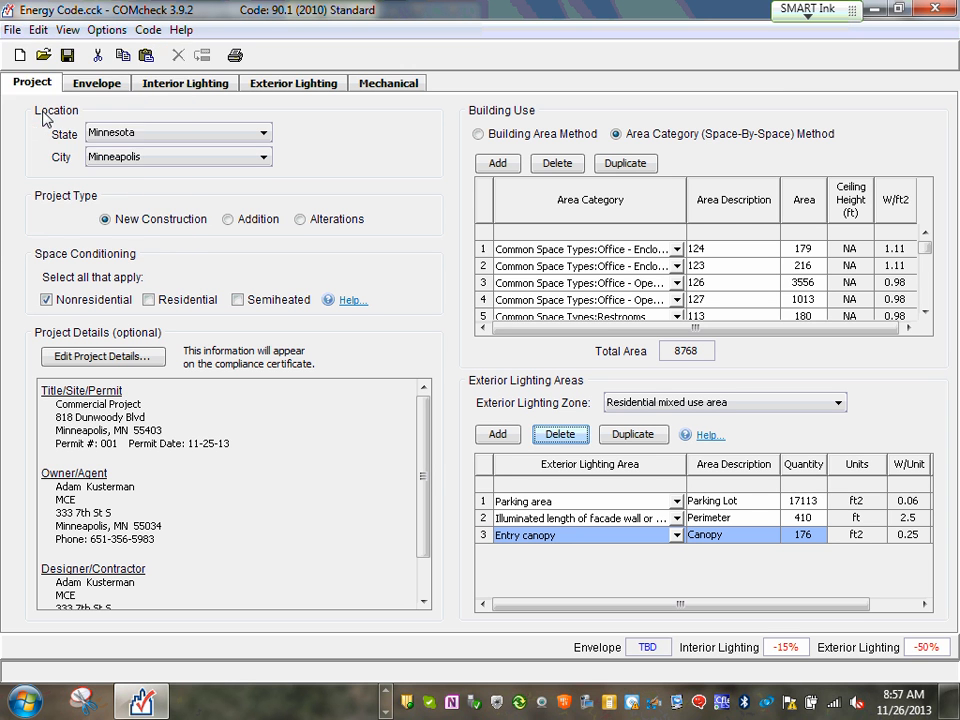
pyautogui.click(13, 31)
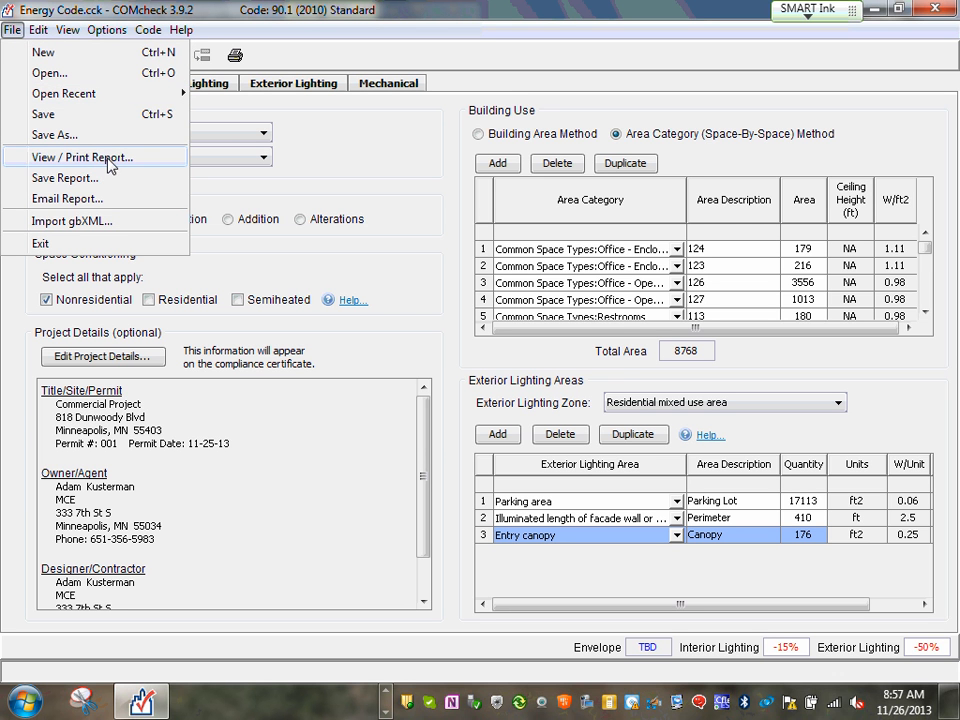
pyautogui.click(84, 158)
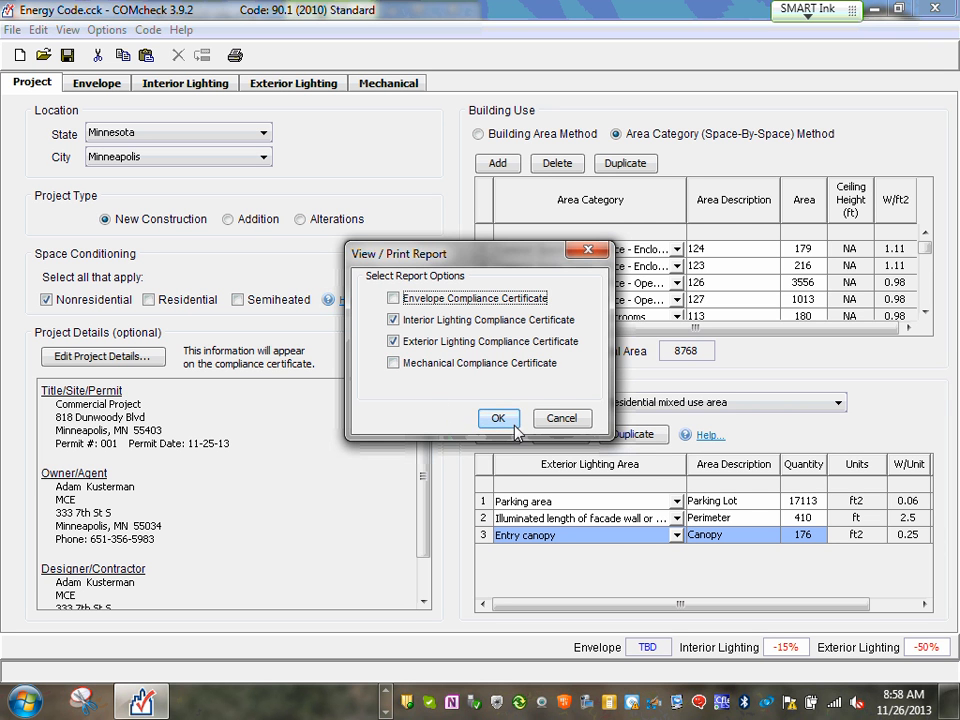
pyautogui.click(496, 418)
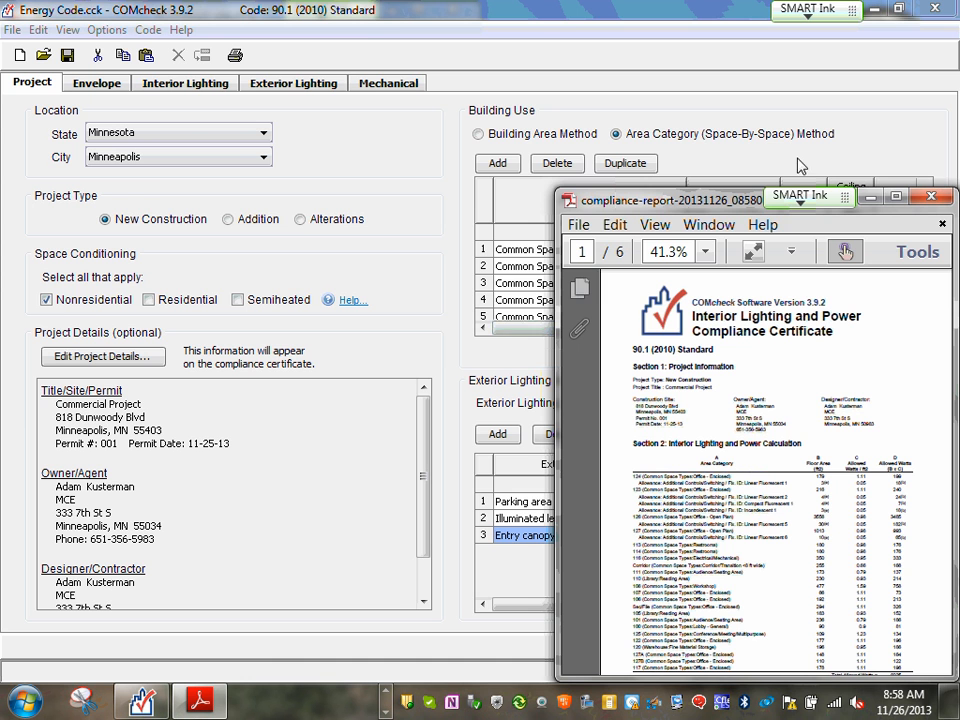
pyautogui.click(895, 196)
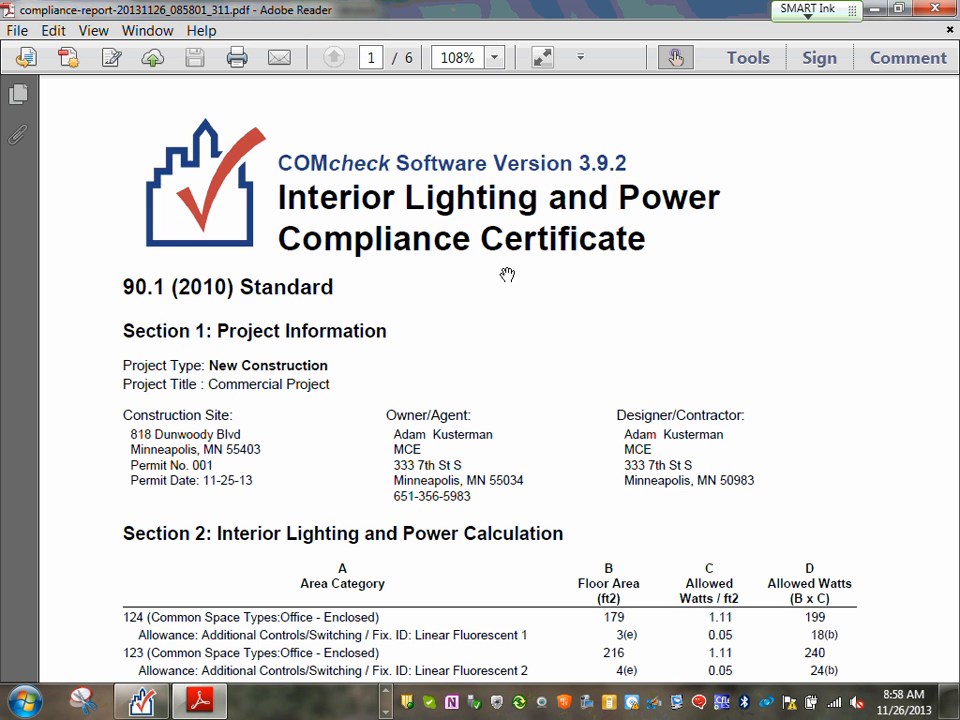
# Examine the interior lighting certificate's project information, power calculation, fixture schedule and requirements checklist
pyautogui.scroll(-3, 524, 297)
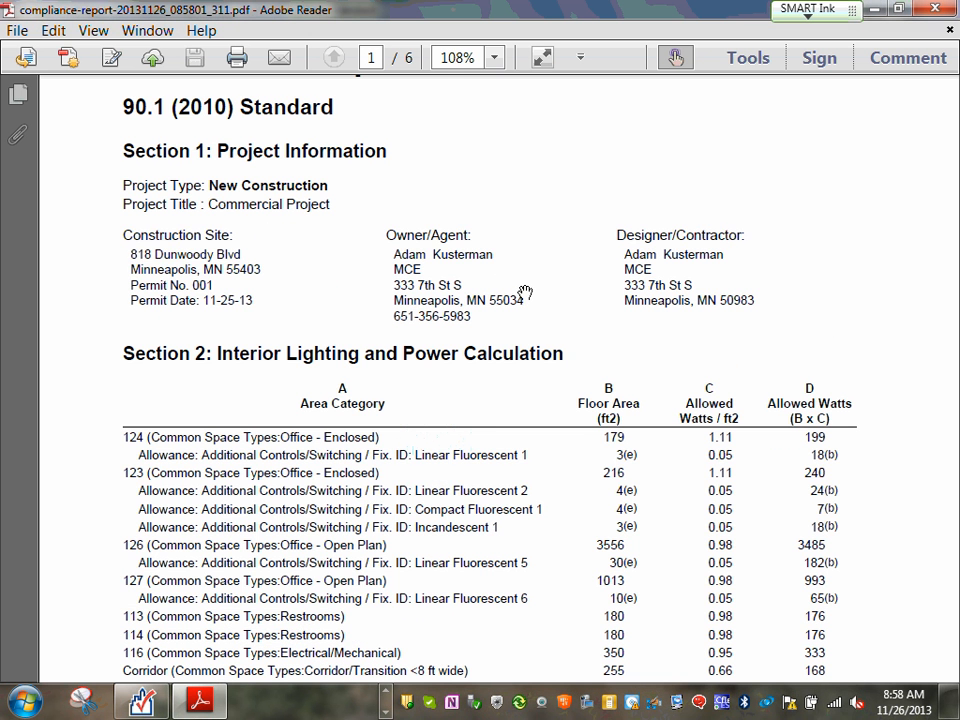
pyautogui.scroll(3, 524, 297)
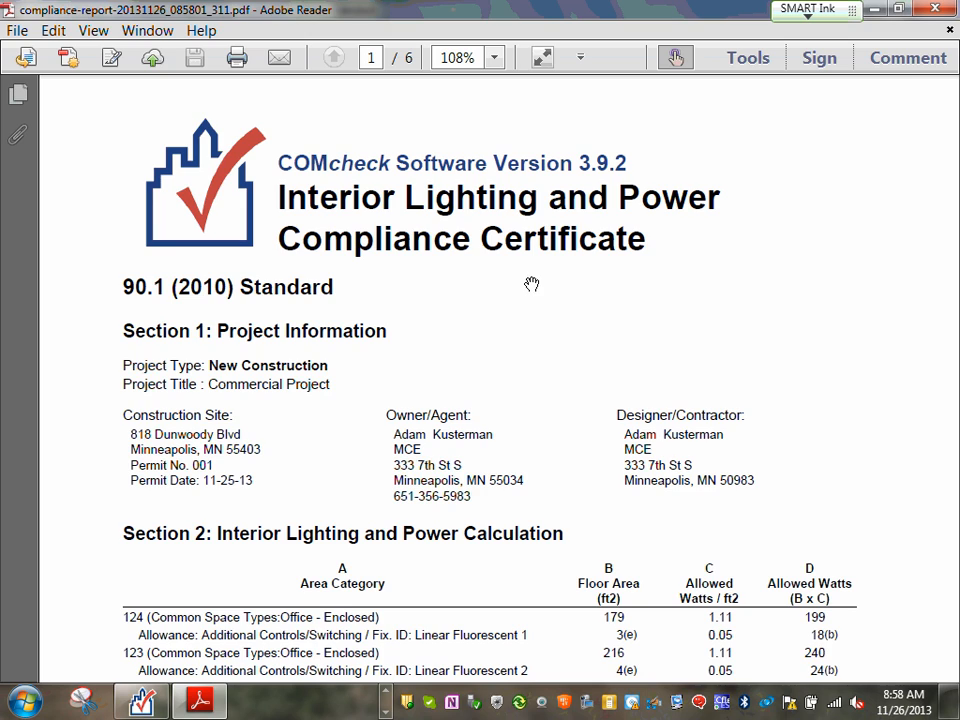
pyautogui.scroll(-20, 531, 284)
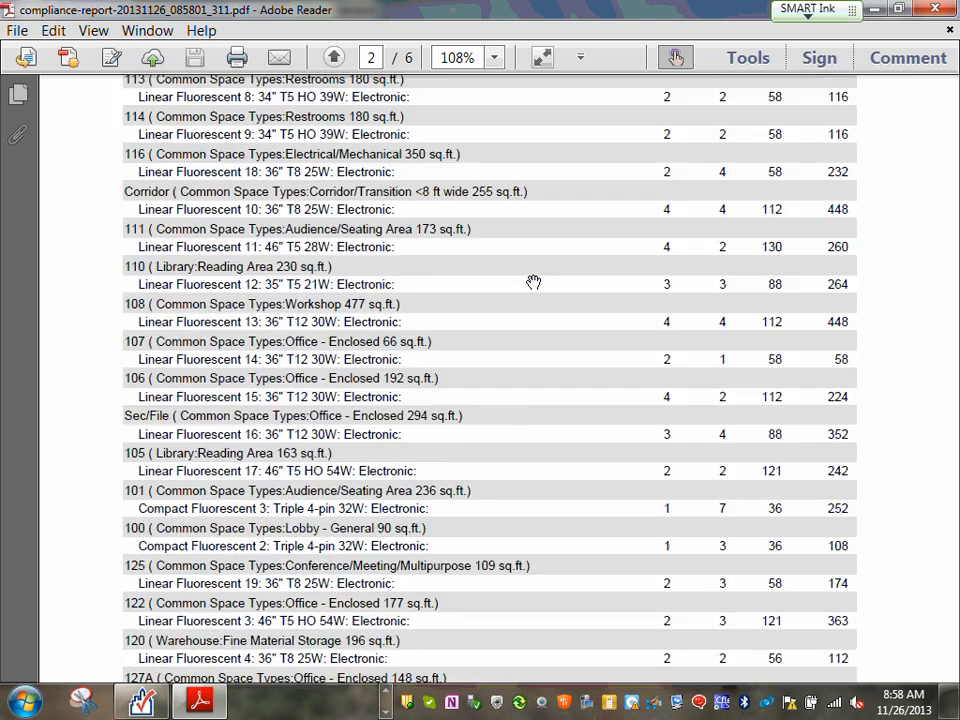
pyautogui.scroll(-8, 480, 340)
pyautogui.scroll(5, 414, 313)
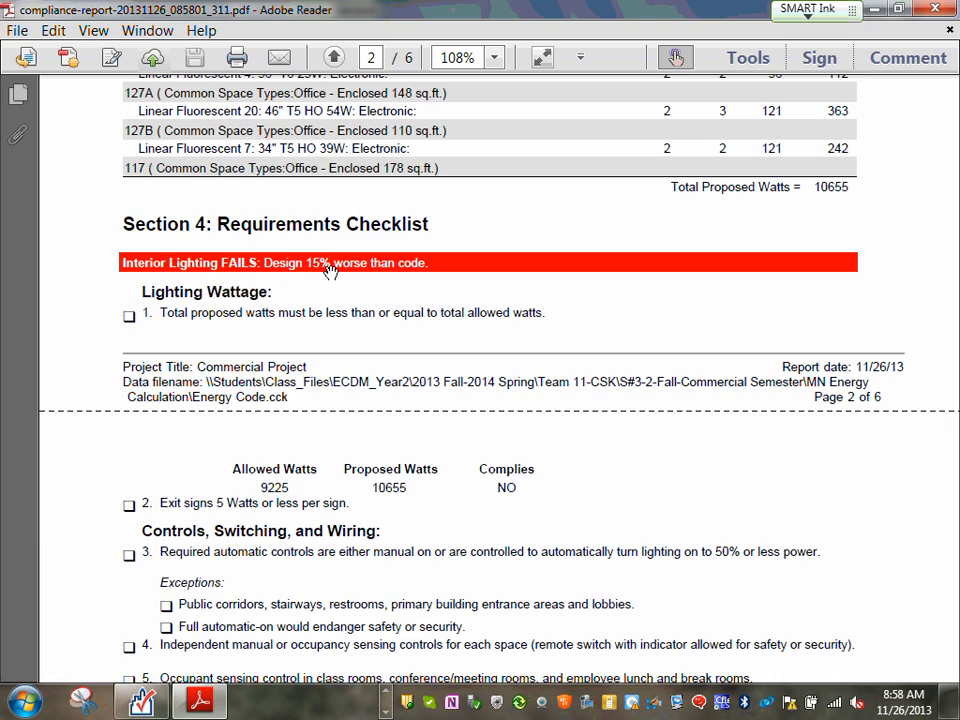
pyautogui.scroll(-20, 330, 270)
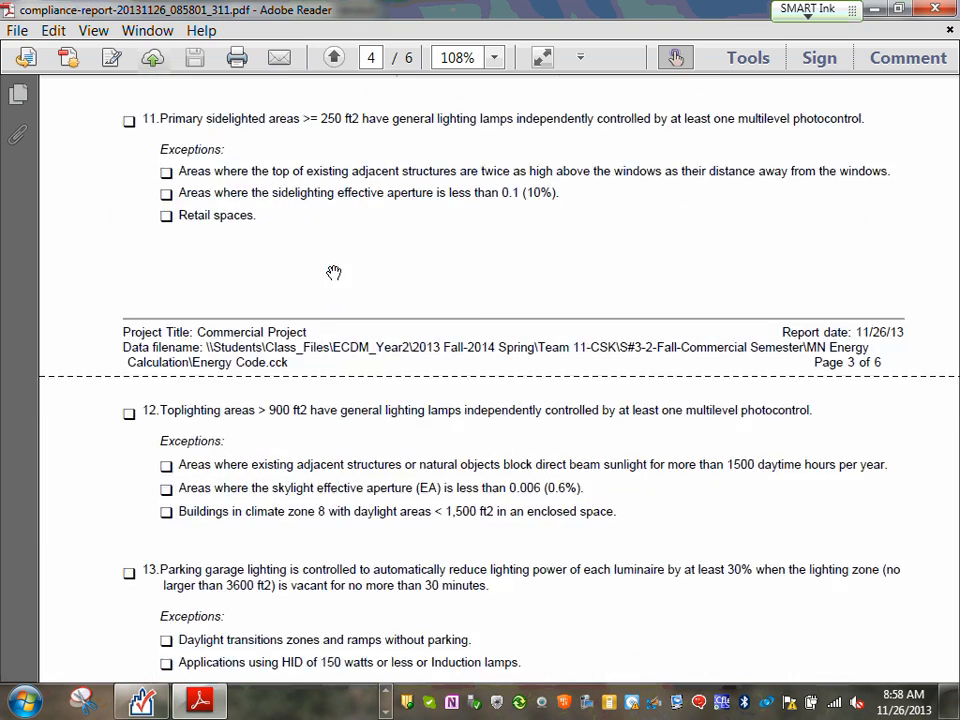
# Examine the exterior lighting certificate's area power calculation, fixture schedule and requirements checklist through the last page
pyautogui.scroll(-20, 334, 272)
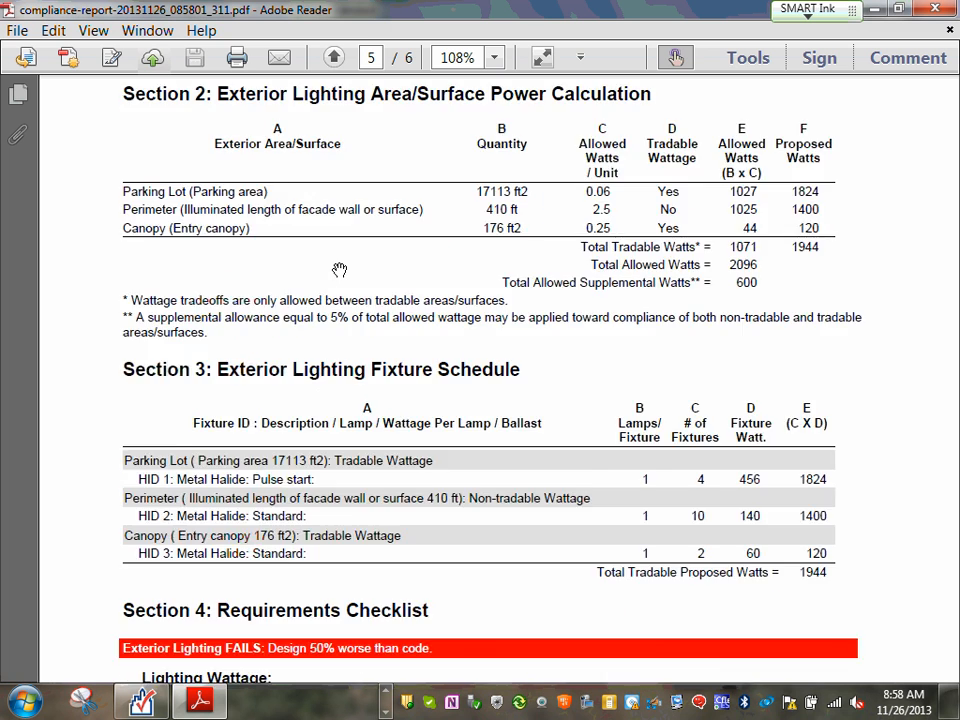
pyautogui.scroll(4, 450, 317)
pyautogui.scroll(-9, 456, 386)
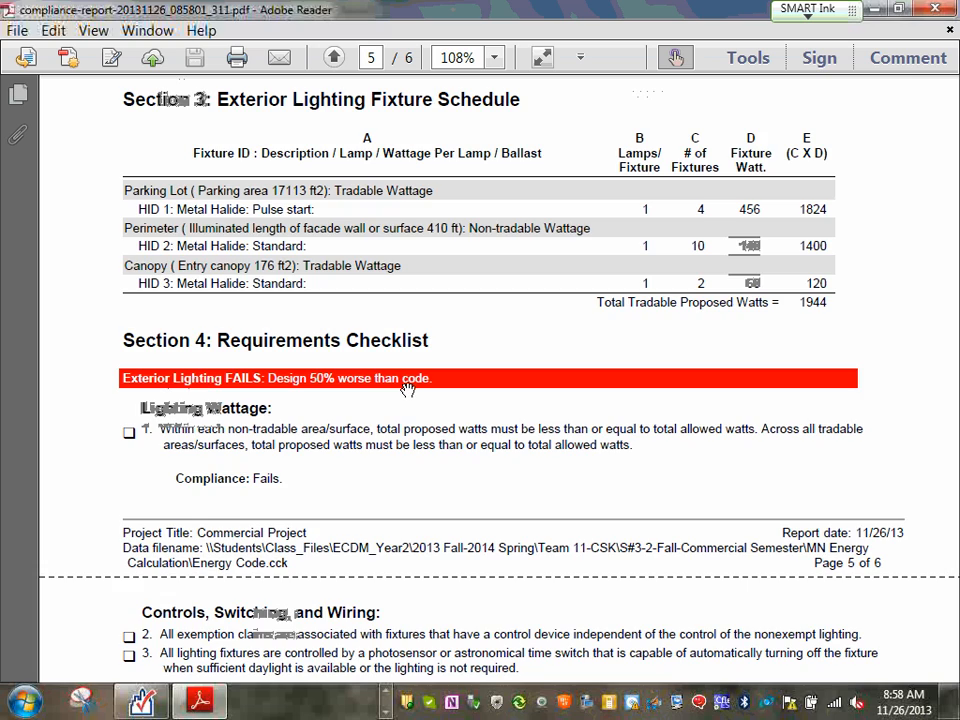
pyautogui.scroll(-10, 410, 386)
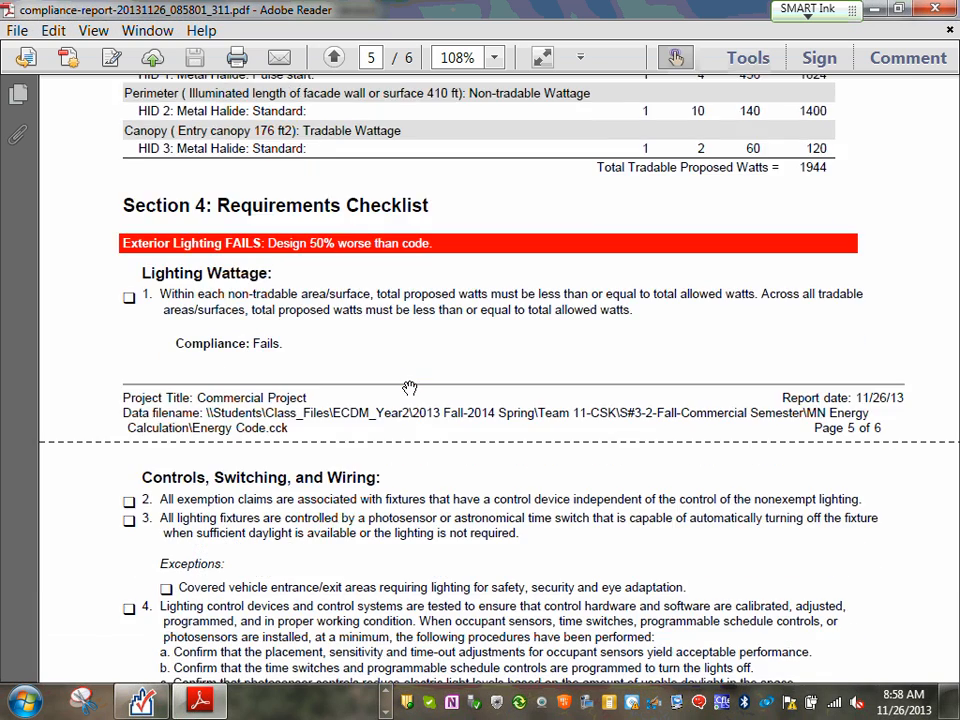
pyautogui.scroll(10, 410, 387)
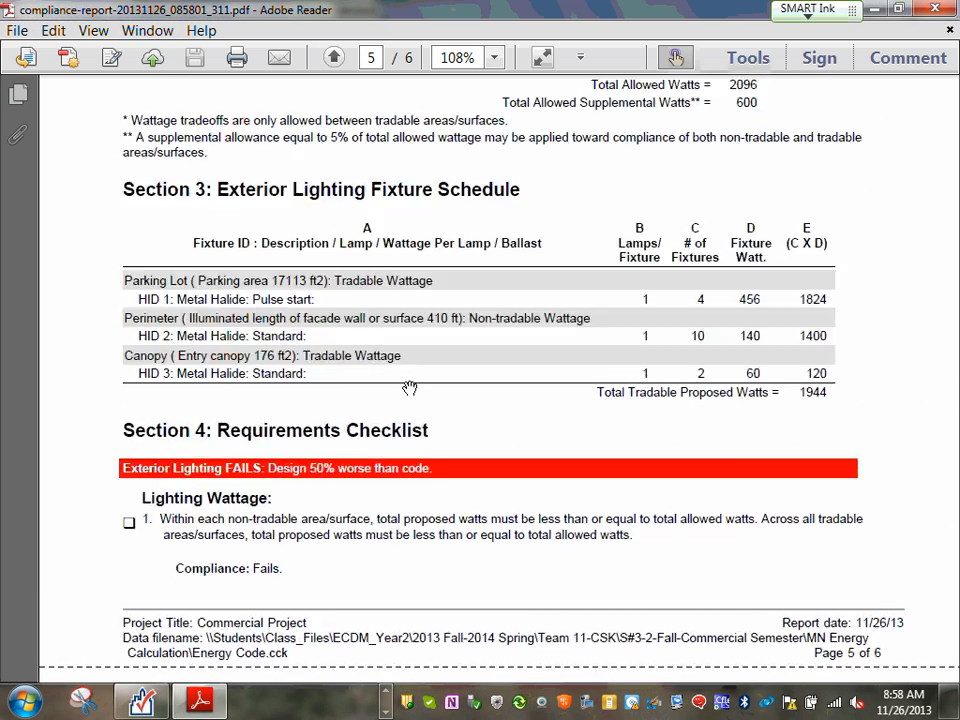
pyautogui.scroll(-12, 410, 387)
pyautogui.scroll(-3, 410, 387)
pyautogui.scroll(1, 416, 386)
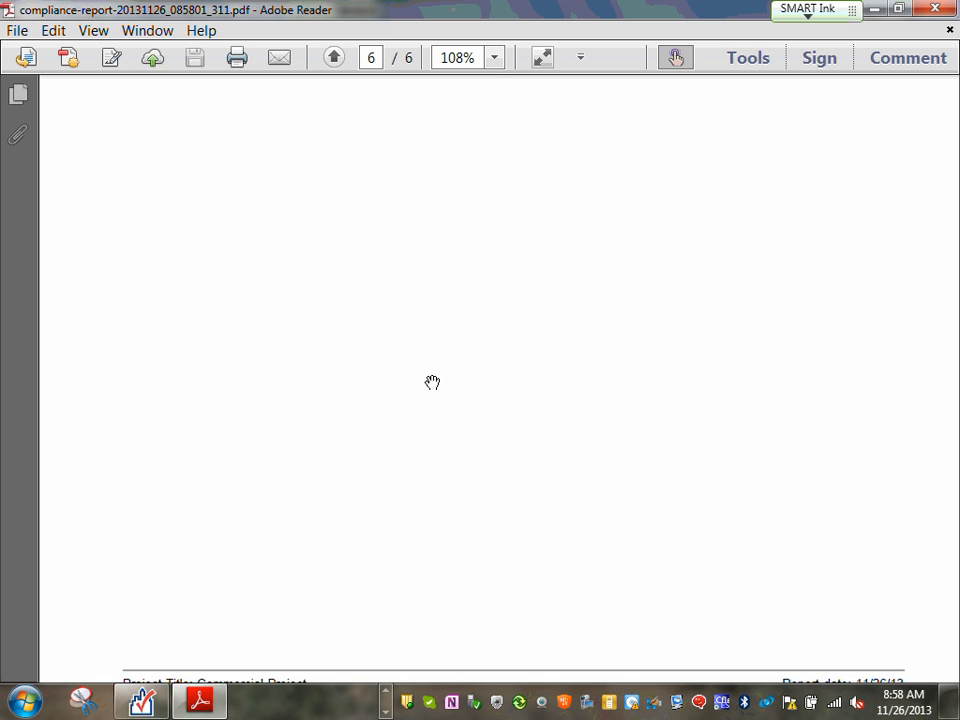
pyautogui.scroll(10, 448, 371)
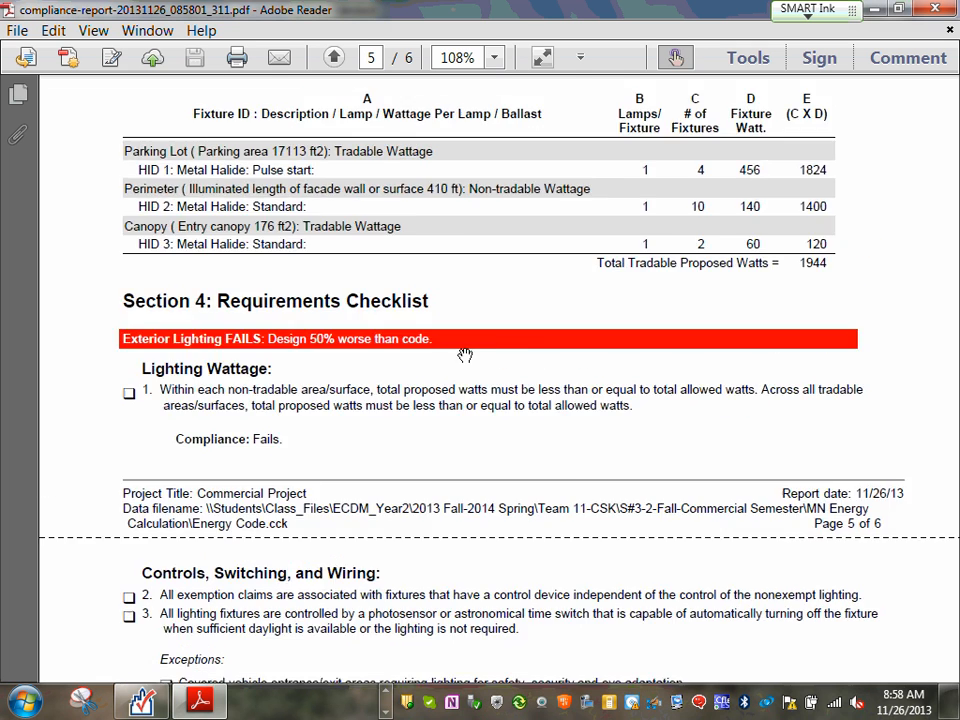
# Go back through the compliance report to its first page and close it
pyautogui.scroll(5, 465, 350)
pyautogui.scroll(15, 499, 411)
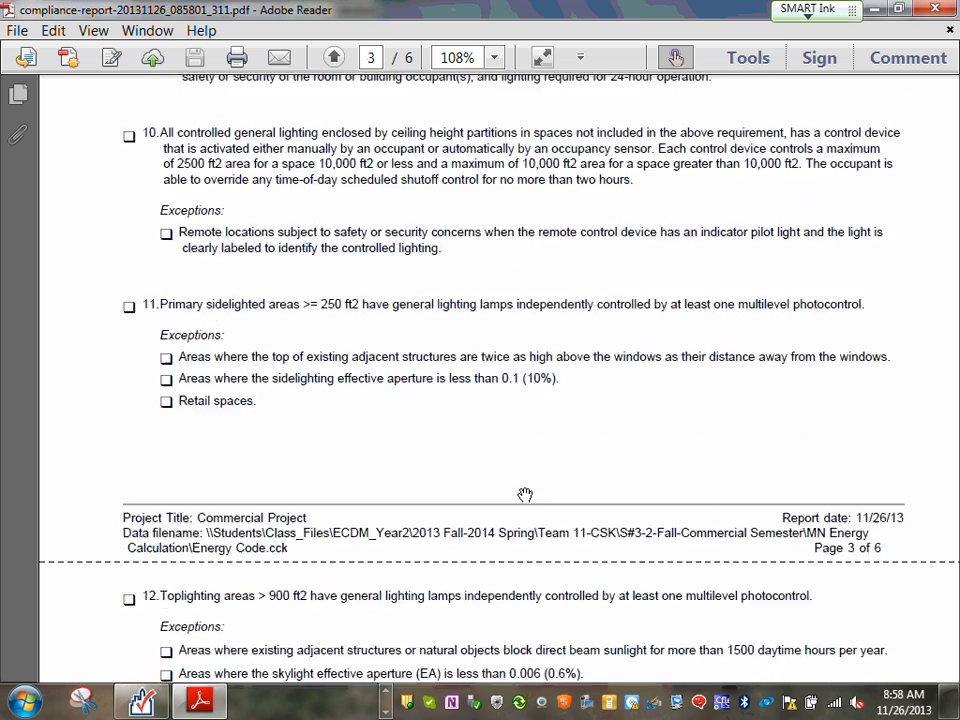
pyautogui.scroll(20, 525, 495)
pyautogui.scroll(20, 515, 633)
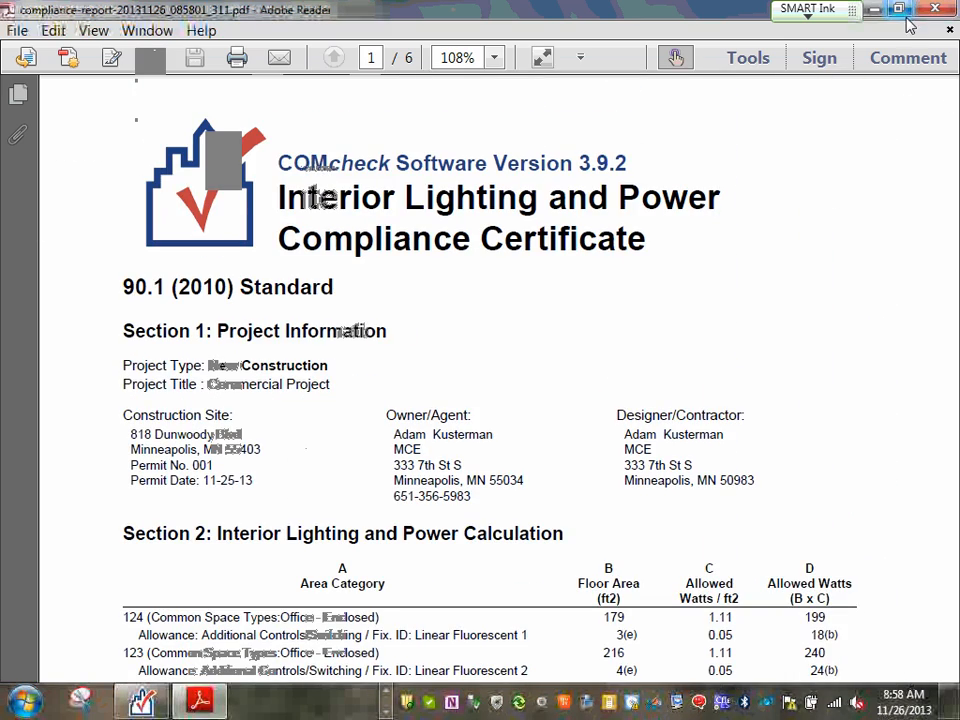
pyautogui.click(935, 9)
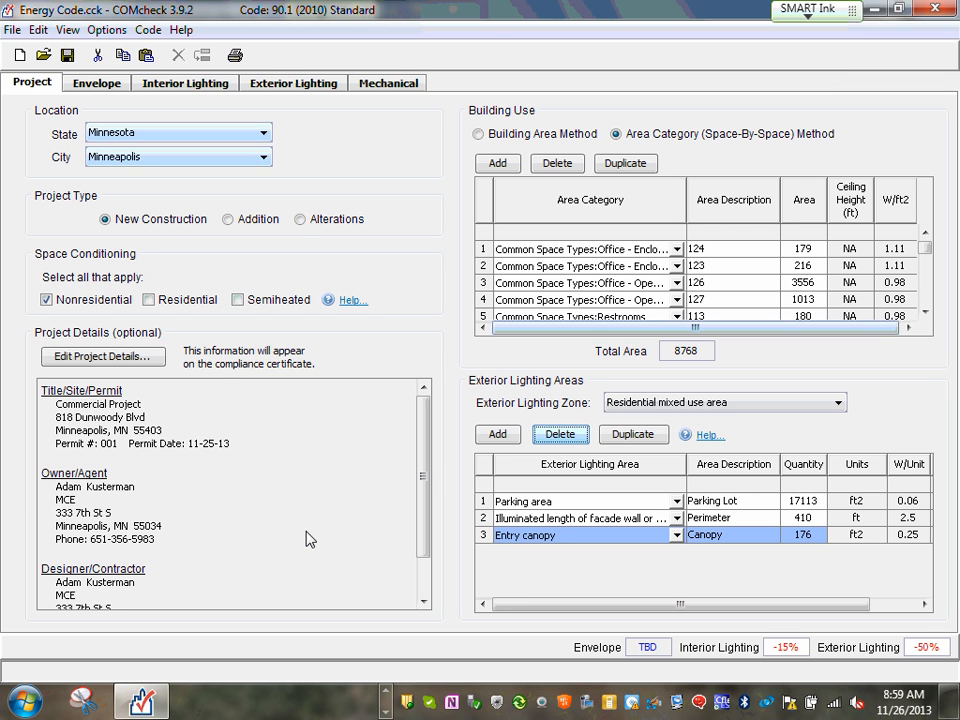
pyautogui.click(387, 695)
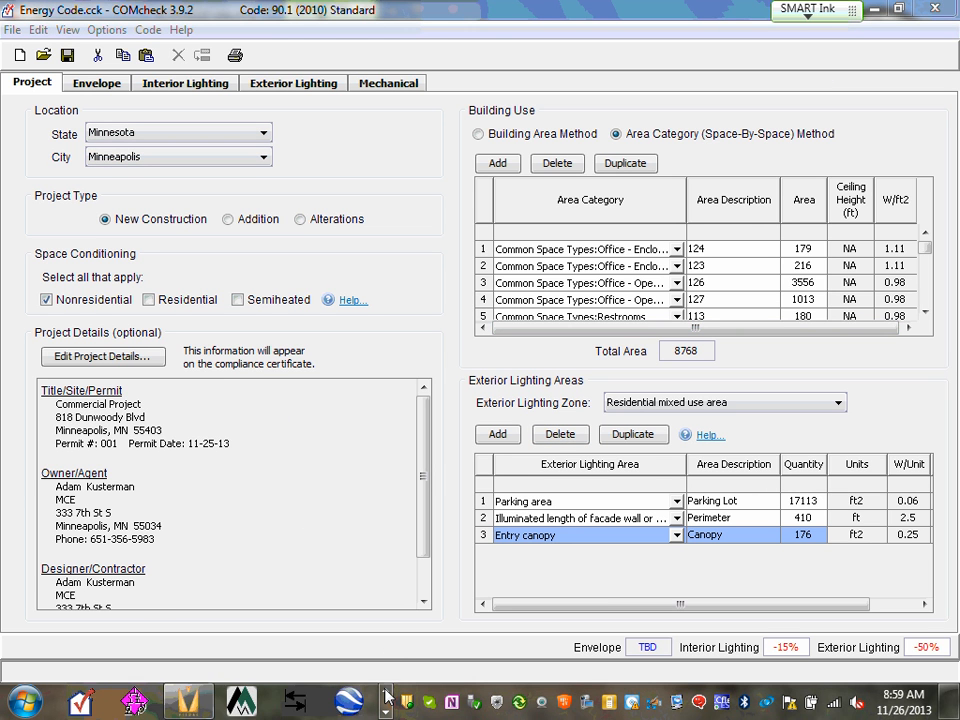
pyautogui.click(386, 691)
pyautogui.click(386, 713)
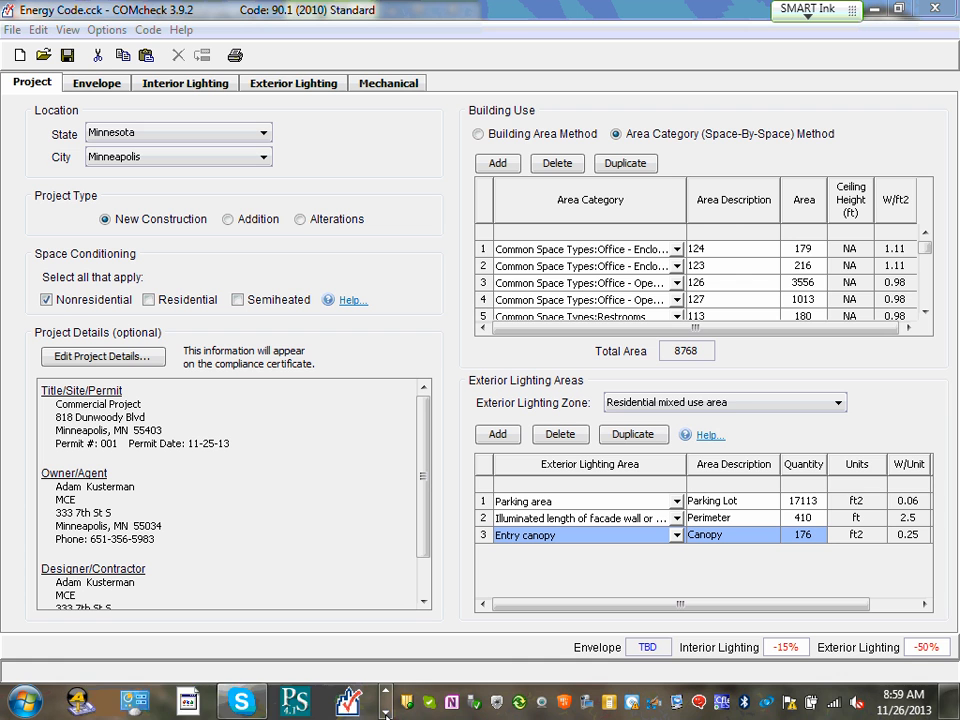
pyautogui.click(386, 714)
pyautogui.click(386, 713)
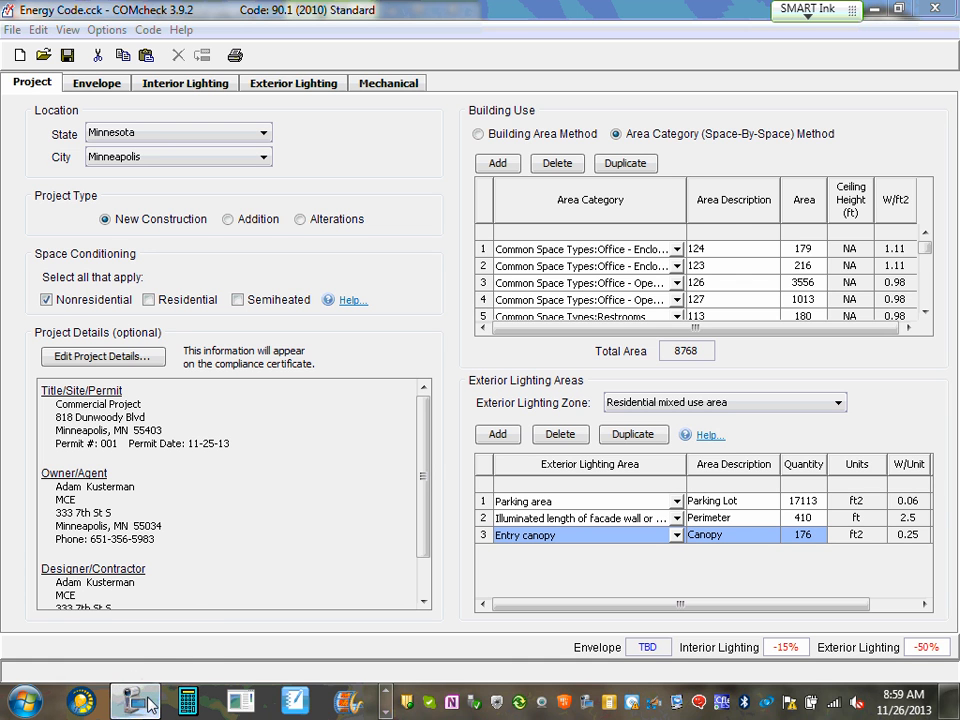